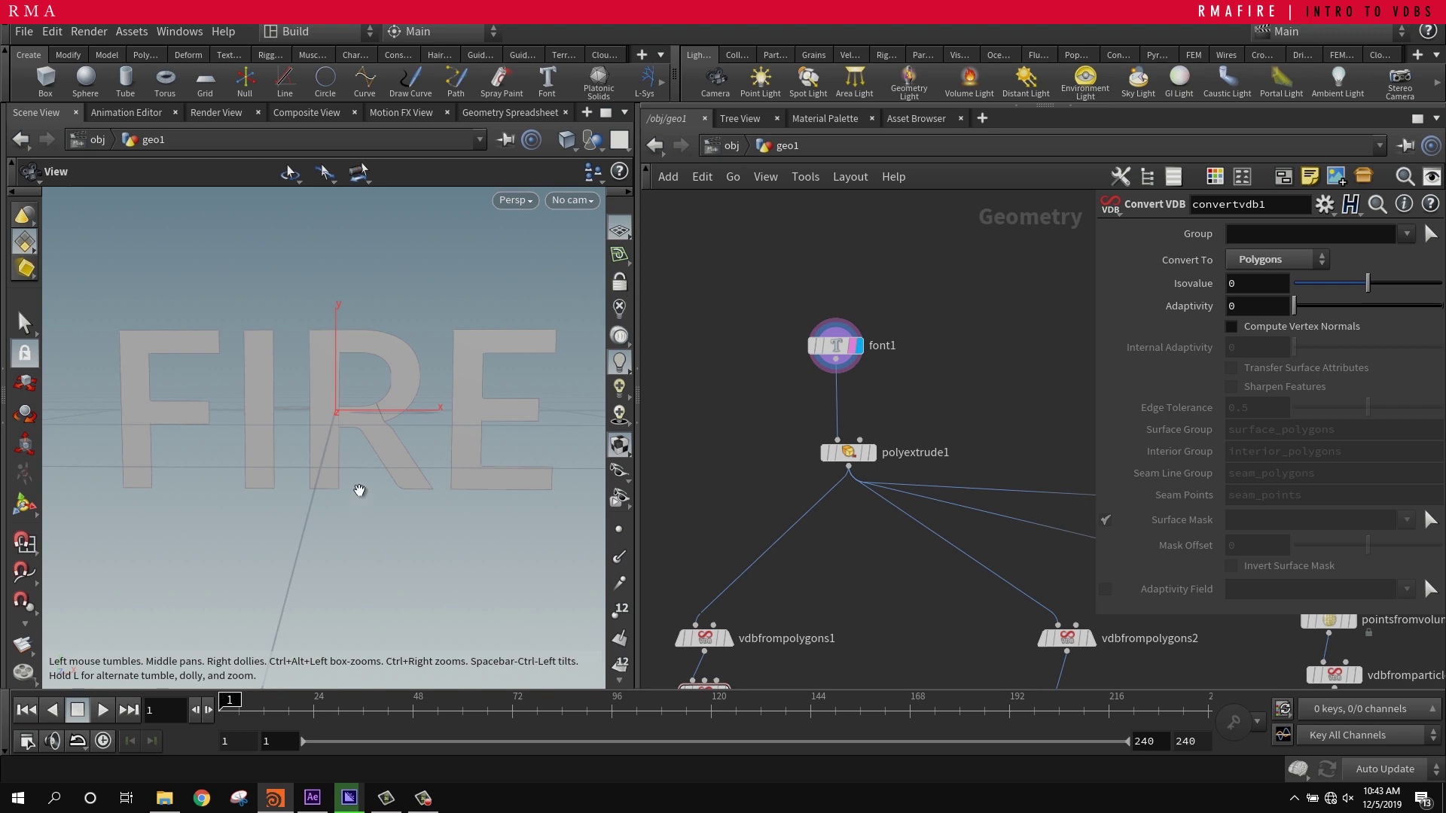
- Move the polyextrude1 node up to just below font1 and bring up the settings of font1
{"action": "left_click_drag", "start_coordinate": [348, 454], "coordinate": [326, 432]}
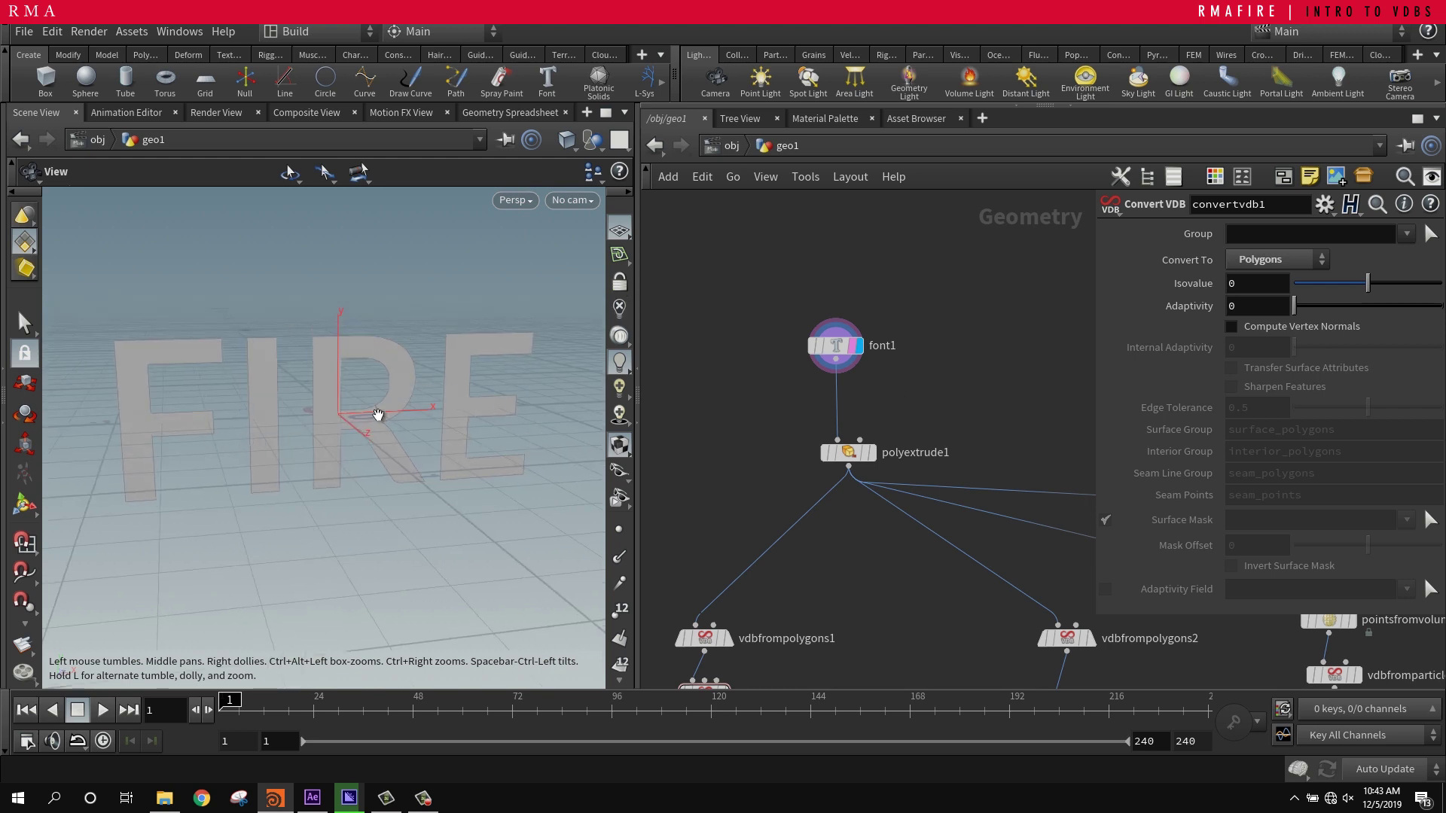
{"action": "mouse_move", "coordinate": [397, 458]}
{"action": "left_mouse_down"}
{"action": "mouse_move", "coordinate": [361, 449]}
{"action": "mouse_move", "coordinate": [232, 471]}
{"action": "mouse_move", "coordinate": [168, 449]}
{"action": "mouse_move", "coordinate": [390, 446]}
{"action": "left_mouse_up"}
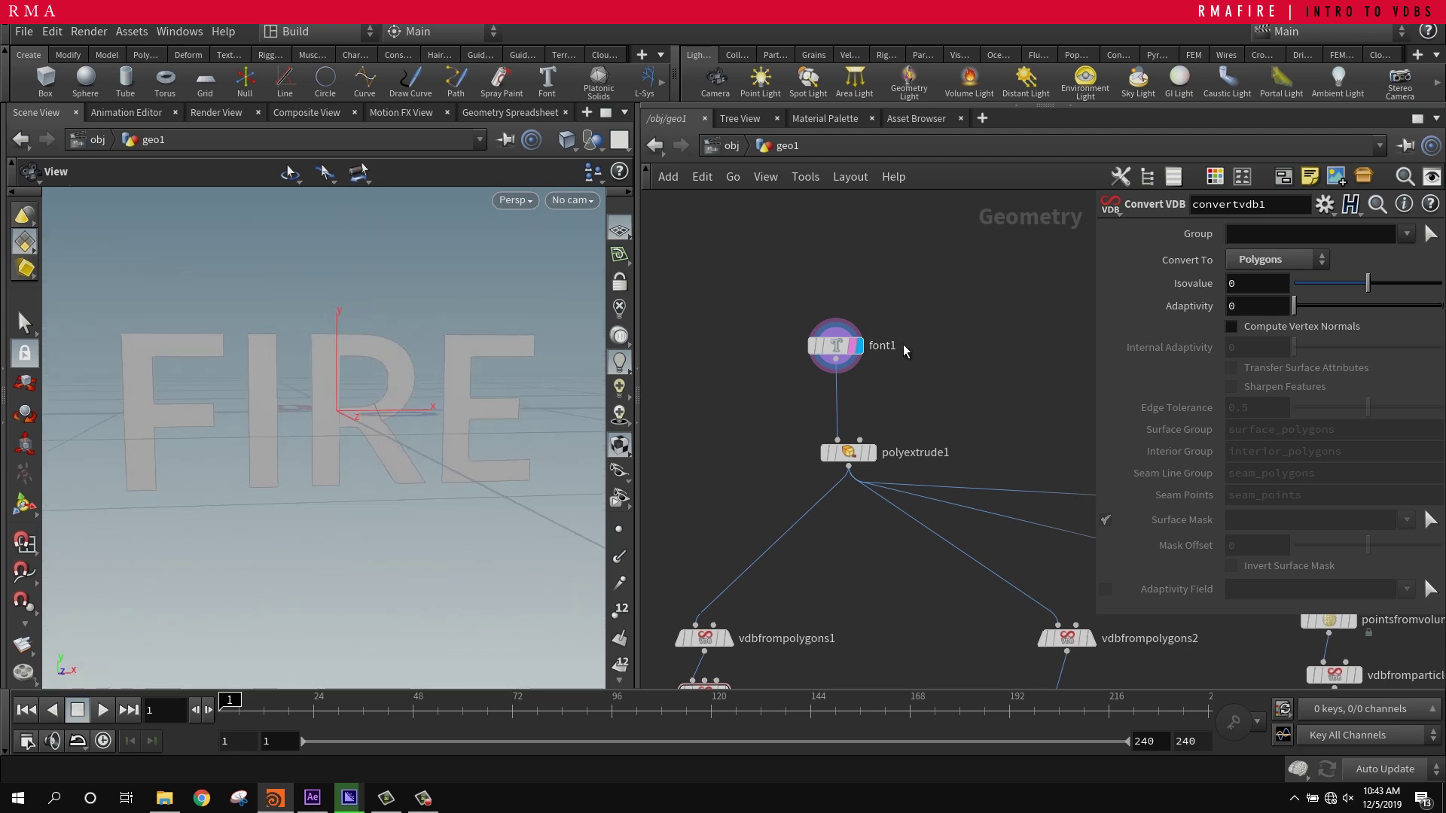
{"action": "mouse_move", "coordinate": [833, 347]}
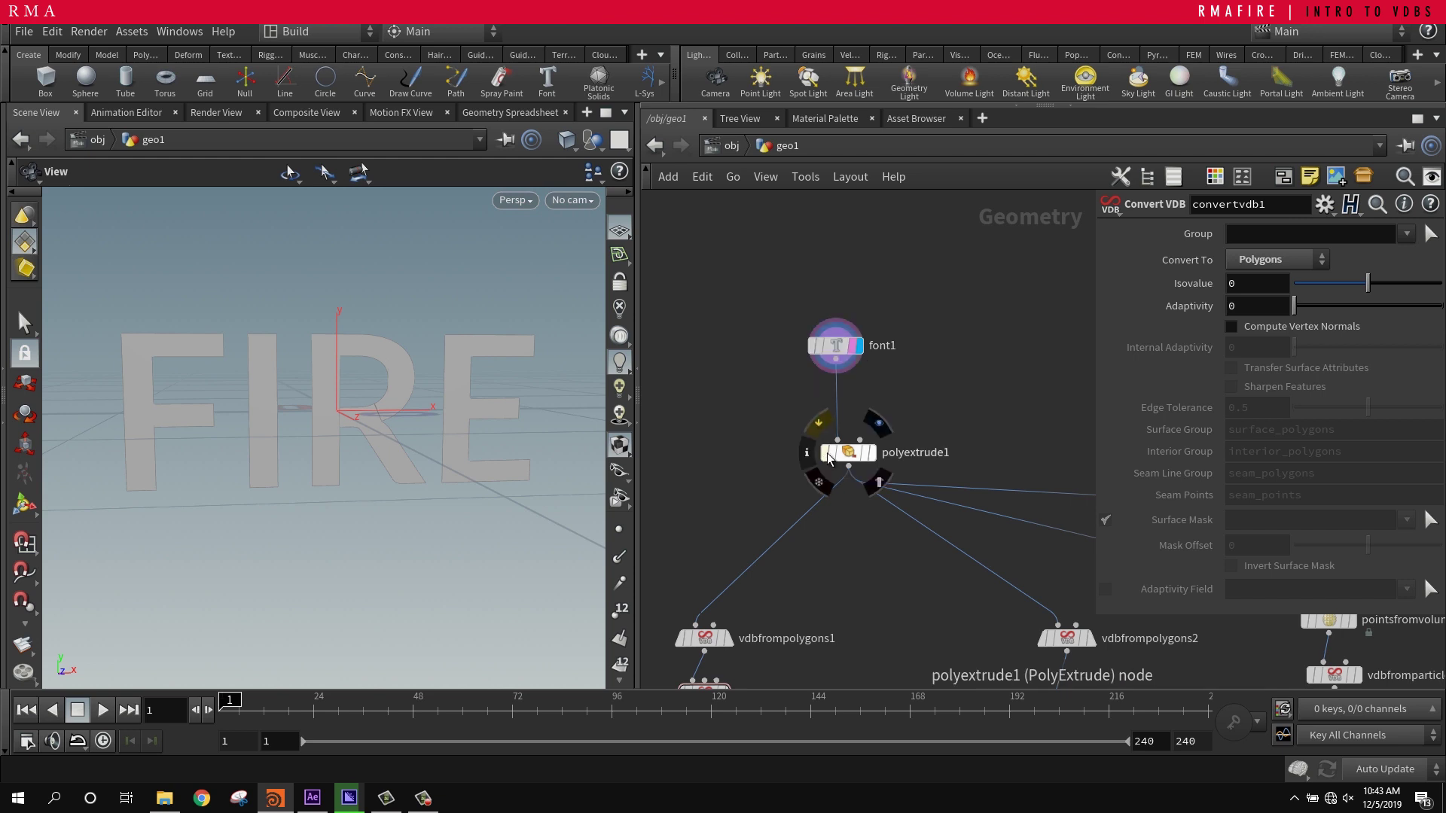
{"action": "left_click_drag", "start_coordinate": [835, 444], "coordinate": [828, 395]}
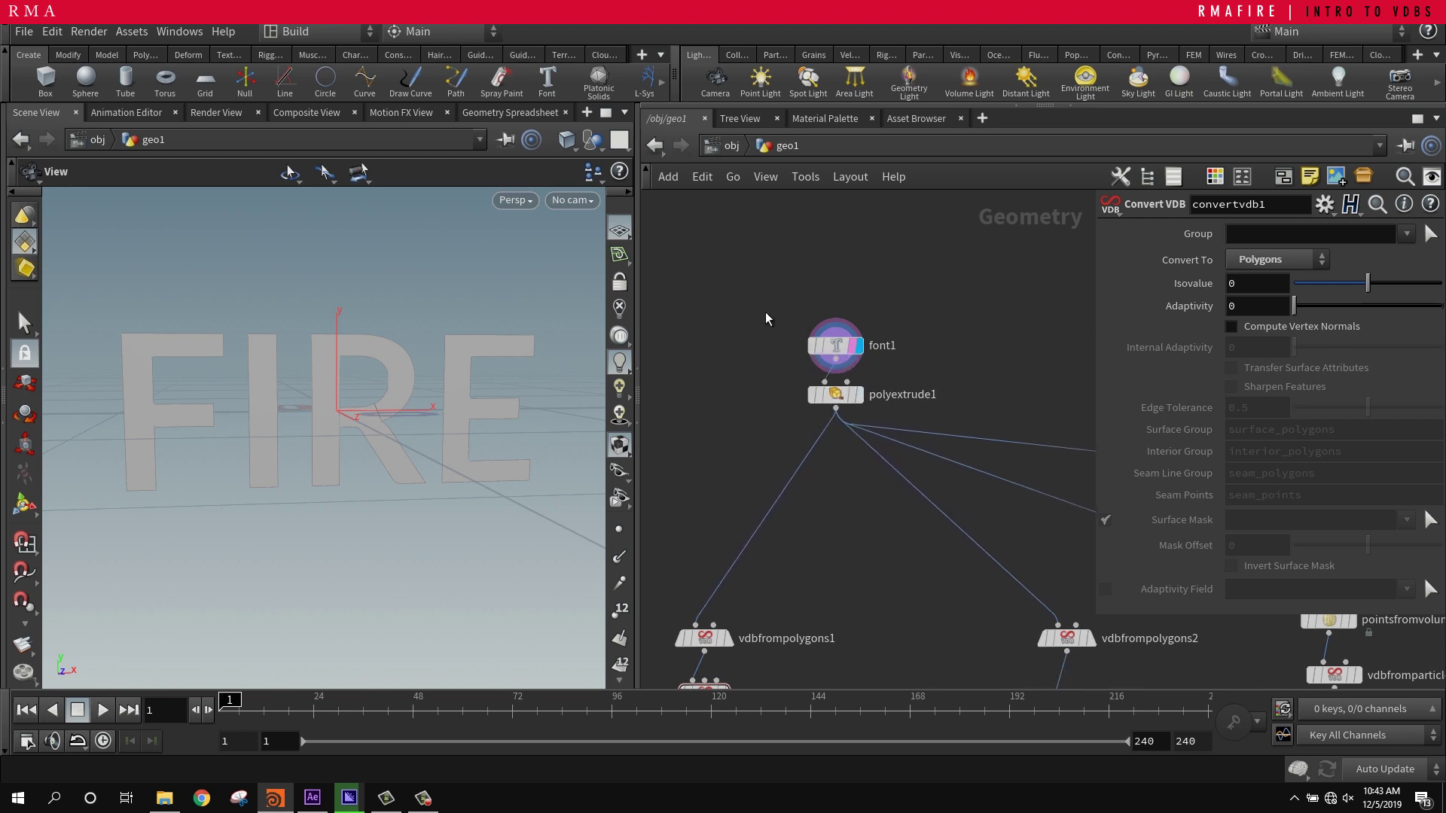
{"action": "left_click_drag", "start_coordinate": [779, 318], "coordinate": [909, 369]}
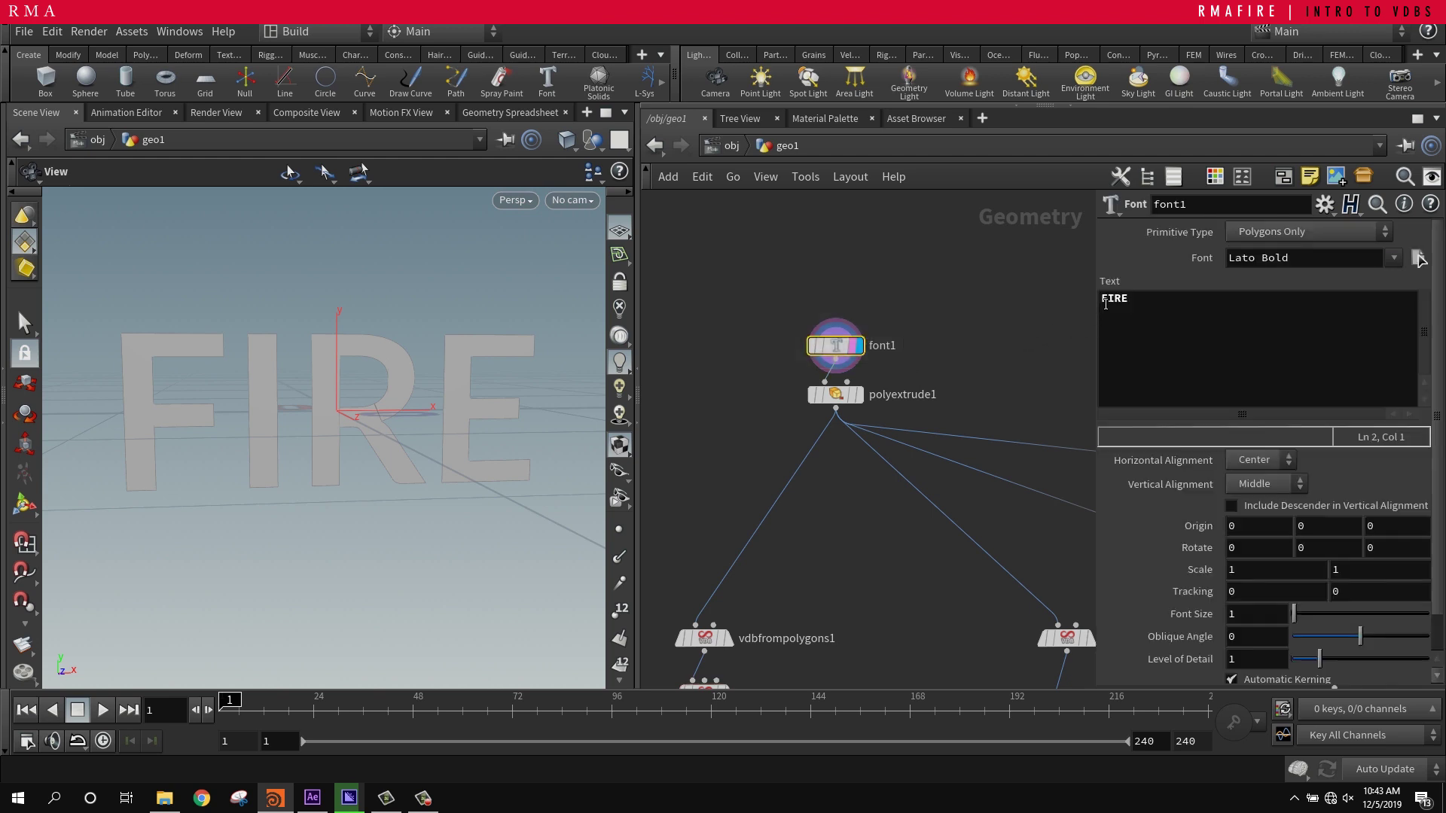
{"action": "key", "text": "ctrl+a"}
{"action": "key", "text": "u"}
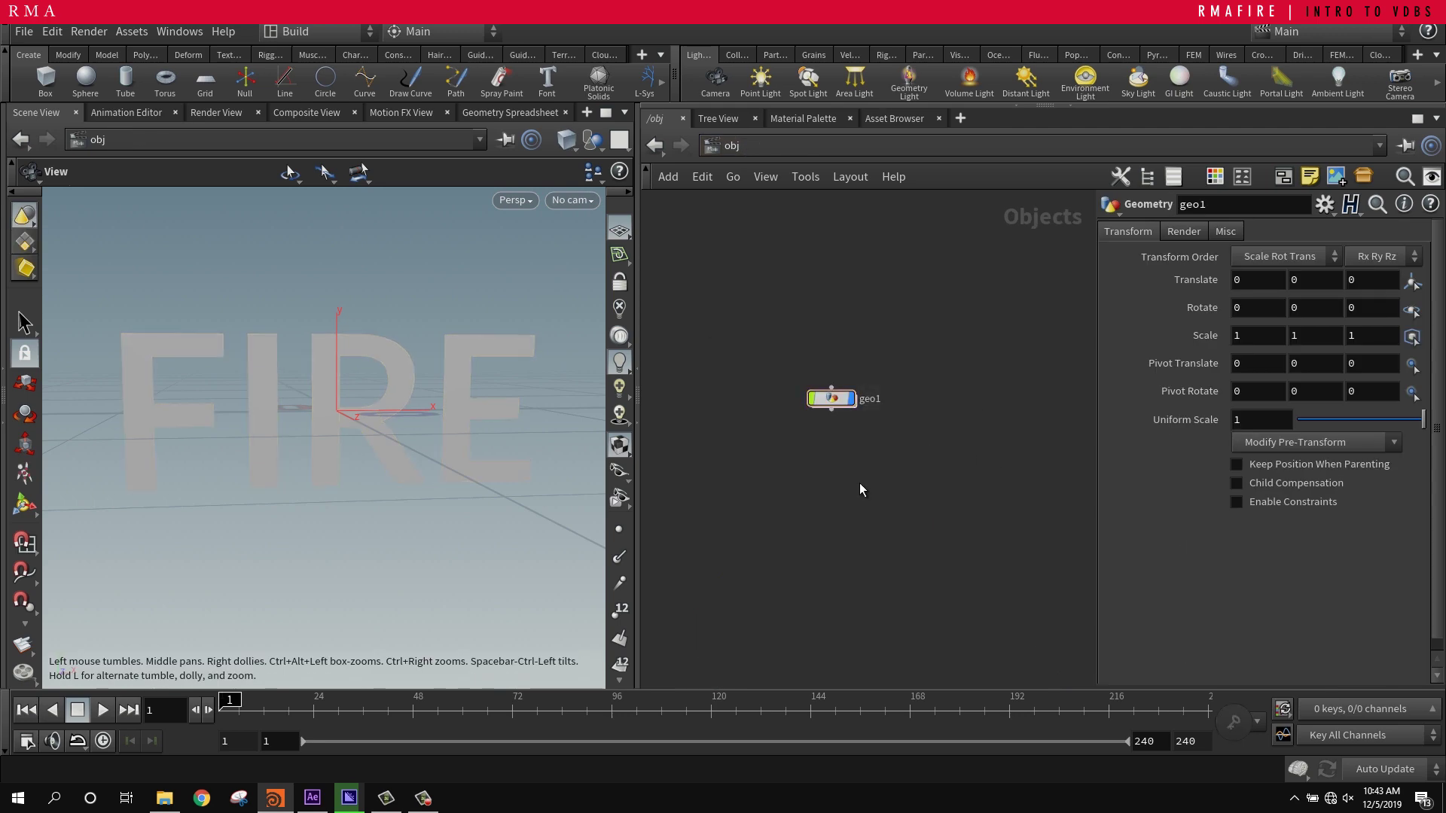
{"action": "key", "text": "Tab"}
{"action": "type", "text": "GE"}
{"action": "key", "text": "Down"}
{"action": "key", "text": "Down"}
{"action": "key", "text": "Escape"}
{"action": "left_click_drag", "start_coordinate": [781, 309], "coordinate": [899, 459]}
{"action": "double_click", "coordinate": [841, 398]}
- Space the font1 node farther above polyextrude1 and display the result of polyextrude1 in the viewport
{"action": "left_click_drag", "start_coordinate": [692, 324], "coordinate": [991, 374]}
{"action": "left_click", "coordinate": [1150, 307]}
{"action": "left_click_drag", "start_coordinate": [839, 345], "coordinate": [823, 283]}
{"action": "left_click", "coordinate": [859, 395]}
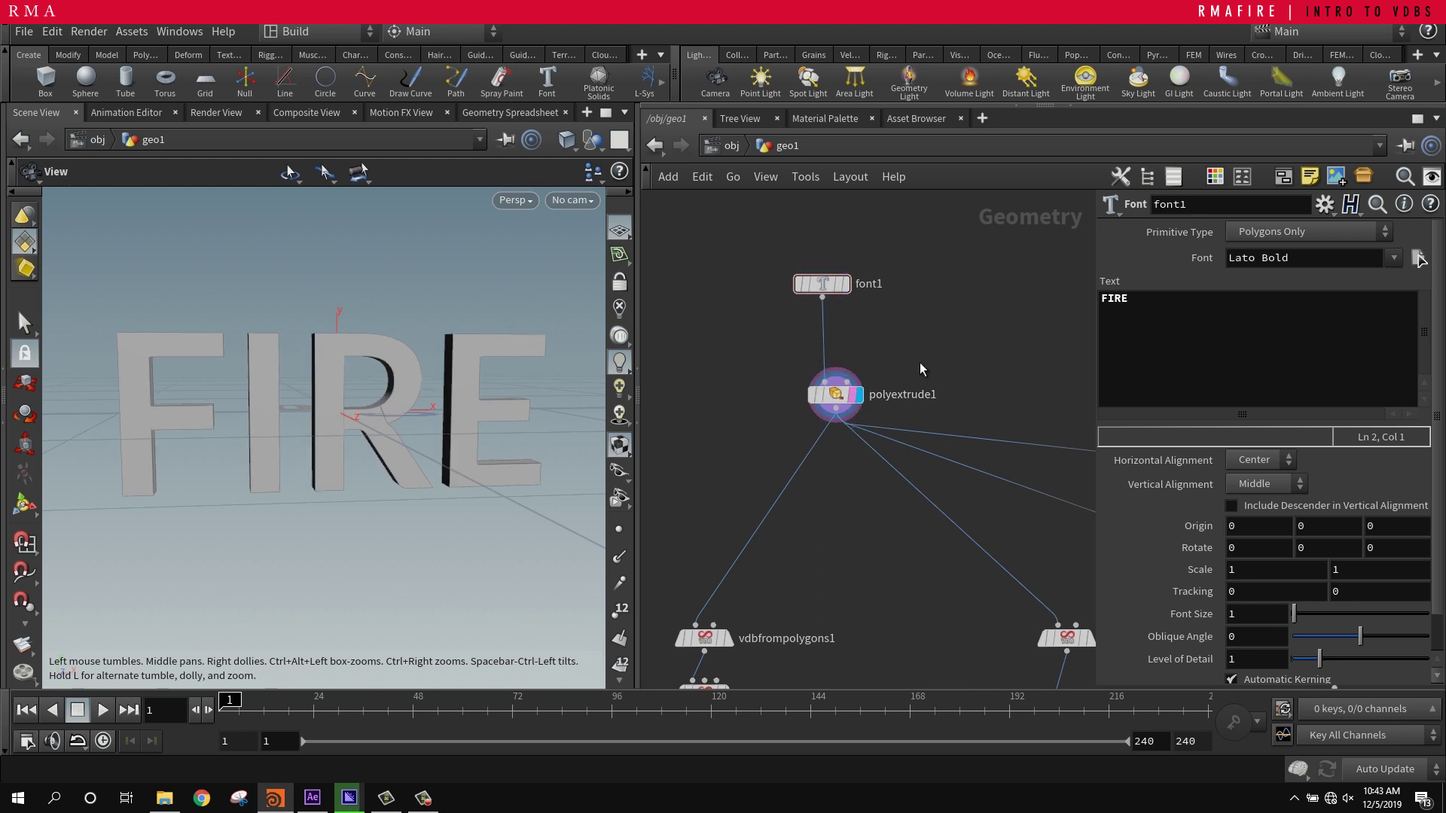
- Switch the back output of polyextrude1 off and on again while viewing the letters from behind
{"action": "left_click", "coordinate": [837, 395]}
{"action": "left_click_drag", "start_coordinate": [346, 378], "coordinate": [500, 384]}
{"action": "left_click", "coordinate": [1286, 588]}
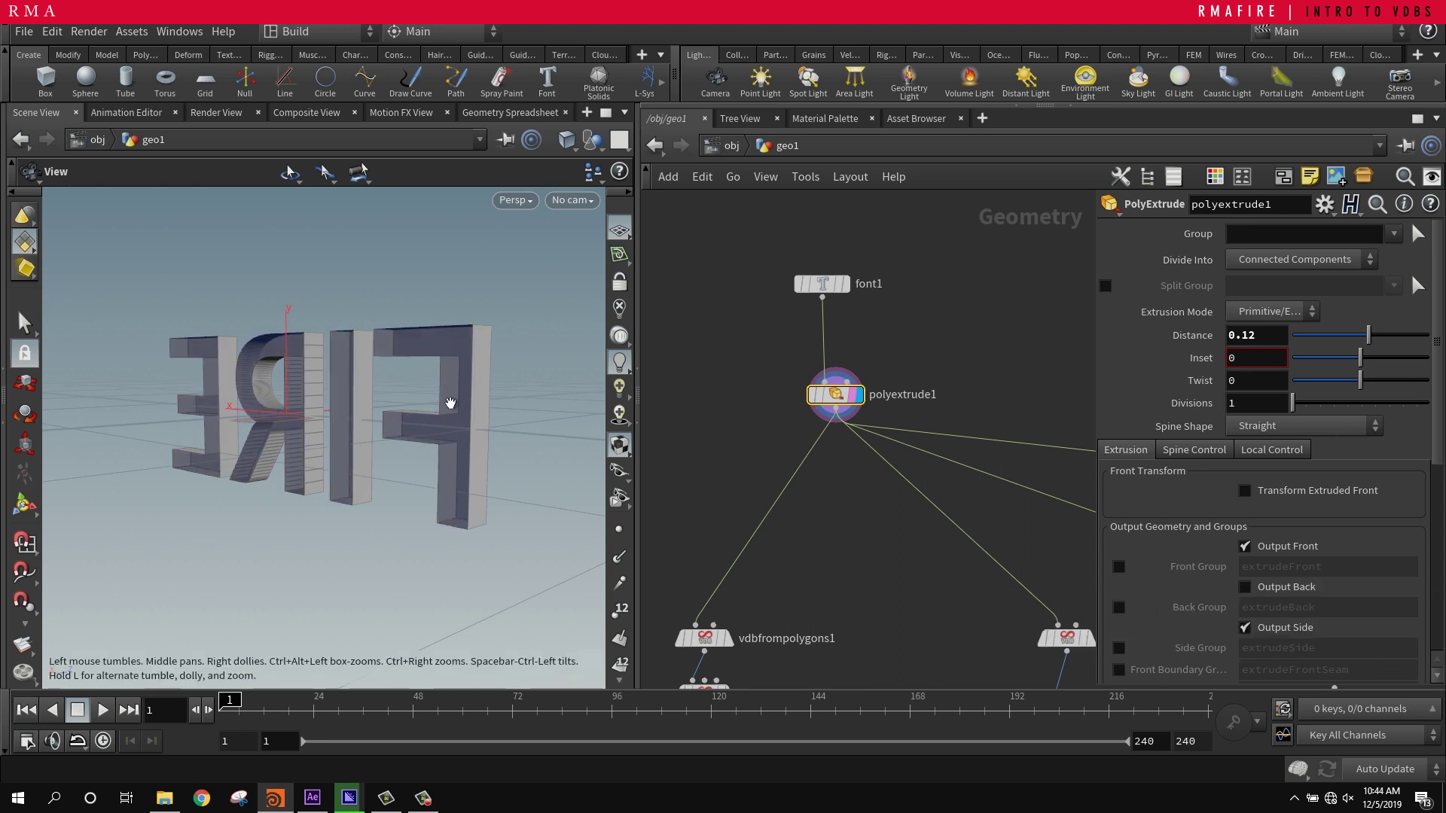
{"action": "left_click", "coordinate": [1251, 588]}
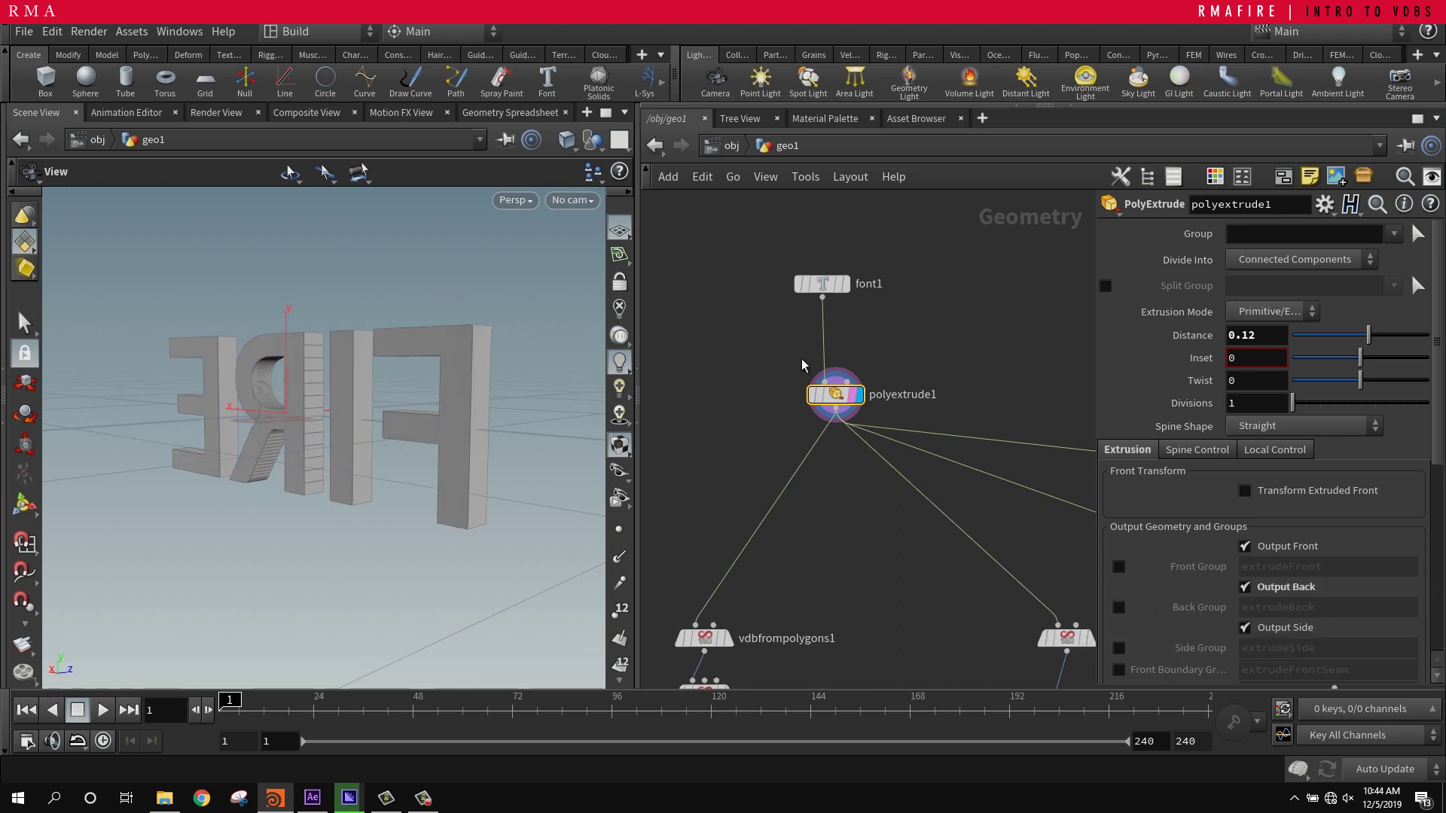
- Examine the polygon faces and side edges of the extruded FIRE letters from several angles and up close
{"action": "left_click_drag", "start_coordinate": [491, 442], "coordinate": [281, 315]}
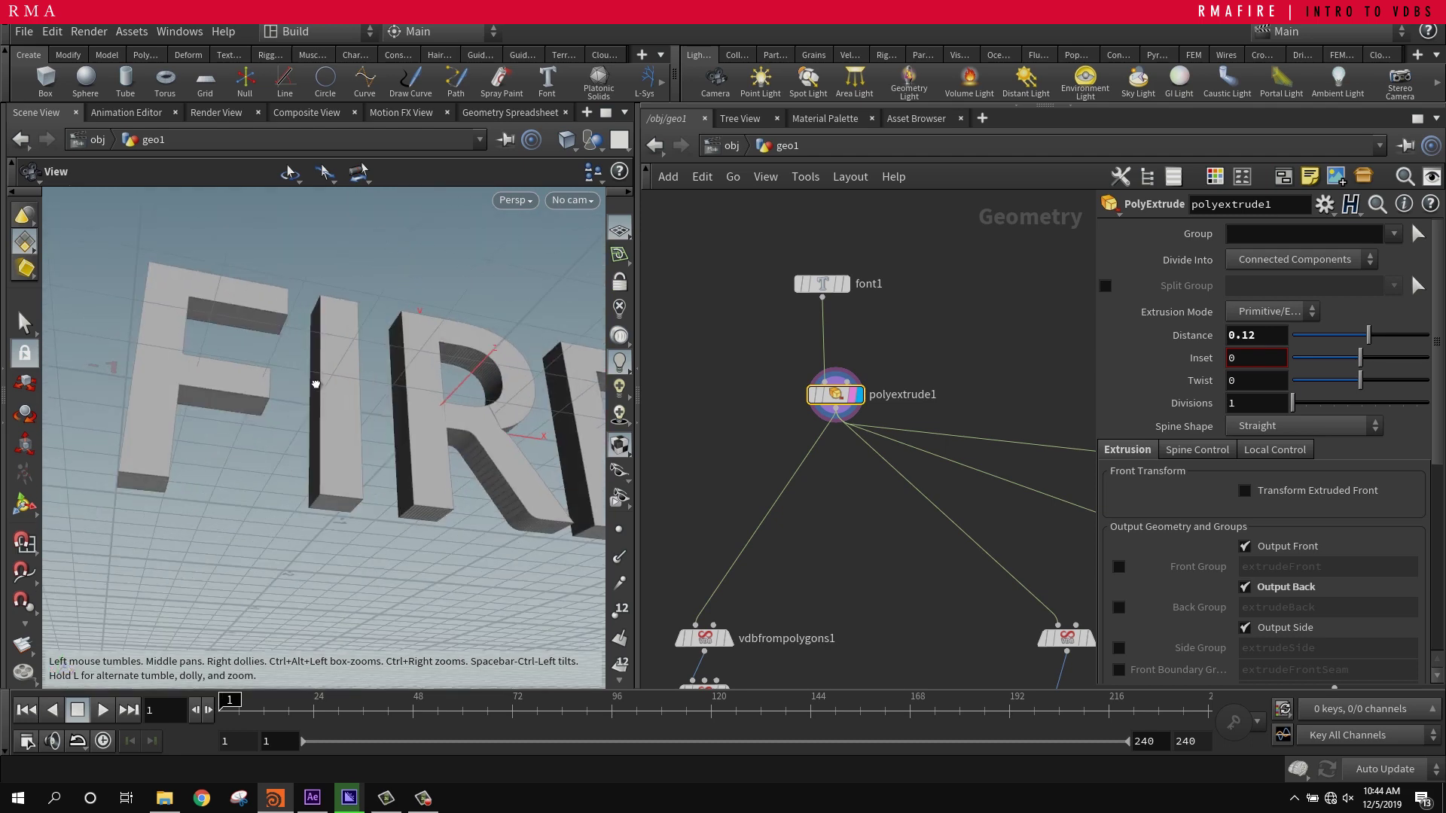
{"action": "left_click_drag", "start_coordinate": [316, 390], "coordinate": [321, 405]}
{"action": "right_click_drag", "start_coordinate": [353, 375], "coordinate": [574, 346]}
{"action": "left_click_drag", "start_coordinate": [343, 391], "coordinate": [317, 406]}
{"action": "right_click_drag", "start_coordinate": [265, 341], "coordinate": [404, 298]}
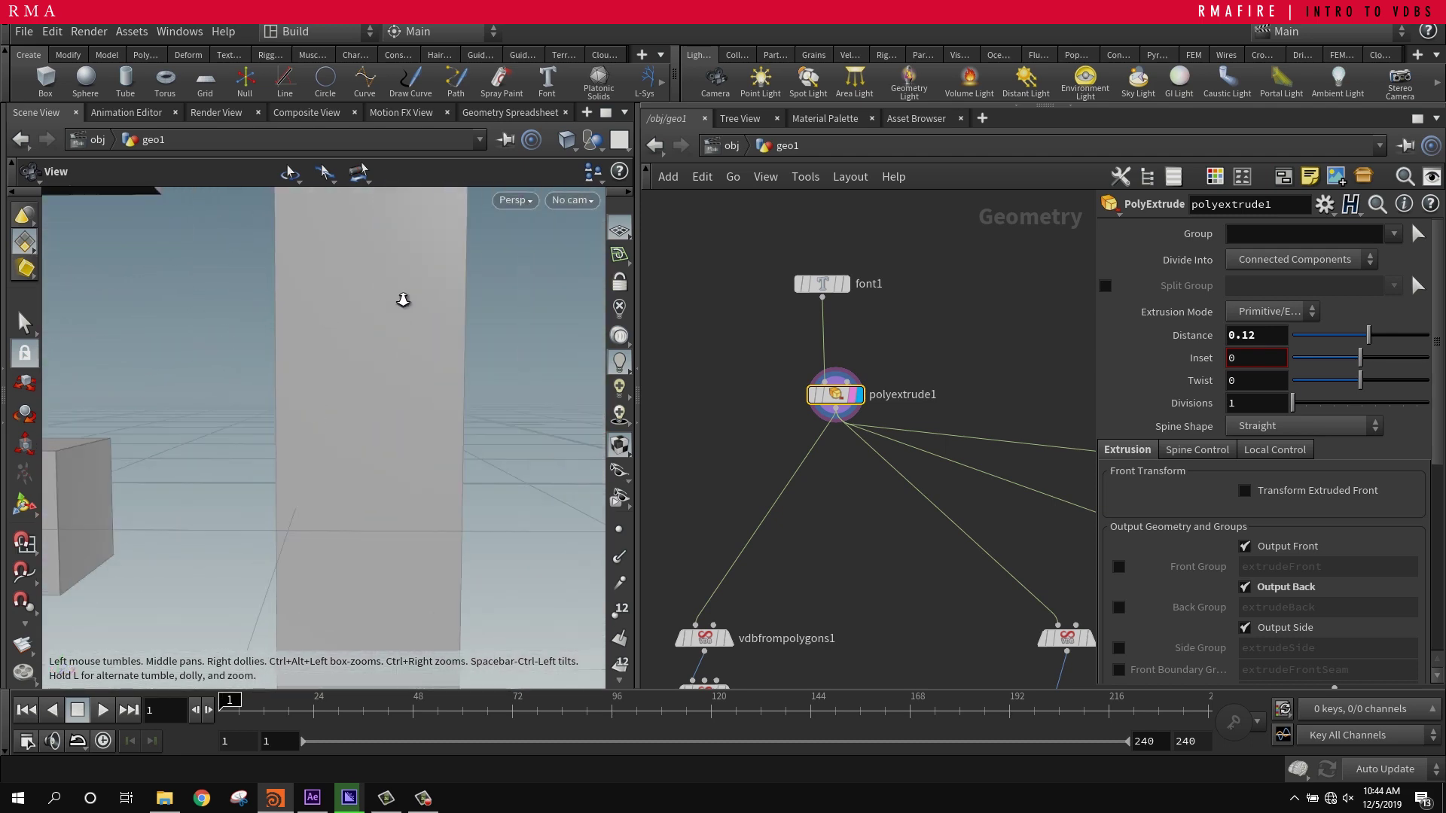
{"action": "left_click_drag", "start_coordinate": [403, 298], "coordinate": [442, 333]}
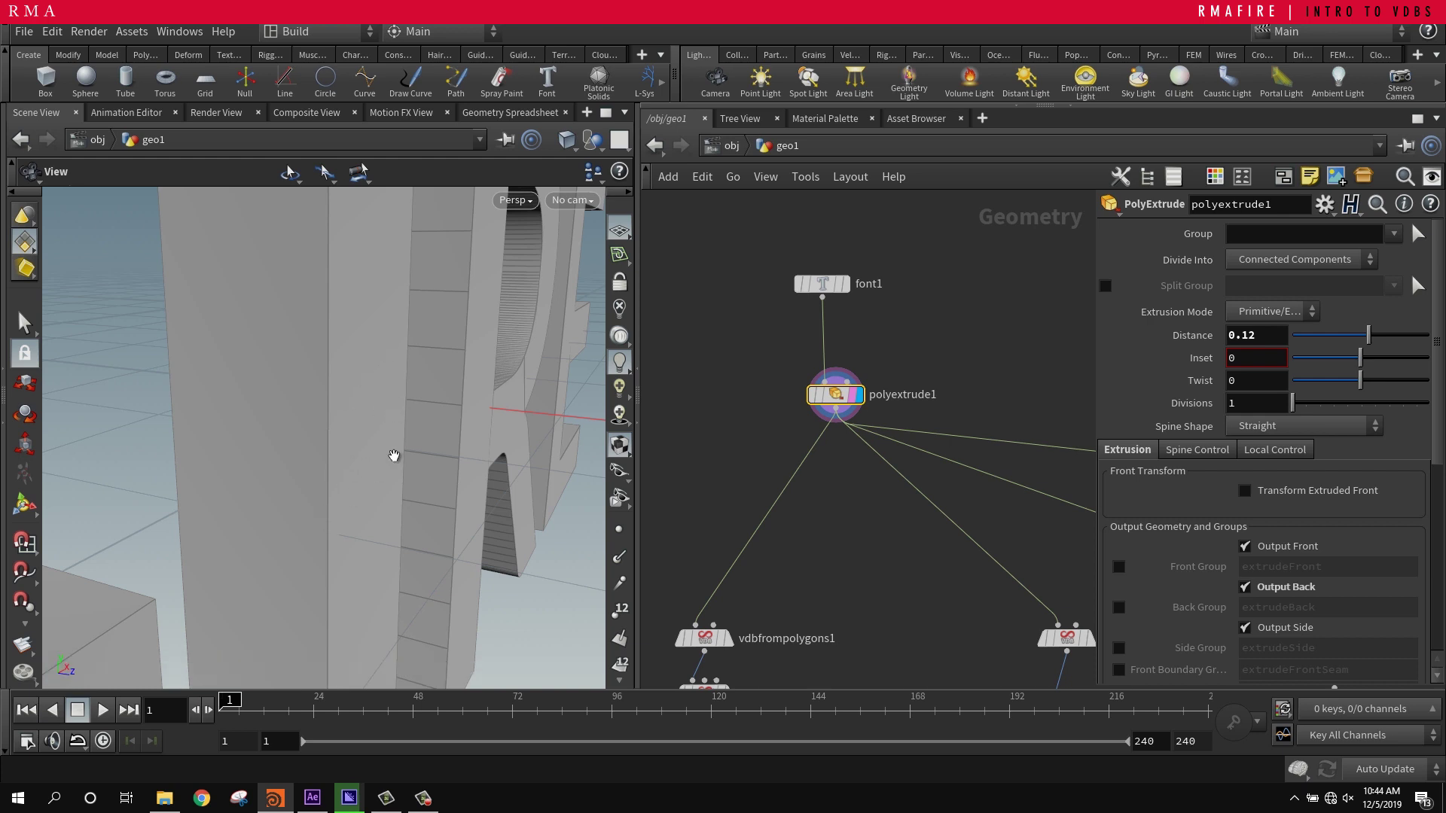
{"action": "left_click_drag", "start_coordinate": [396, 469], "coordinate": [356, 432]}
{"action": "right_click_drag", "start_coordinate": [356, 432], "coordinate": [413, 450]}
{"action": "left_click_drag", "start_coordinate": [413, 450], "coordinate": [429, 411]}
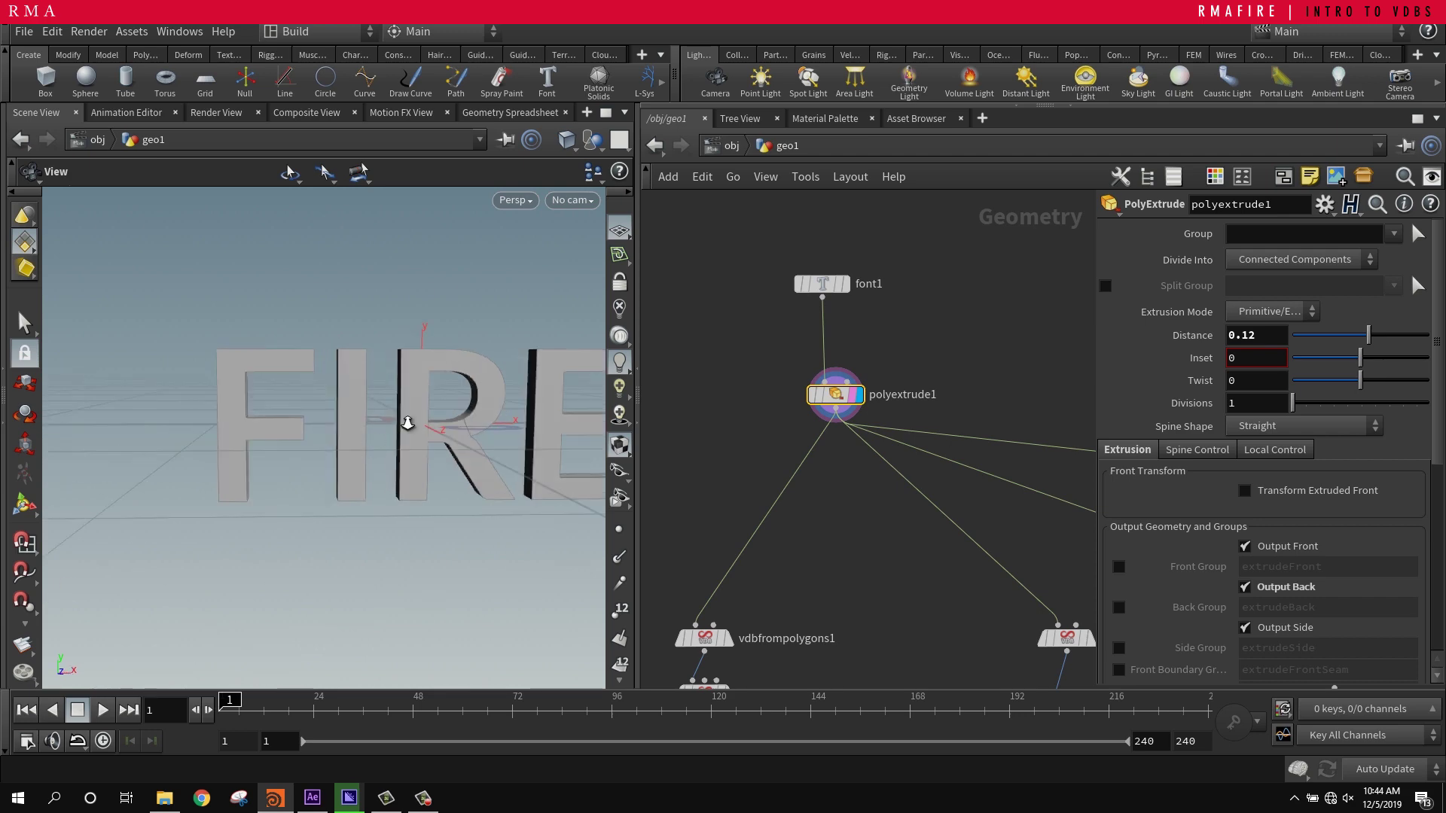
{"action": "right_click_drag", "start_coordinate": [429, 412], "coordinate": [442, 314]}
{"action": "left_click_drag", "start_coordinate": [494, 468], "coordinate": [264, 423]}
- Add a Subdivide node to the network, feed it from polyextrude1's output, and display its result
{"action": "middle_click_drag", "start_coordinate": [804, 400], "coordinate": [937, 395]}
{"action": "left_click", "coordinate": [853, 396]}
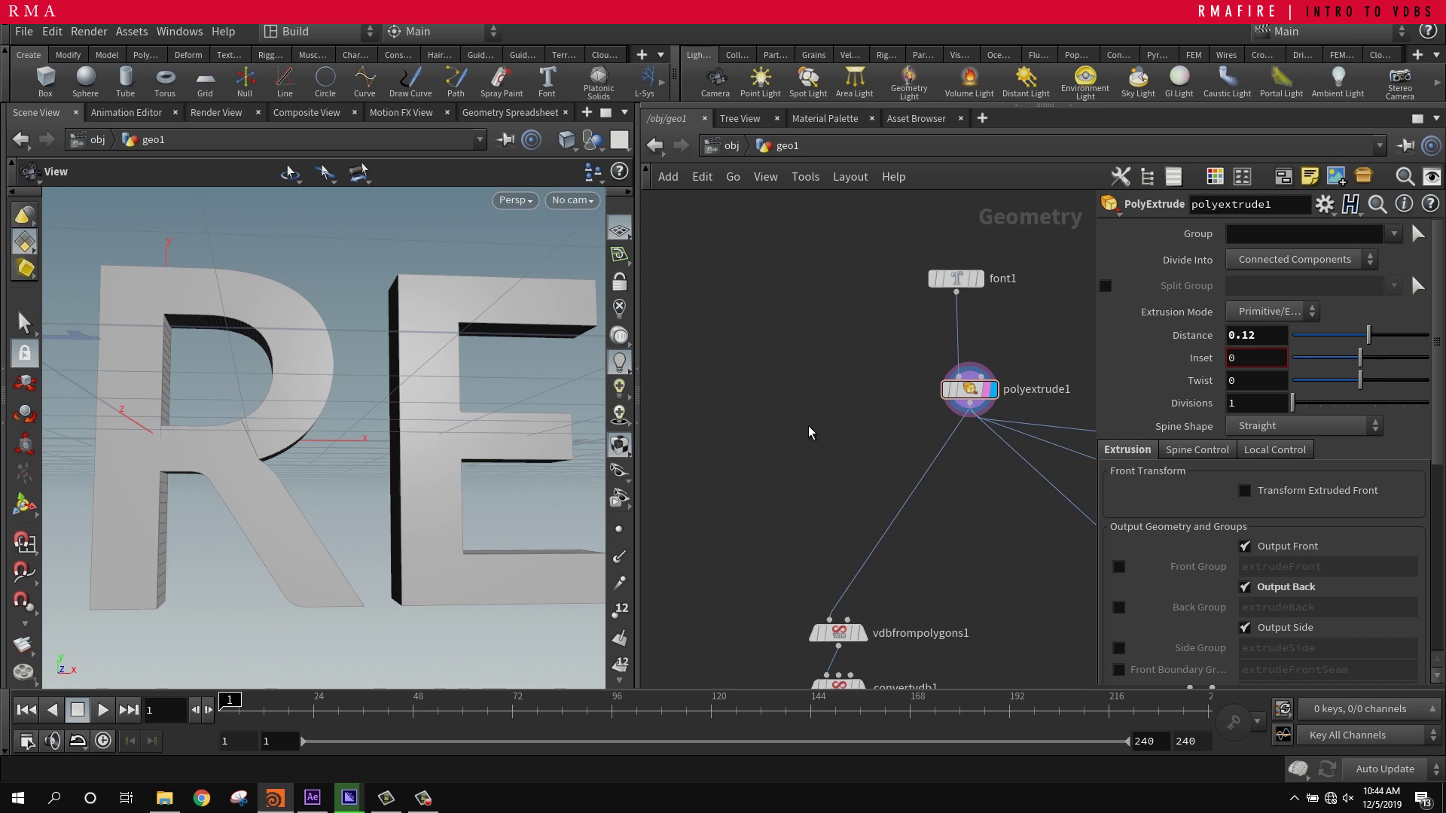
{"action": "key", "text": "Tab"}
{"action": "type", "text": "iso"}
{"action": "key", "text": "Return"}
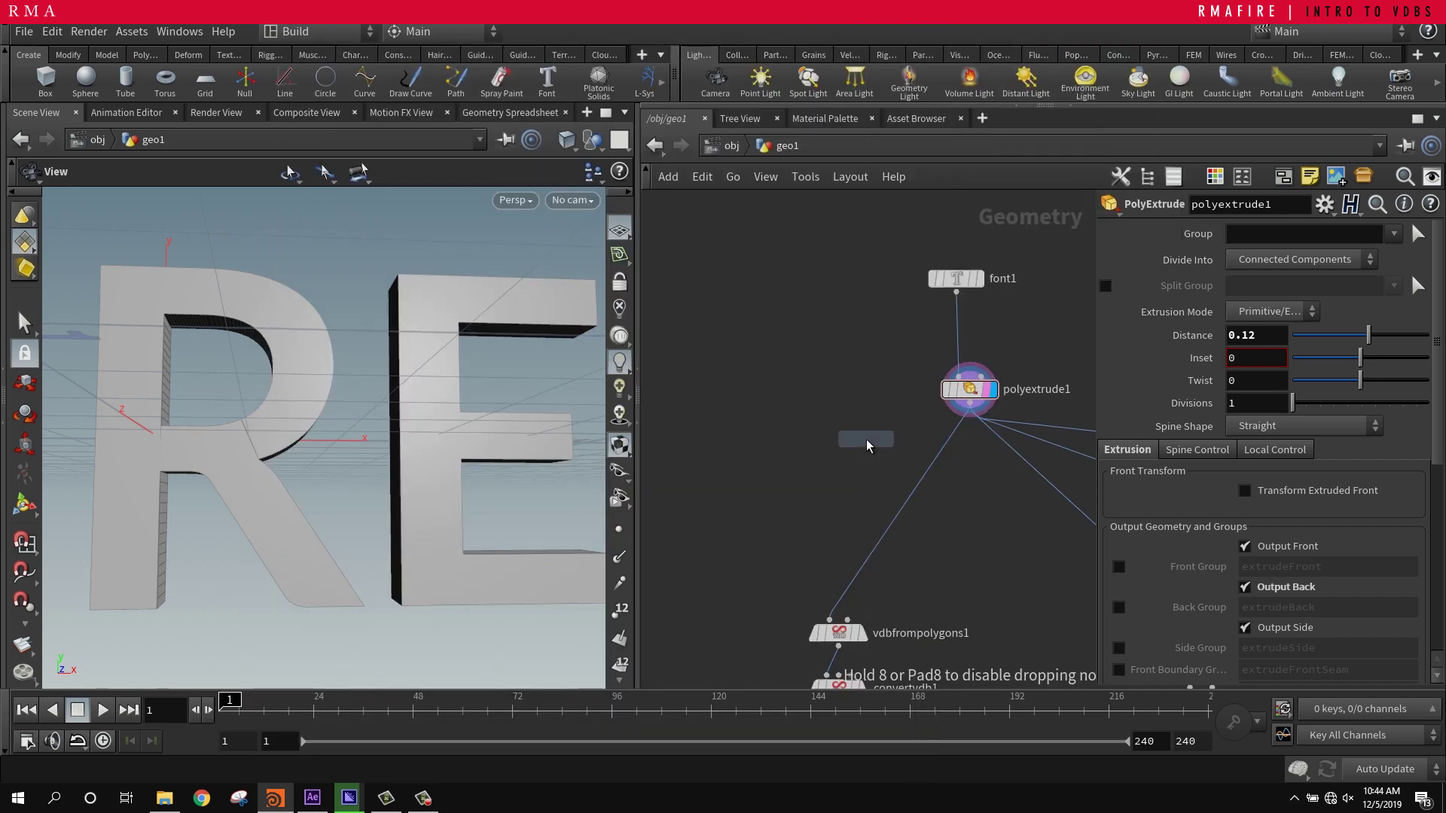
{"action": "left_click", "coordinate": [736, 450]}
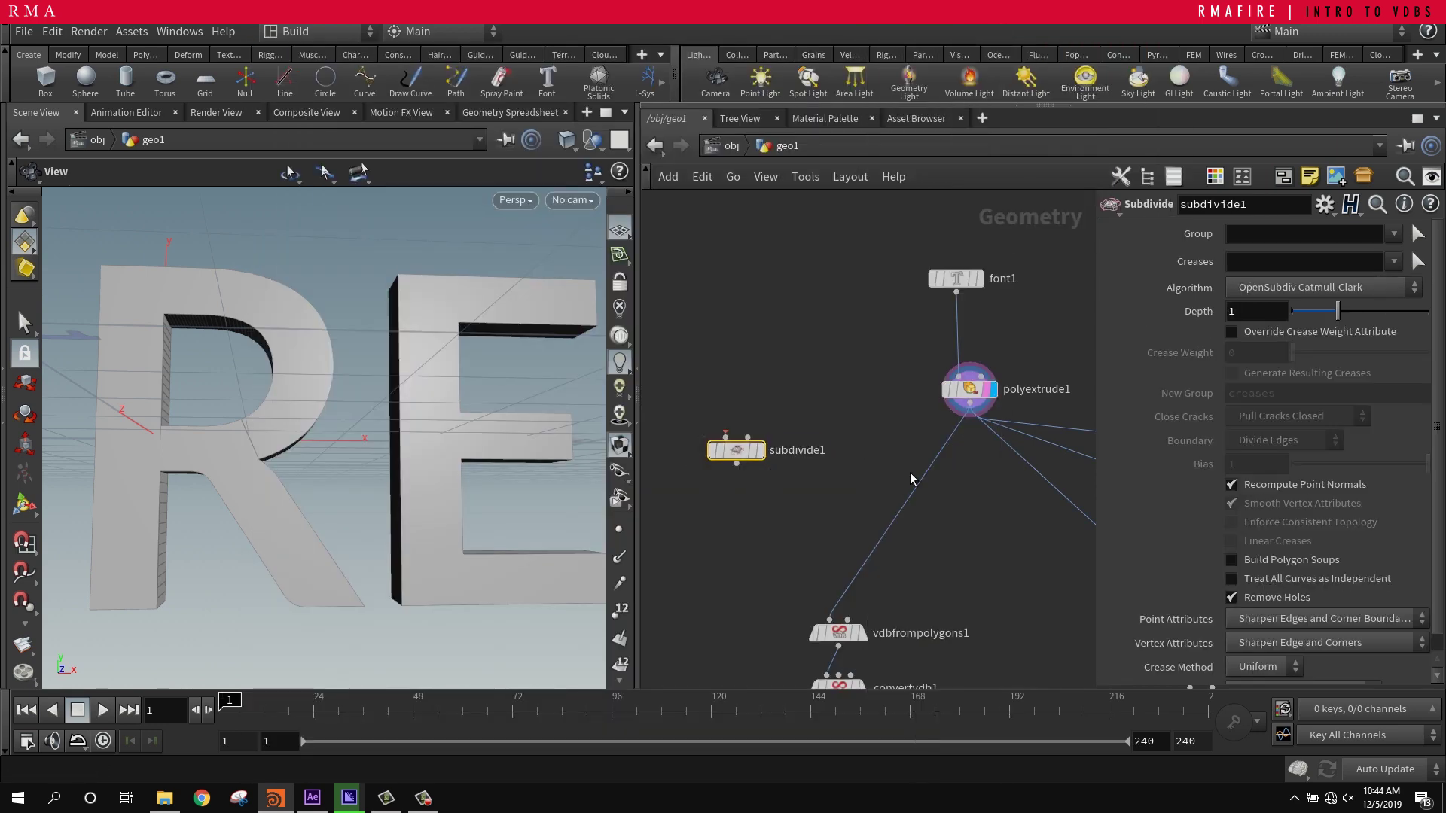
{"action": "left_click", "coordinate": [969, 393]}
{"action": "left_click", "coordinate": [970, 405]}
{"action": "left_click", "coordinate": [725, 436]}
{"action": "left_click", "coordinate": [761, 450]}
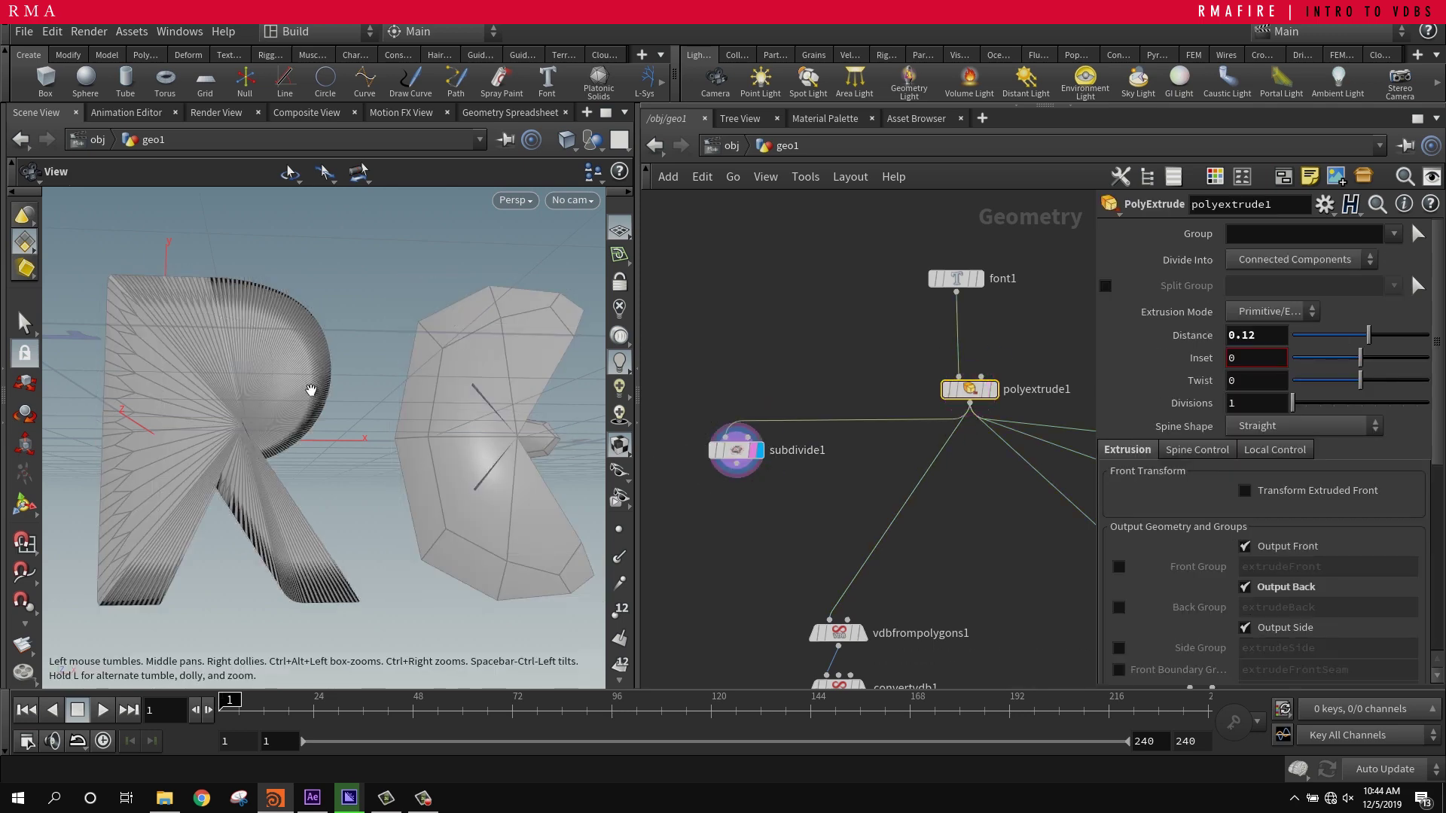
- Check the subdivided letters as a whole and delete the subdivide1 node
{"action": "right_click_drag", "start_coordinate": [313, 390], "coordinate": [275, 424]}
{"action": "left_click_drag", "start_coordinate": [275, 424], "coordinate": [328, 444]}
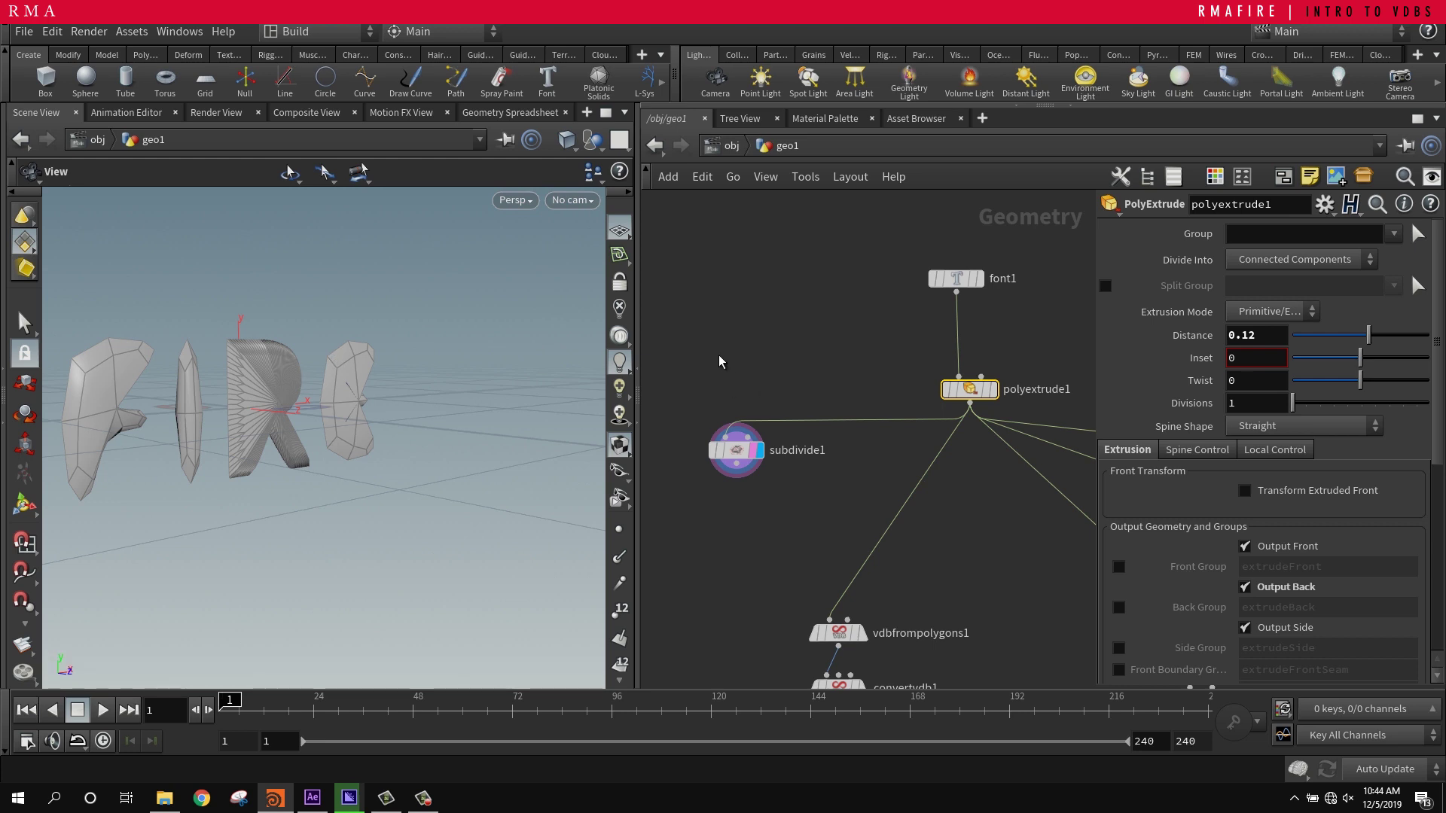
{"action": "left_click", "coordinate": [736, 450]}
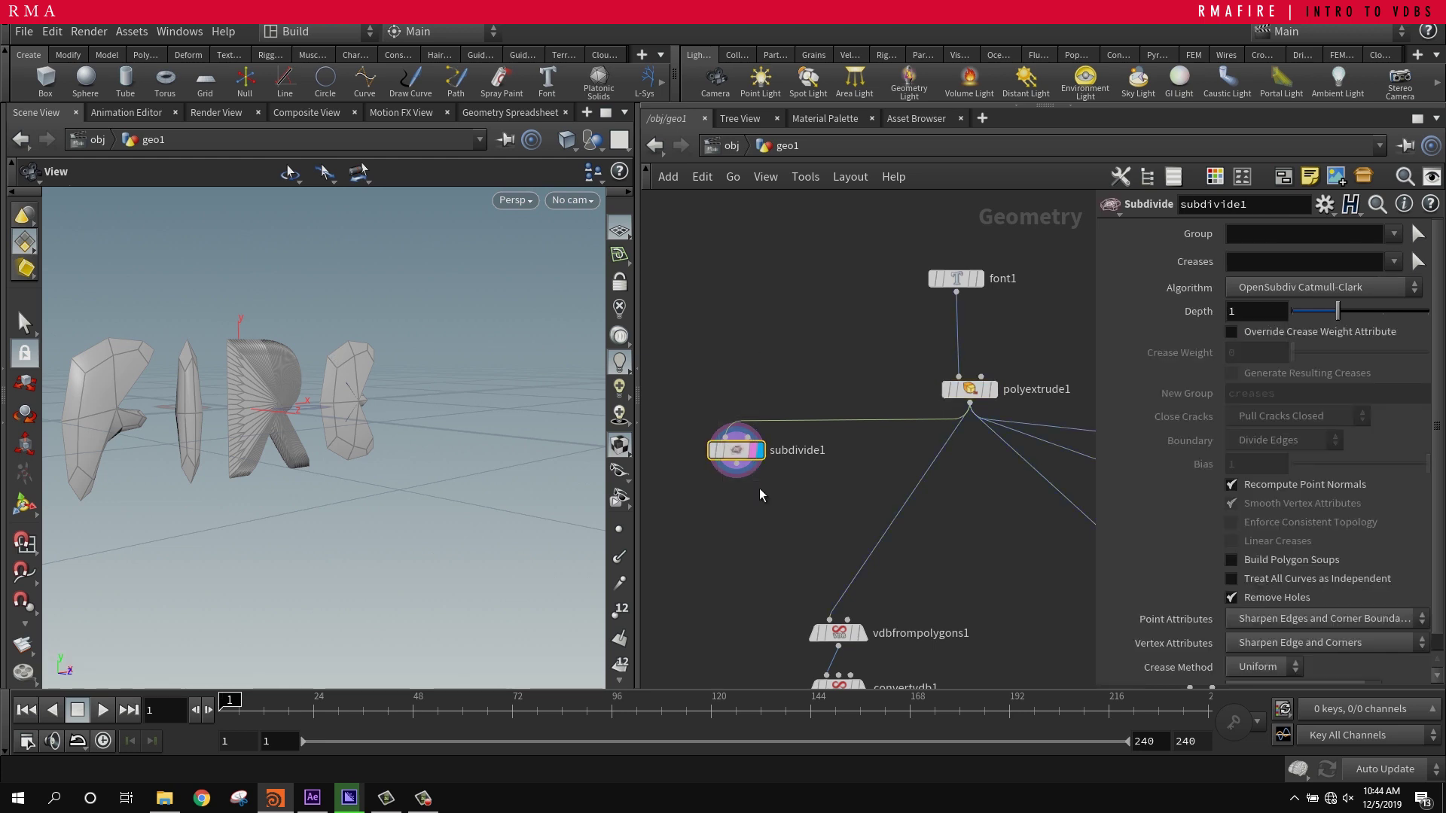
{"action": "key", "text": "Delete"}
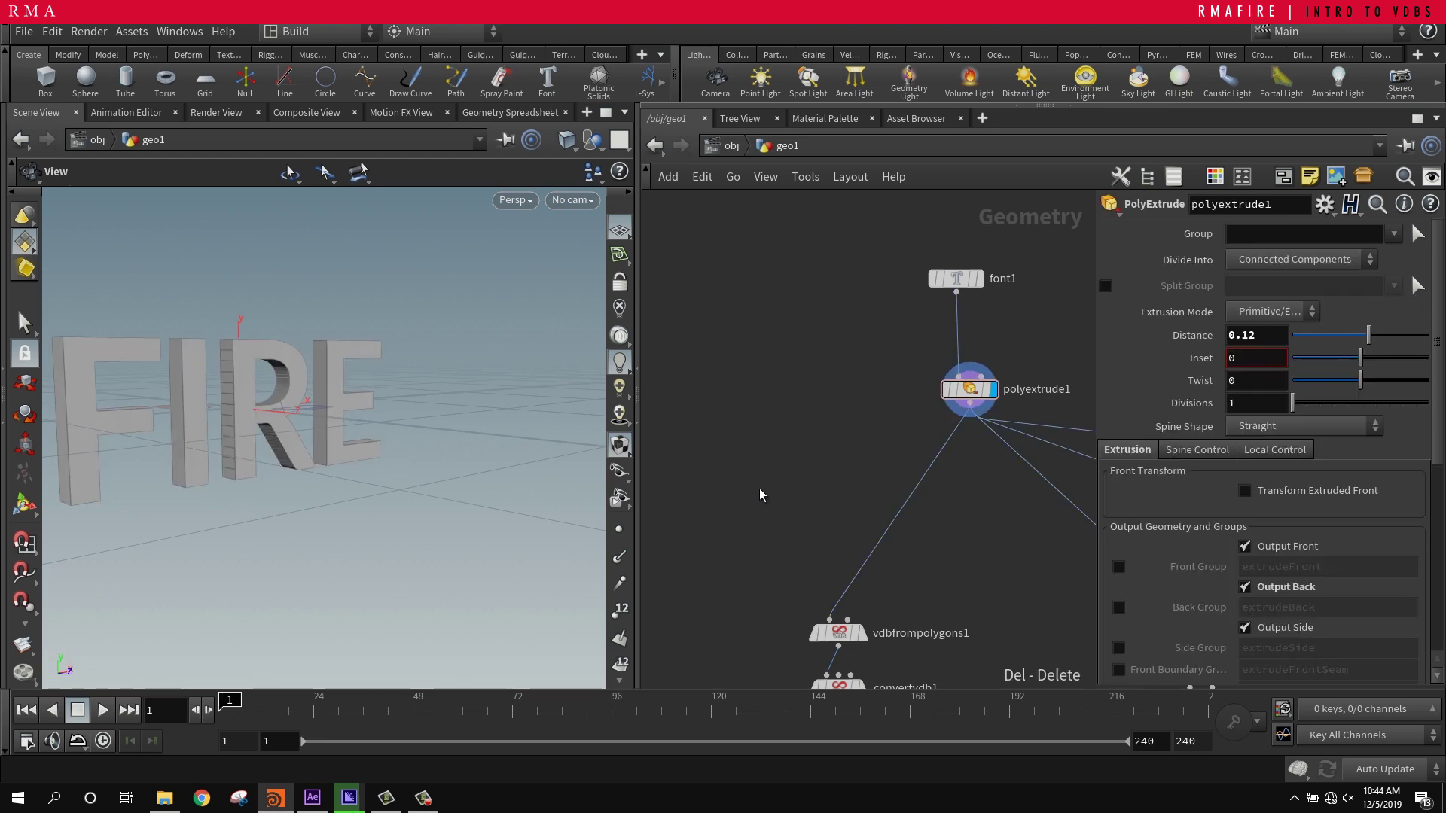
- Move vdbfrompolygons1 up closer to polyextrude1 and display its VDB version of the letters
{"action": "middle_click_drag", "start_coordinate": [983, 544], "coordinate": [926, 436]}
{"action": "left_click_drag", "start_coordinate": [213, 394], "coordinate": [399, 387]}
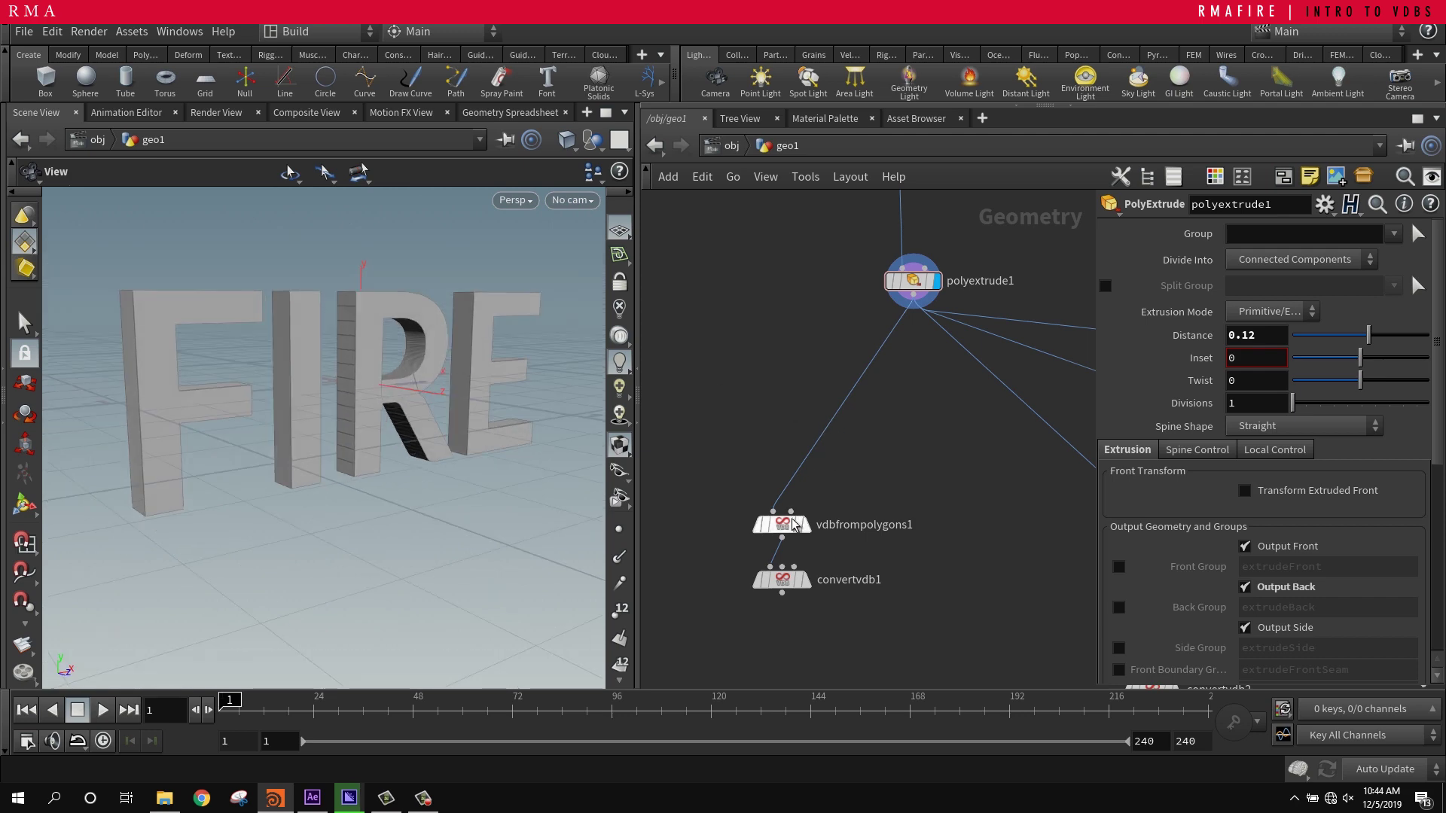
{"action": "left_click_drag", "start_coordinate": [810, 532], "coordinate": [812, 457]}
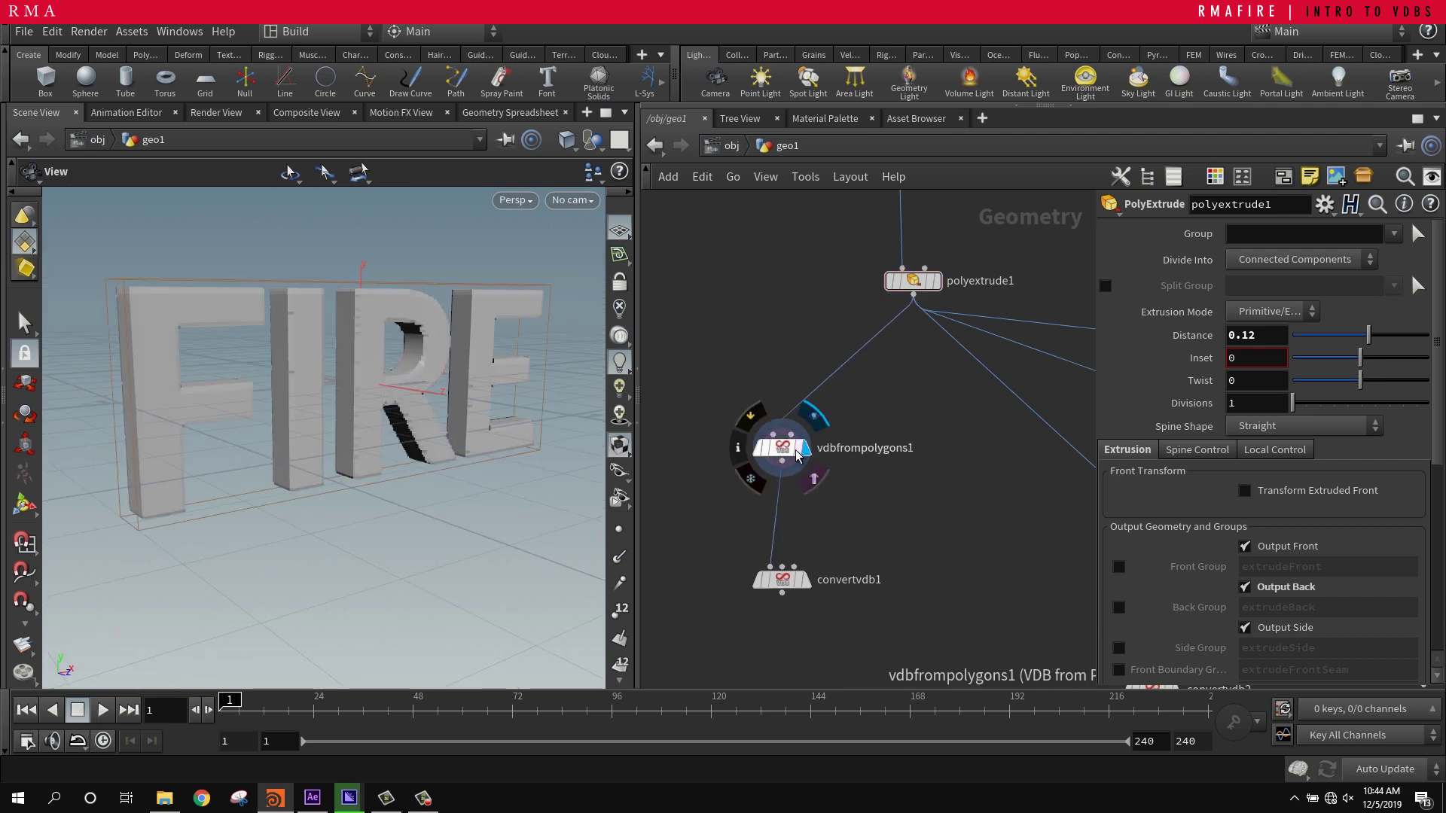
{"action": "left_click", "coordinate": [813, 415]}
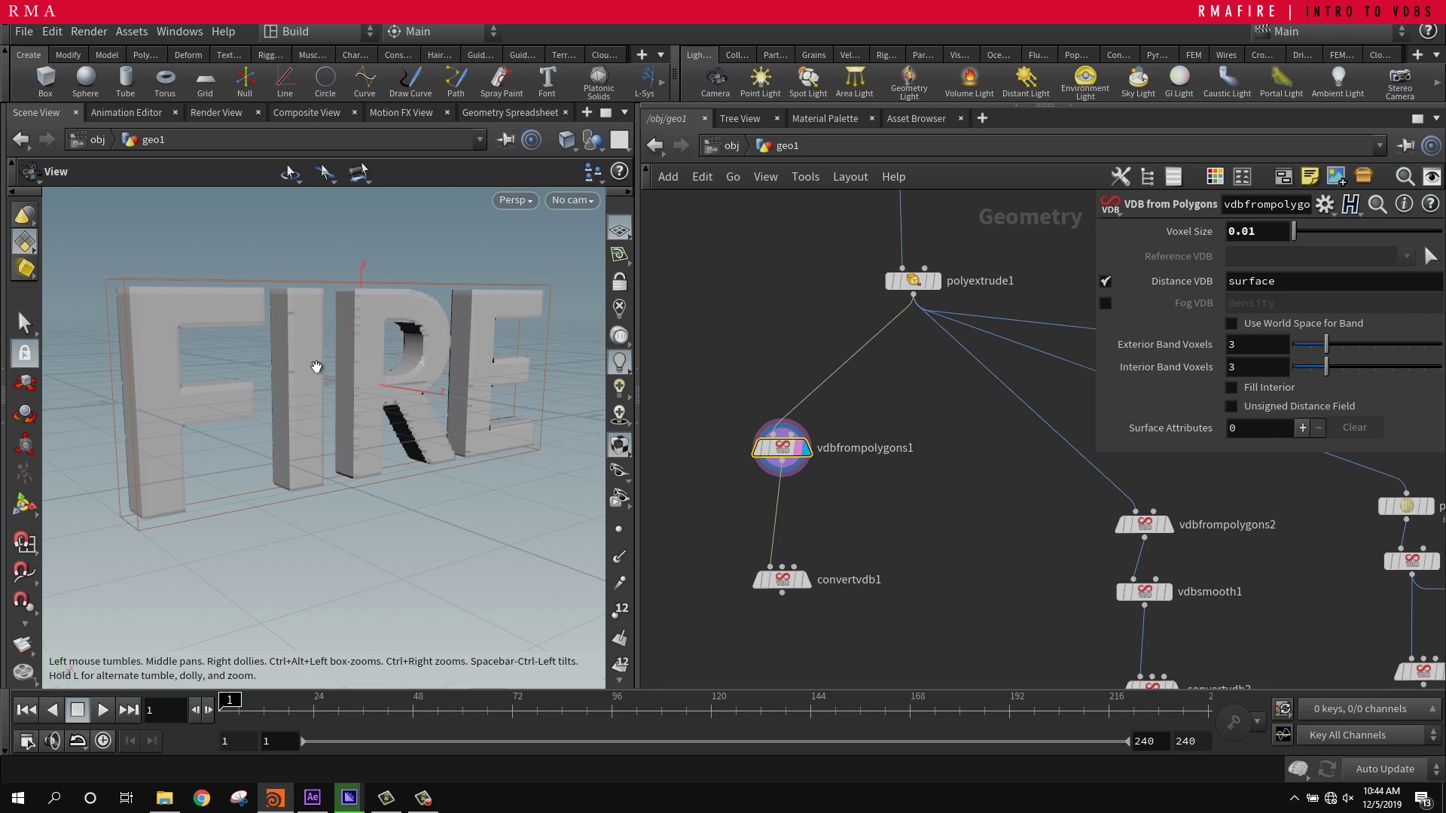
{"action": "left_click_drag", "start_coordinate": [305, 376], "coordinate": [235, 415]}
- Revert the voxel size of vdbfrompolygons1 to its default of 0.1
{"action": "left_click_drag", "start_coordinate": [751, 372], "coordinate": [807, 477]}
{"action": "right_click", "coordinate": [1197, 230]}
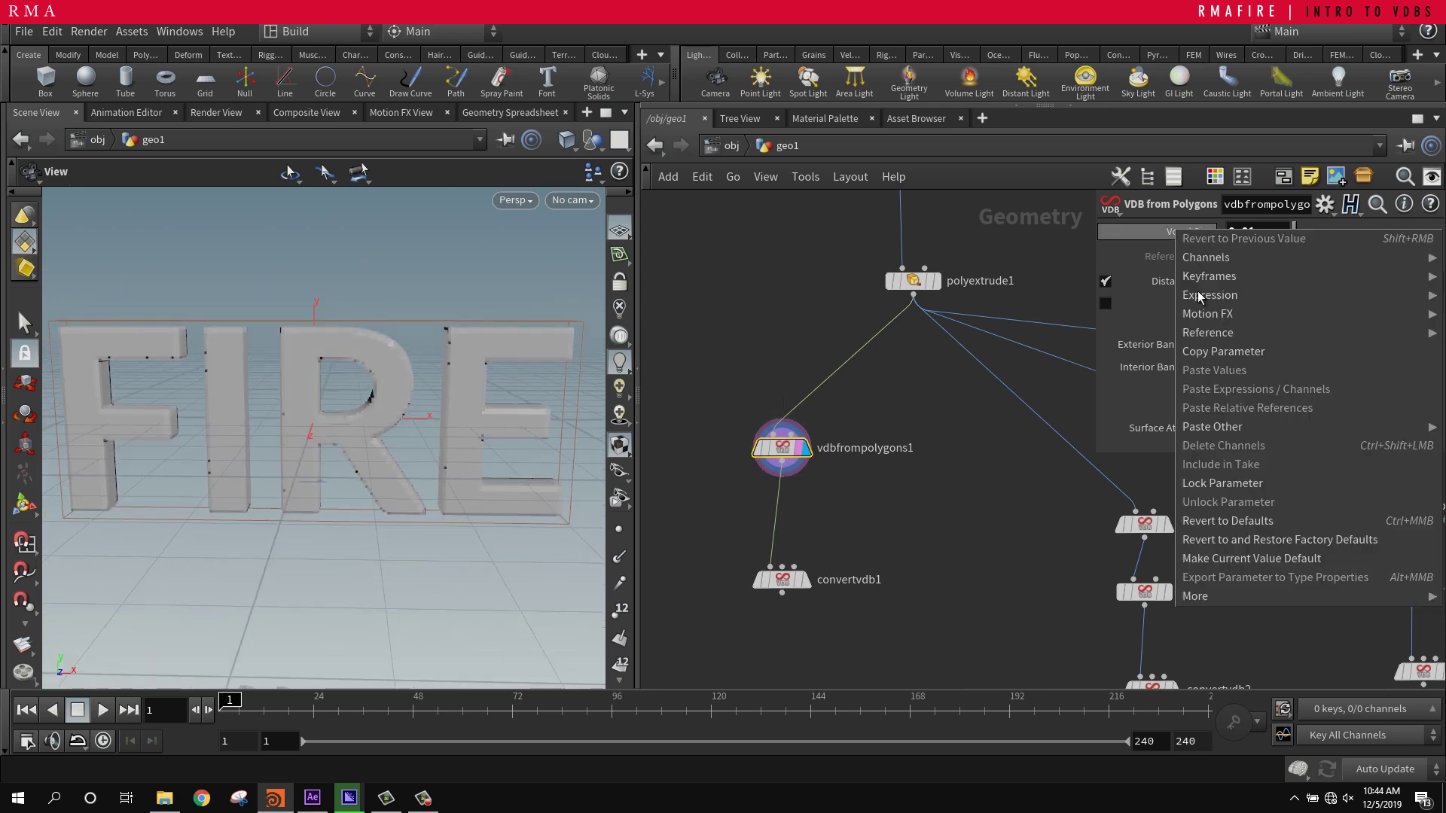
{"action": "left_click", "coordinate": [1218, 518]}
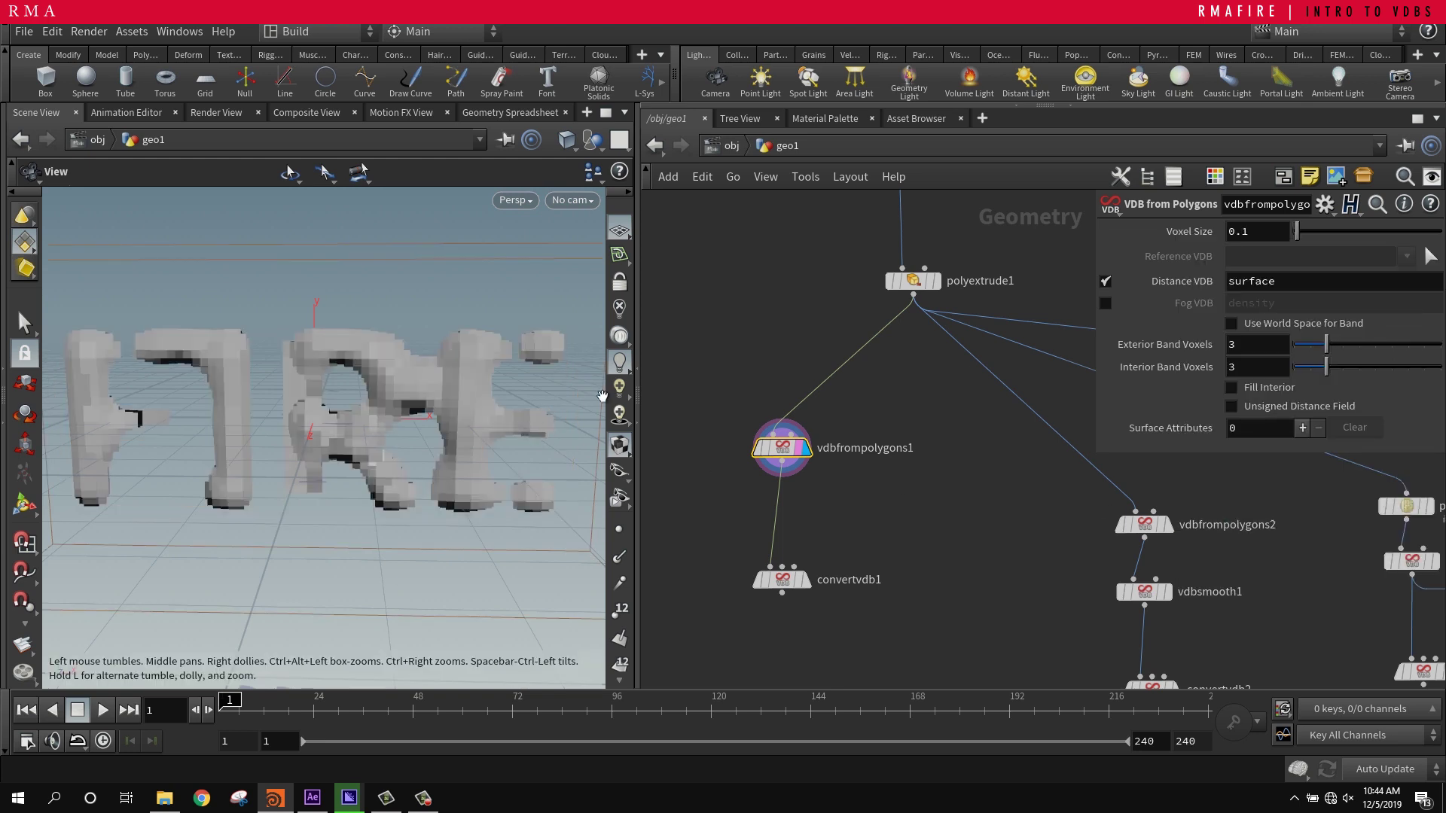
- Set the voxel size of vdbfrompolygons1 to 0.01
{"action": "double_click", "coordinate": [1270, 235]}
{"action": "type", "text": ".01"}
{"action": "key", "text": "Return"}
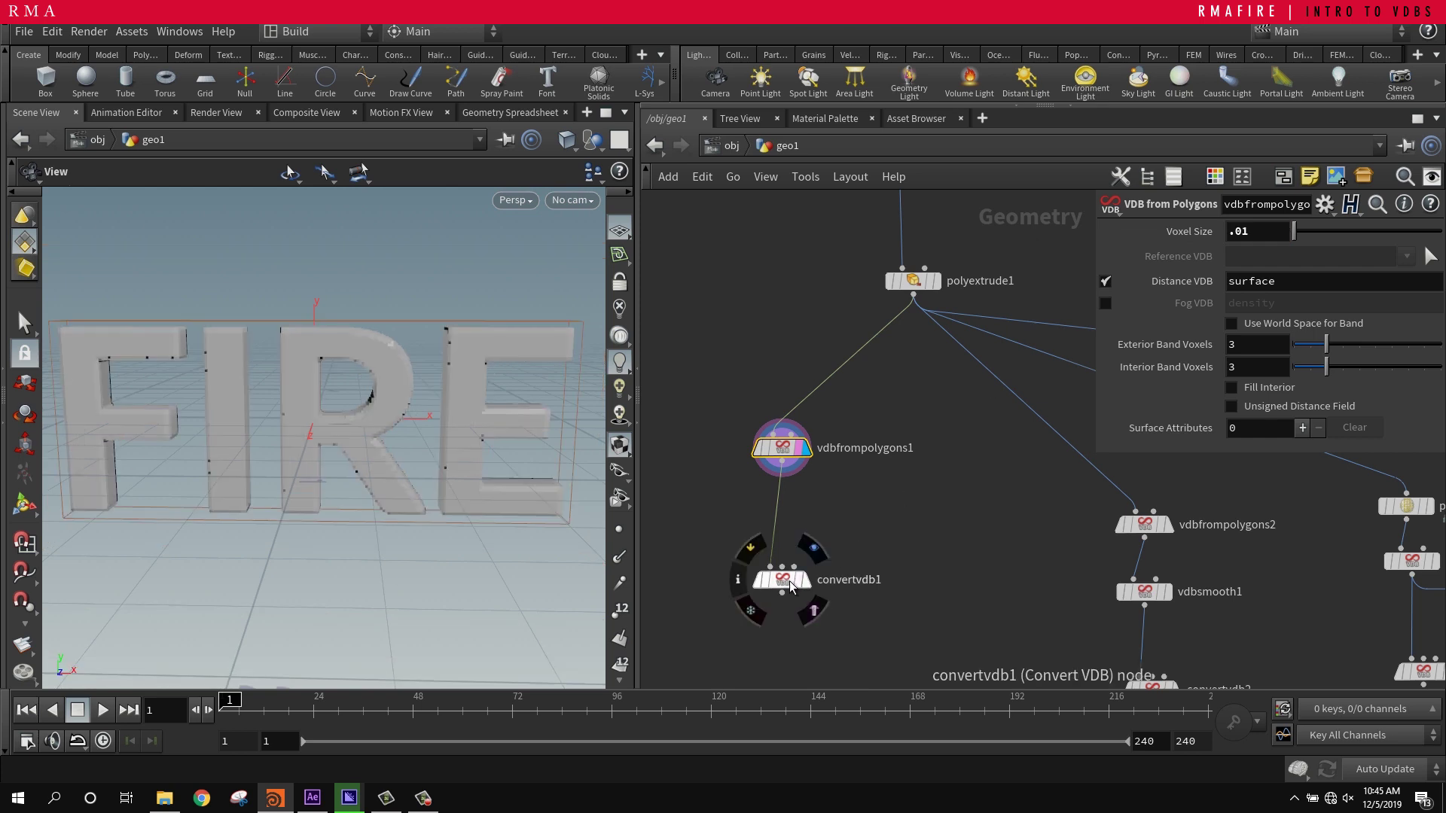
- Move convertvdb1 up to just below vdbfrompolygons1 and display its result
{"action": "left_click_drag", "start_coordinate": [789, 581], "coordinate": [799, 534]}
{"action": "left_click_drag", "start_coordinate": [866, 498], "coordinate": [748, 570]}
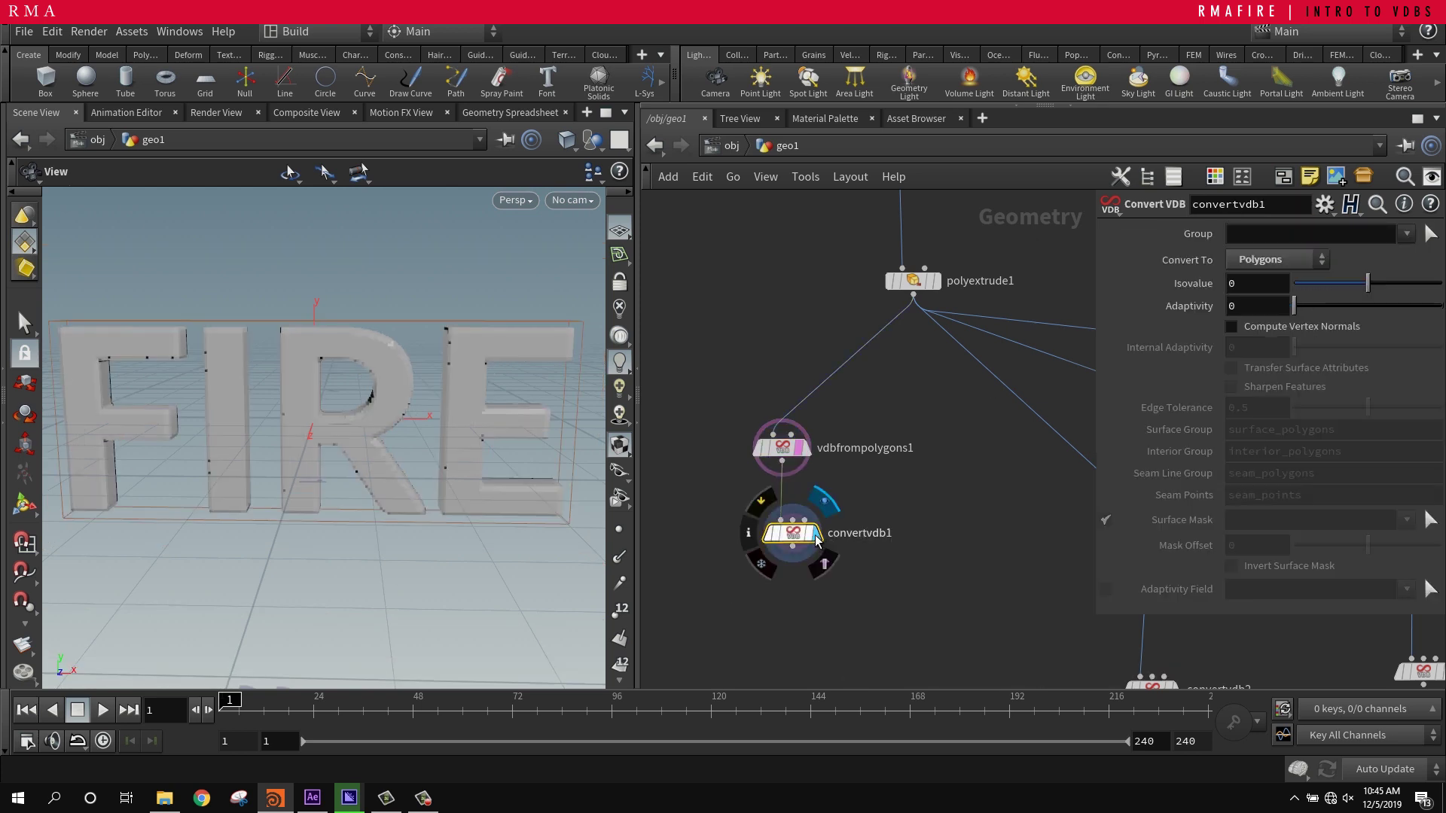
{"action": "left_click", "coordinate": [815, 533]}
- Revert convertvdb1's conversion type to the default, Volume, and inspect the letters up close
{"action": "right_click", "coordinate": [1197, 260]}
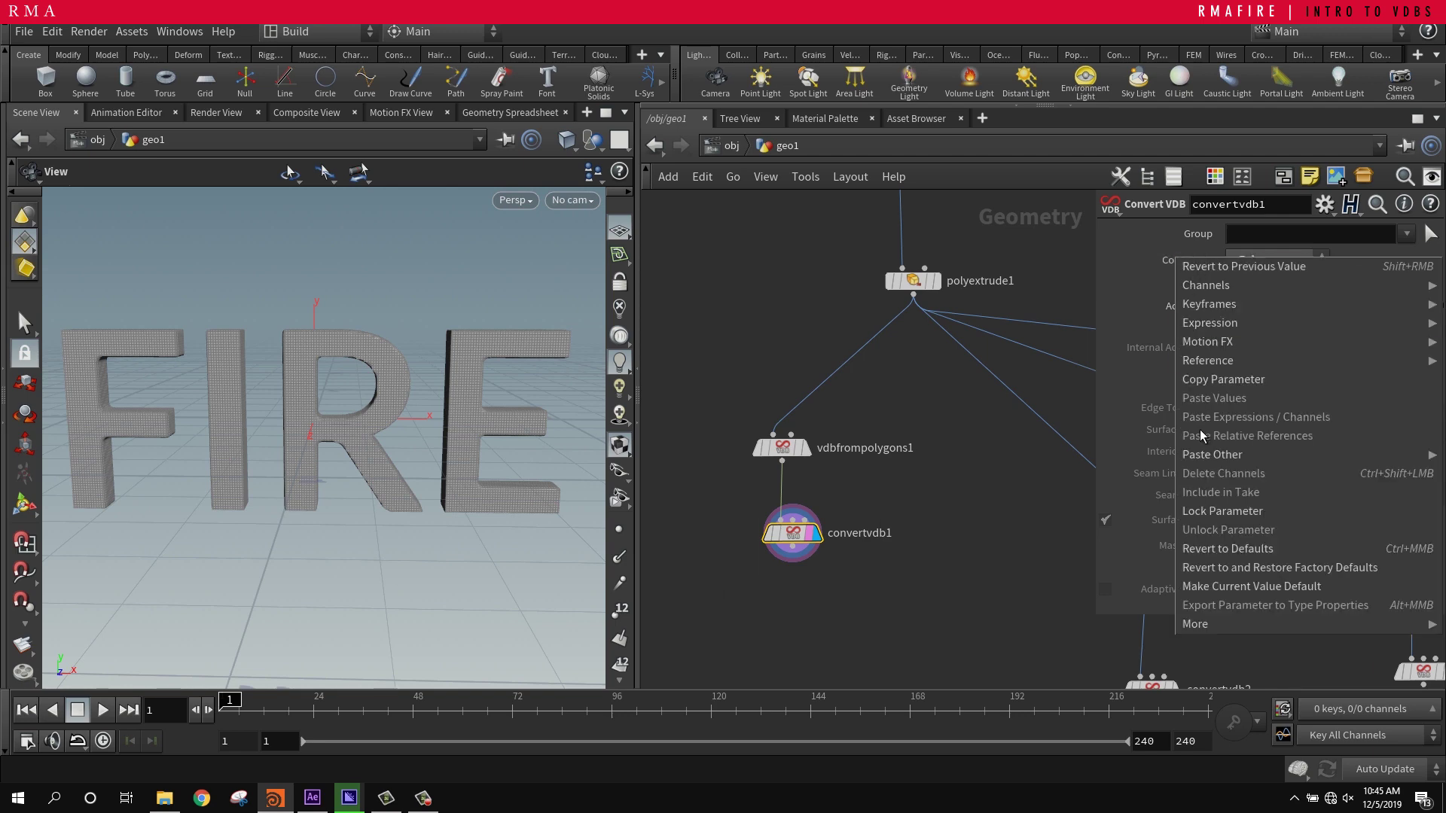
{"action": "left_click", "coordinate": [1201, 551]}
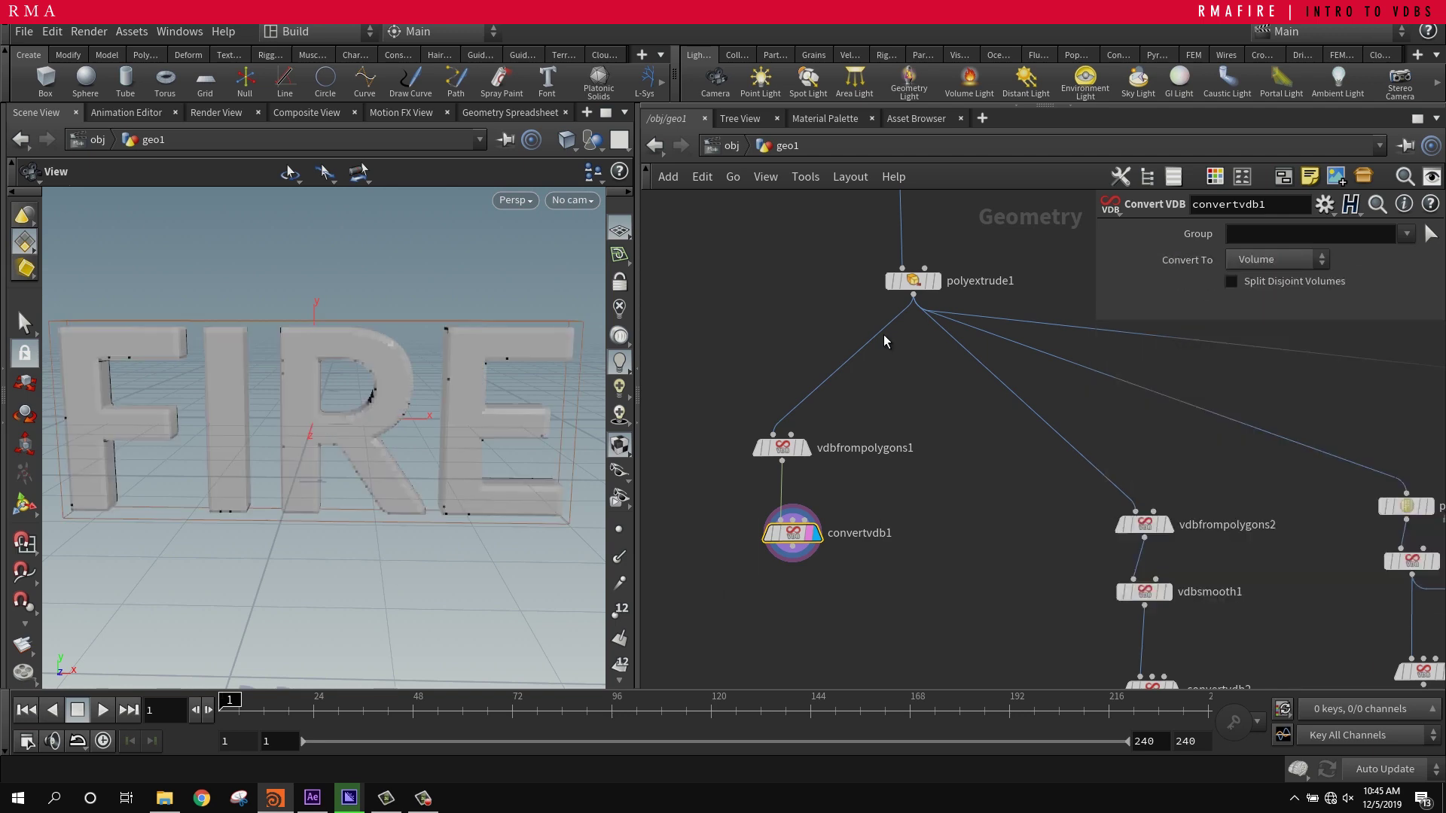
{"action": "left_click_drag", "start_coordinate": [436, 381], "coordinate": [370, 416]}
{"action": "right_click_drag", "start_coordinate": [370, 415], "coordinate": [558, 343]}
{"action": "left_click_drag", "start_coordinate": [424, 344], "coordinate": [482, 312]}
- Set convertvdb1 to convert the VDB to Polygons
{"action": "left_click", "coordinate": [1289, 263]}
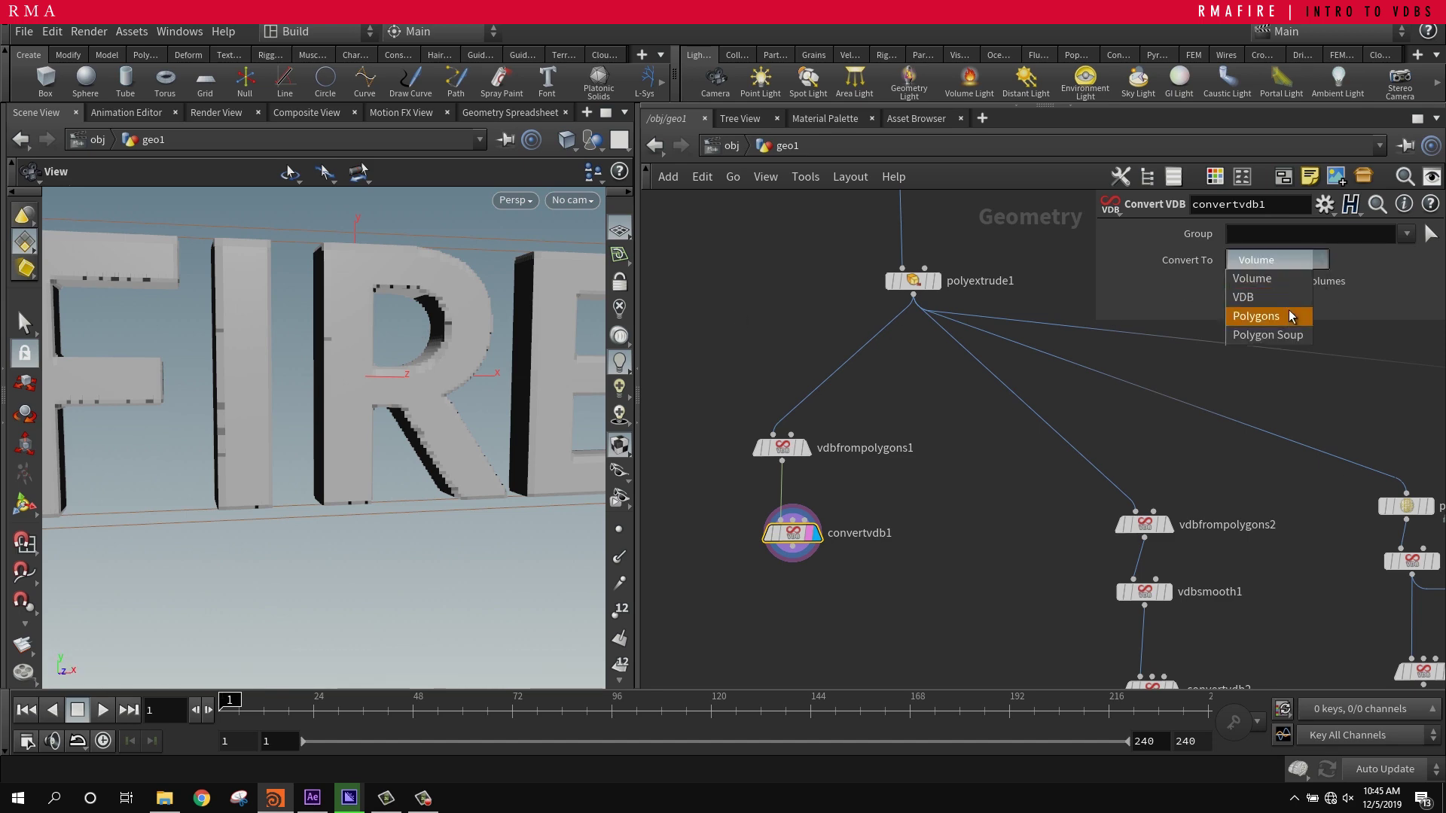
{"action": "left_click", "coordinate": [1289, 316]}
- Examine the converted polygon mesh on the letter surfaces and curved edges from several angles
{"action": "left_click_drag", "start_coordinate": [493, 420], "coordinate": [522, 329]}
{"action": "scroll", "coordinate": [455, 360], "scroll_direction": "up", "scroll_amount": 5}
{"action": "left_click_drag", "start_coordinate": [455, 360], "coordinate": [458, 398]}
{"action": "right_click_drag", "start_coordinate": [459, 397], "coordinate": [374, 452]}
{"action": "left_click_drag", "start_coordinate": [374, 451], "coordinate": [436, 353]}
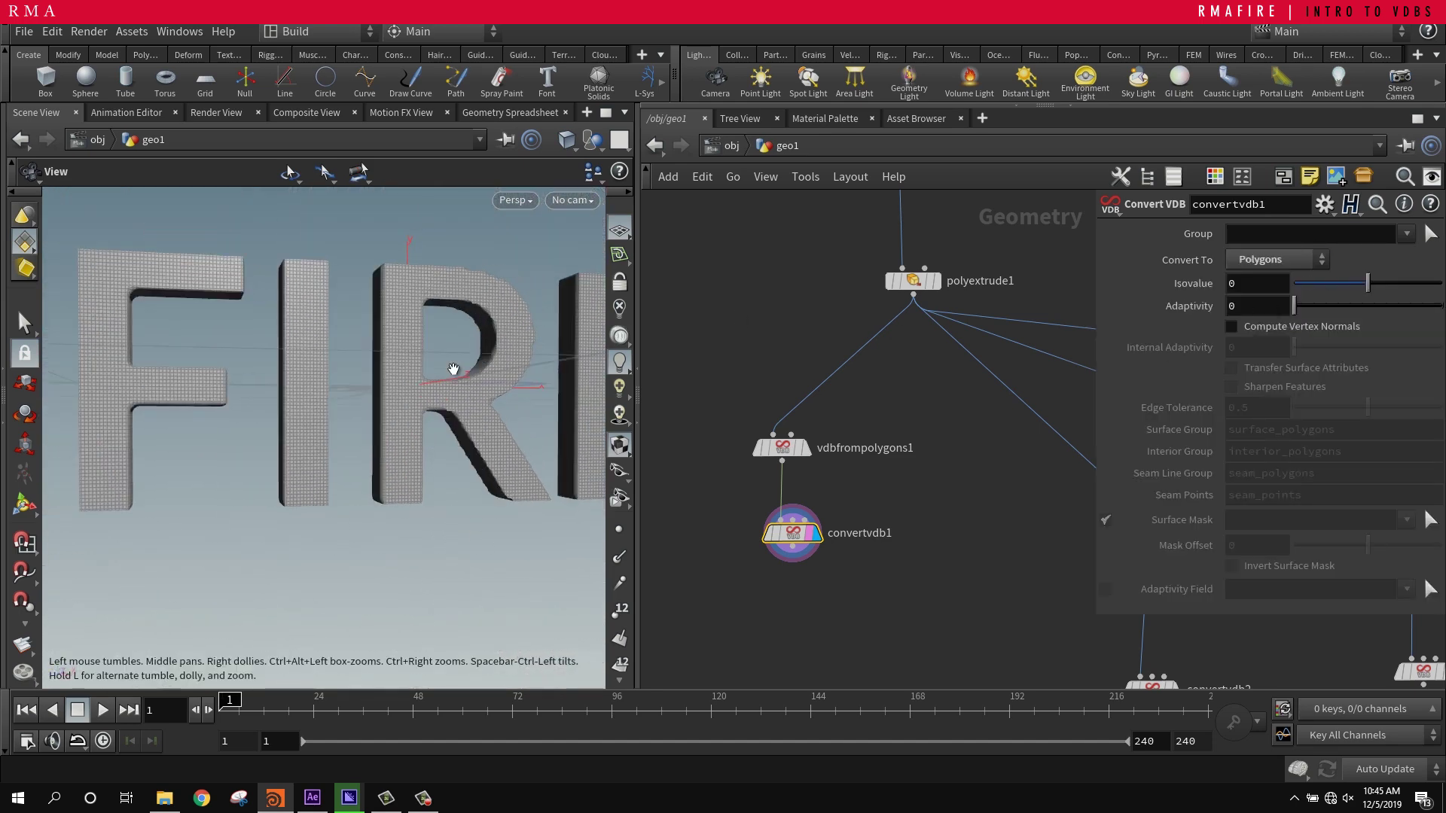
{"action": "right_click_drag", "start_coordinate": [437, 353], "coordinate": [595, 265]}
{"action": "left_click_drag", "start_coordinate": [595, 265], "coordinate": [393, 366]}
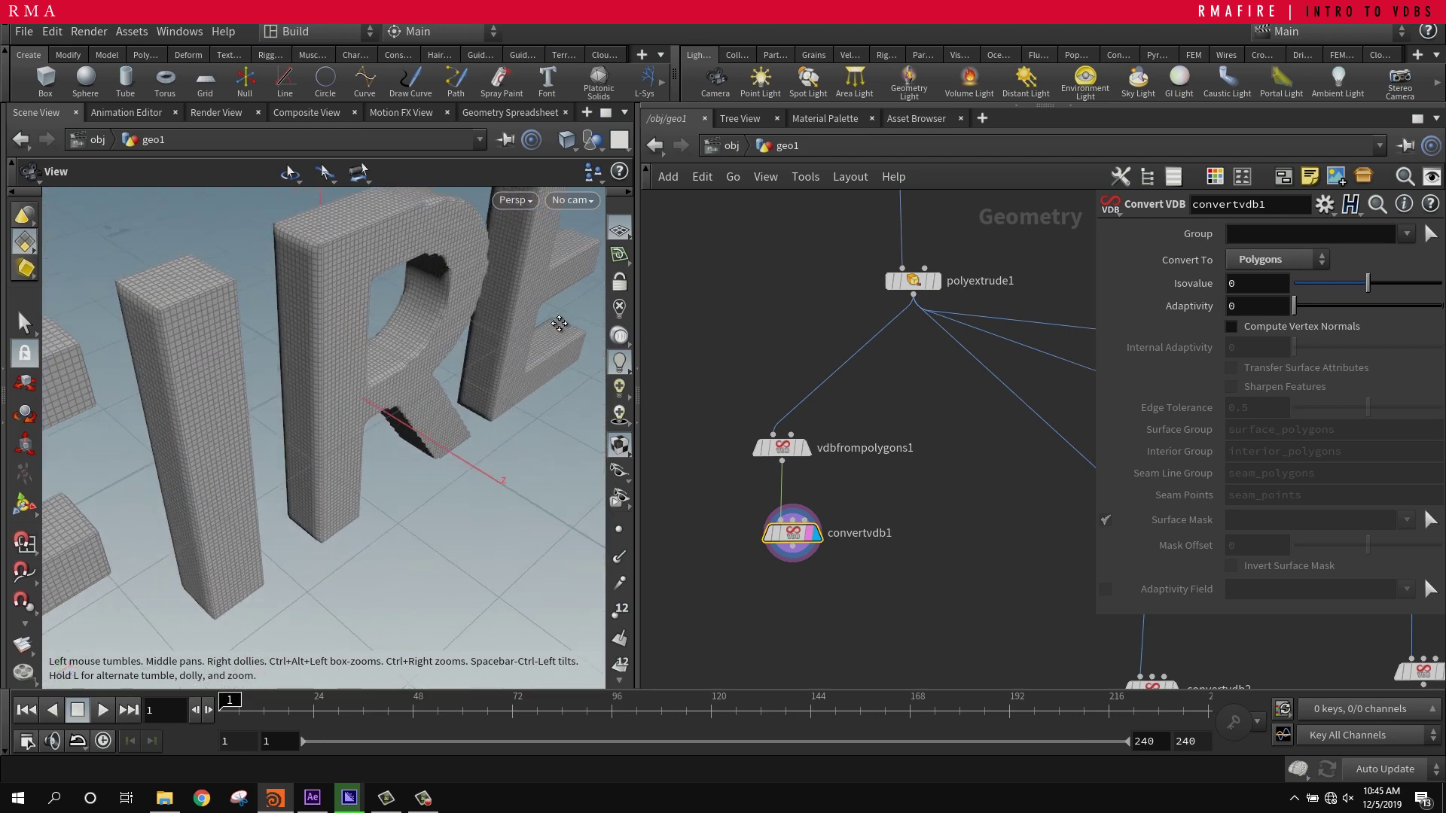
{"action": "left_click_drag", "start_coordinate": [559, 324], "coordinate": [266, 372]}
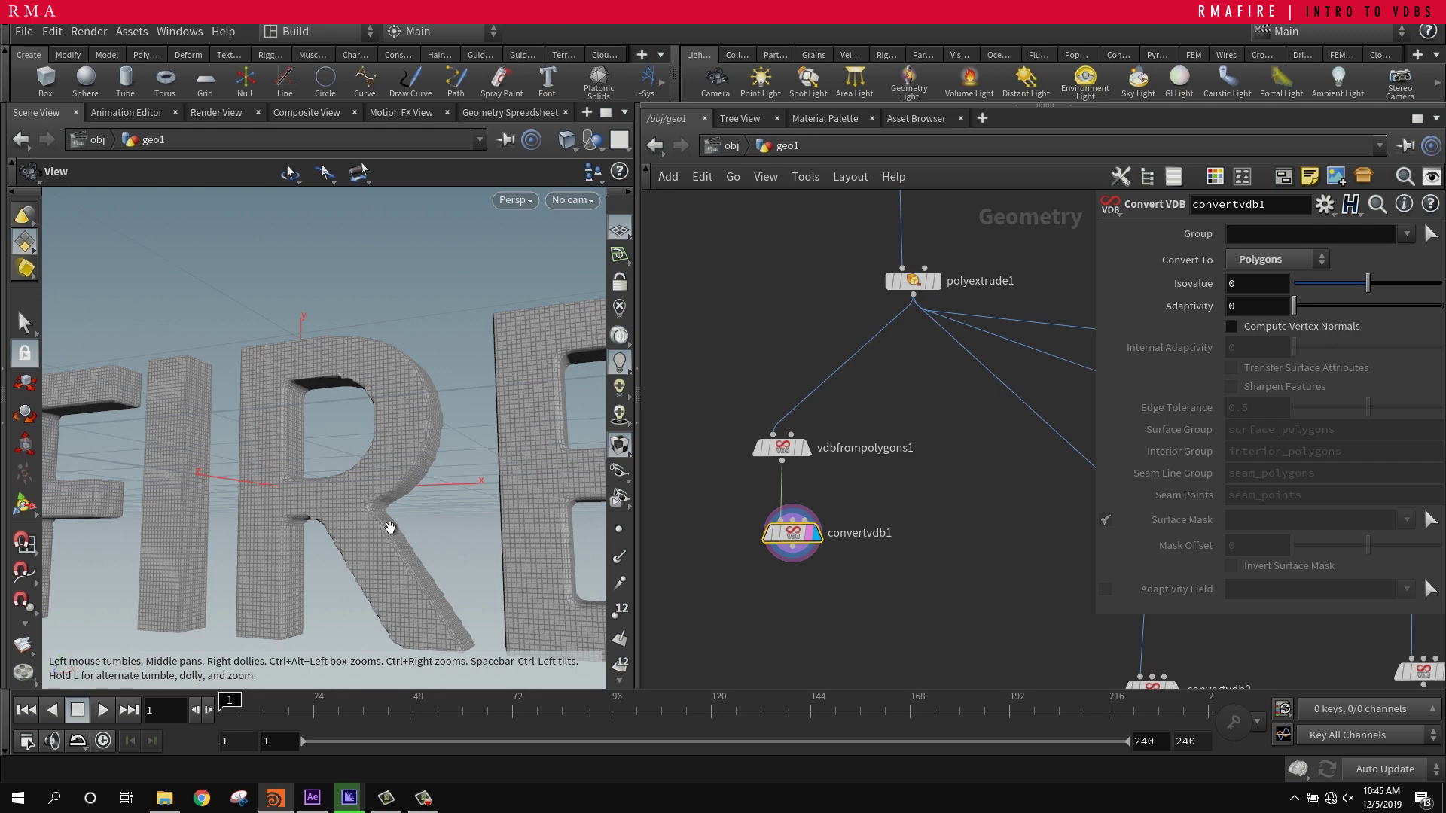
{"action": "right_click_drag", "start_coordinate": [425, 463], "coordinate": [461, 445]}
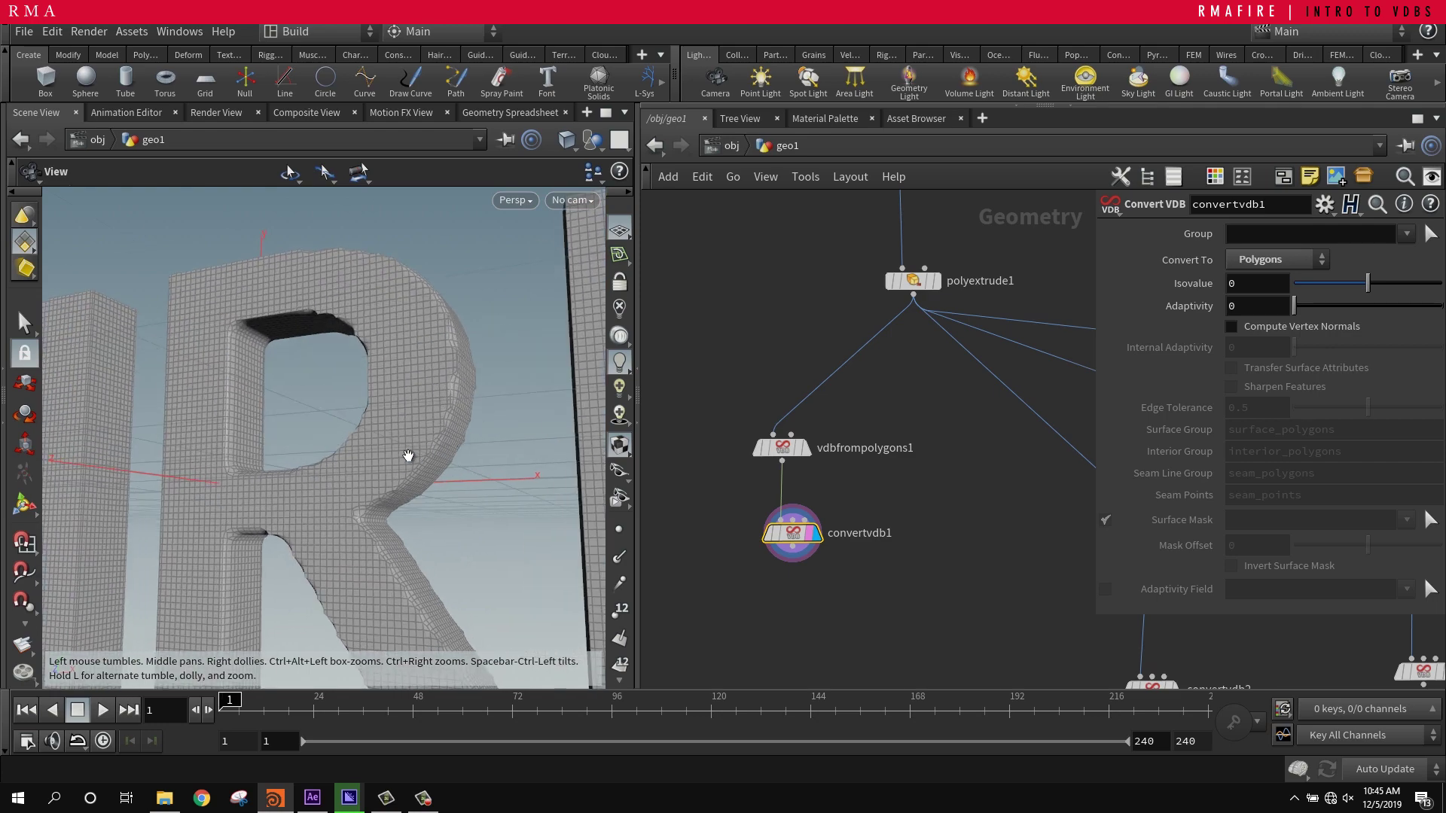
{"action": "left_click_drag", "start_coordinate": [418, 455], "coordinate": [520, 485]}
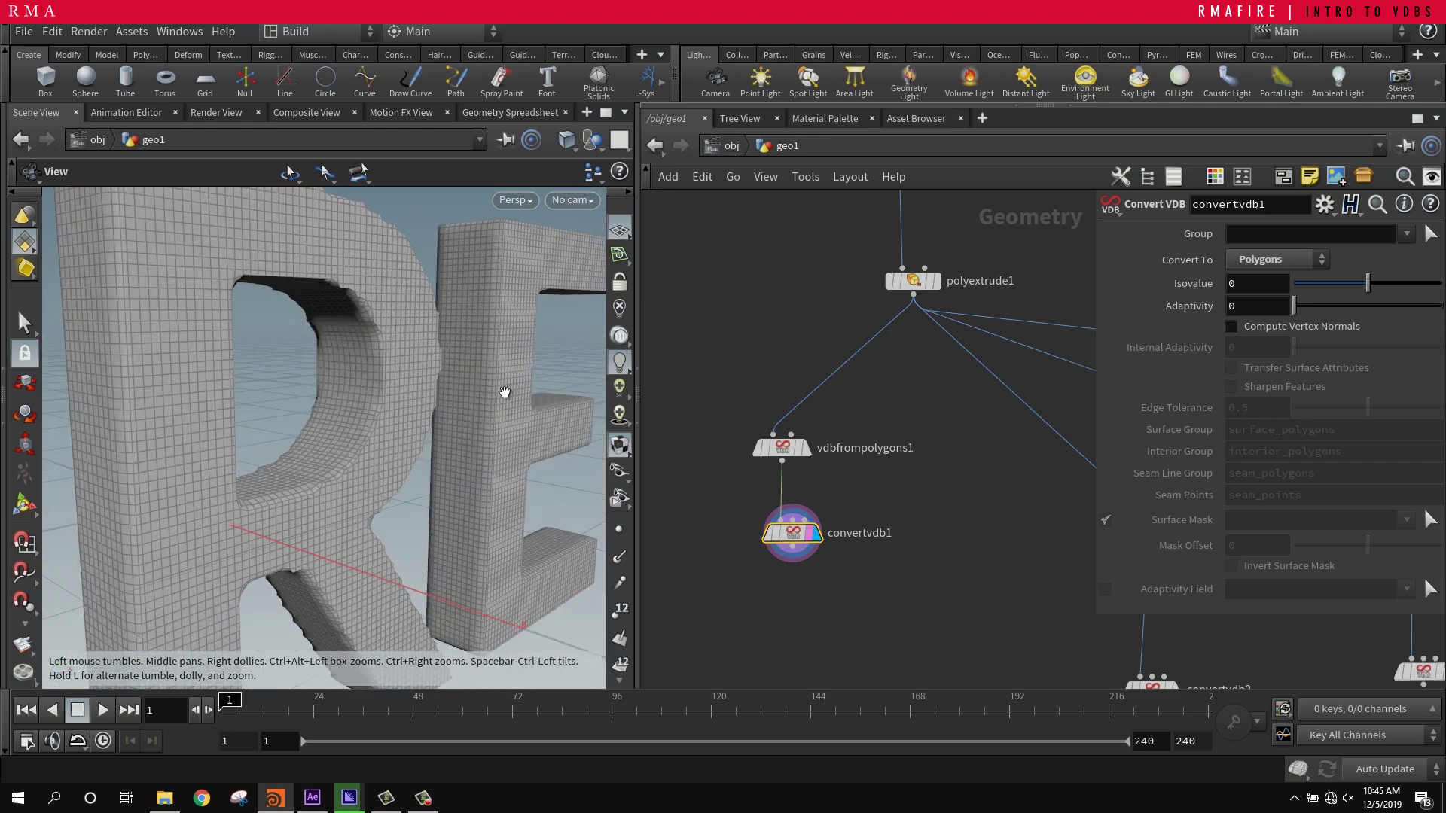
- Examine the even polygon division on the R's inner curve, the I's corners, the F's inner corner and the front of the word
{"action": "middle_click_drag", "start_coordinate": [507, 394], "coordinate": [494, 463]}
{"action": "right_click_drag", "start_coordinate": [284, 388], "coordinate": [342, 392]}
{"action": "middle_click_drag", "start_coordinate": [343, 392], "coordinate": [354, 406]}
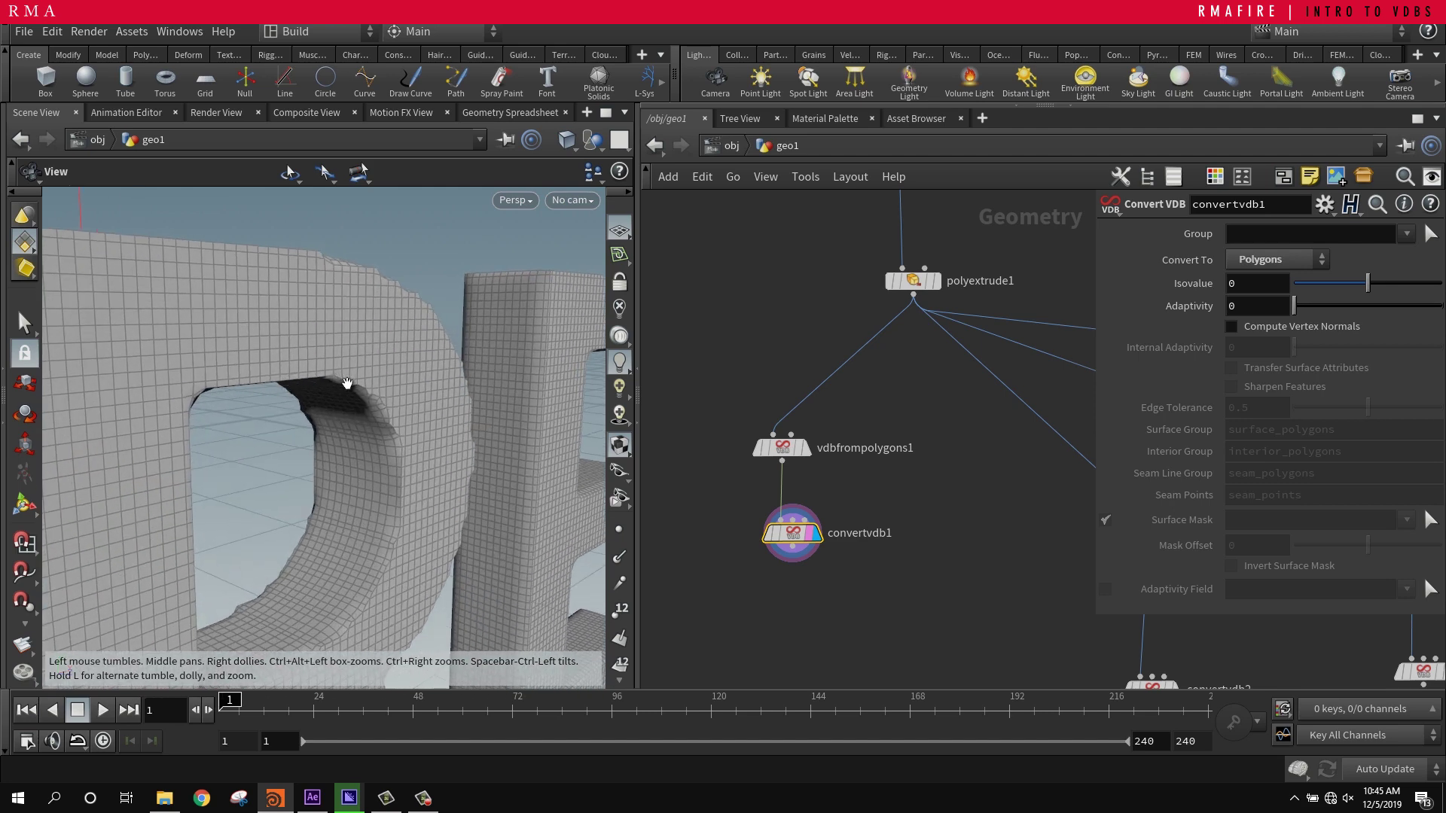
{"action": "right_click_drag", "start_coordinate": [455, 353], "coordinate": [293, 449]}
{"action": "left_click_drag", "start_coordinate": [294, 449], "coordinate": [200, 410]}
{"action": "right_click_drag", "start_coordinate": [201, 410], "coordinate": [262, 363]}
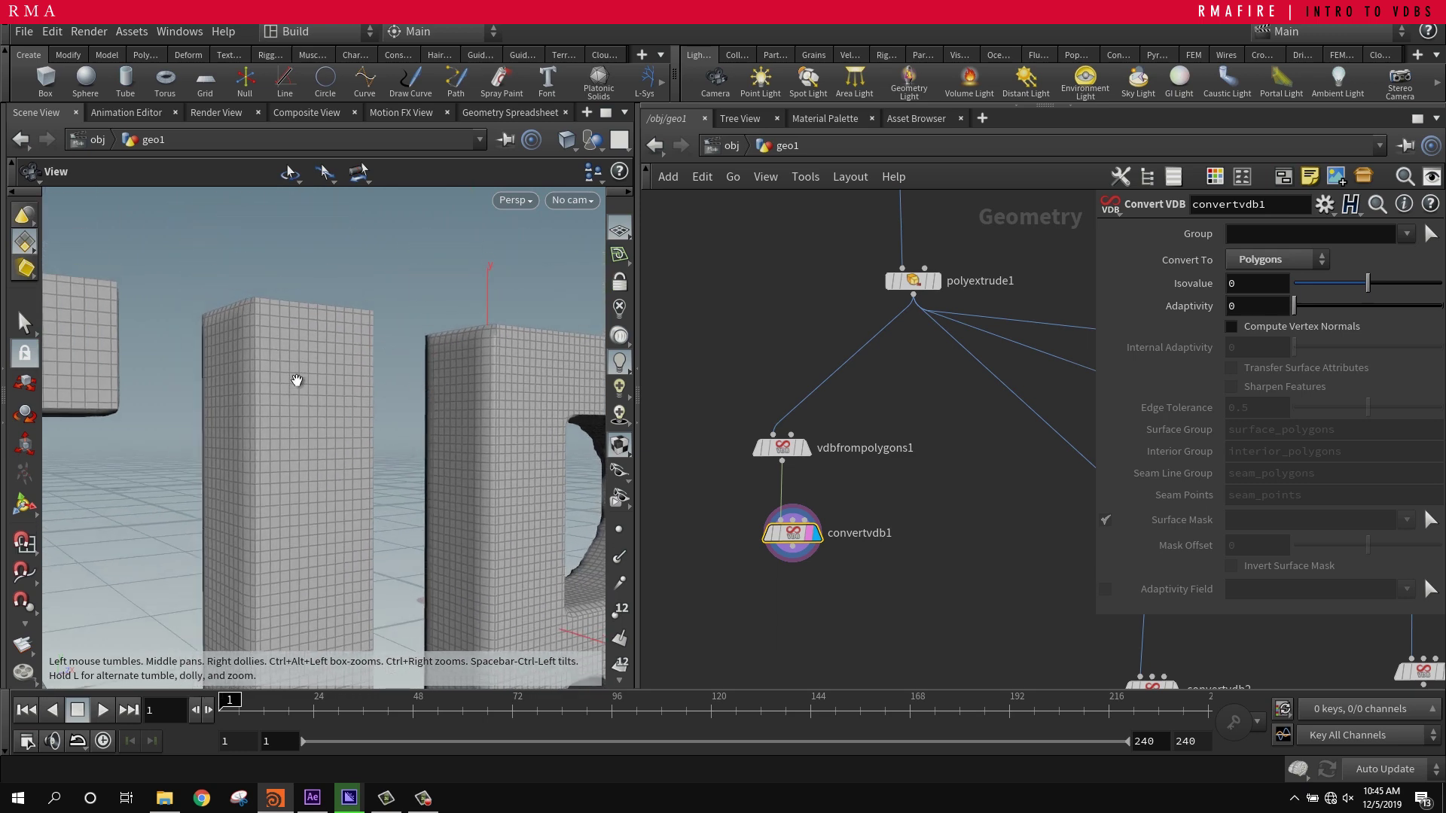
{"action": "left_click_drag", "start_coordinate": [325, 356], "coordinate": [336, 403]}
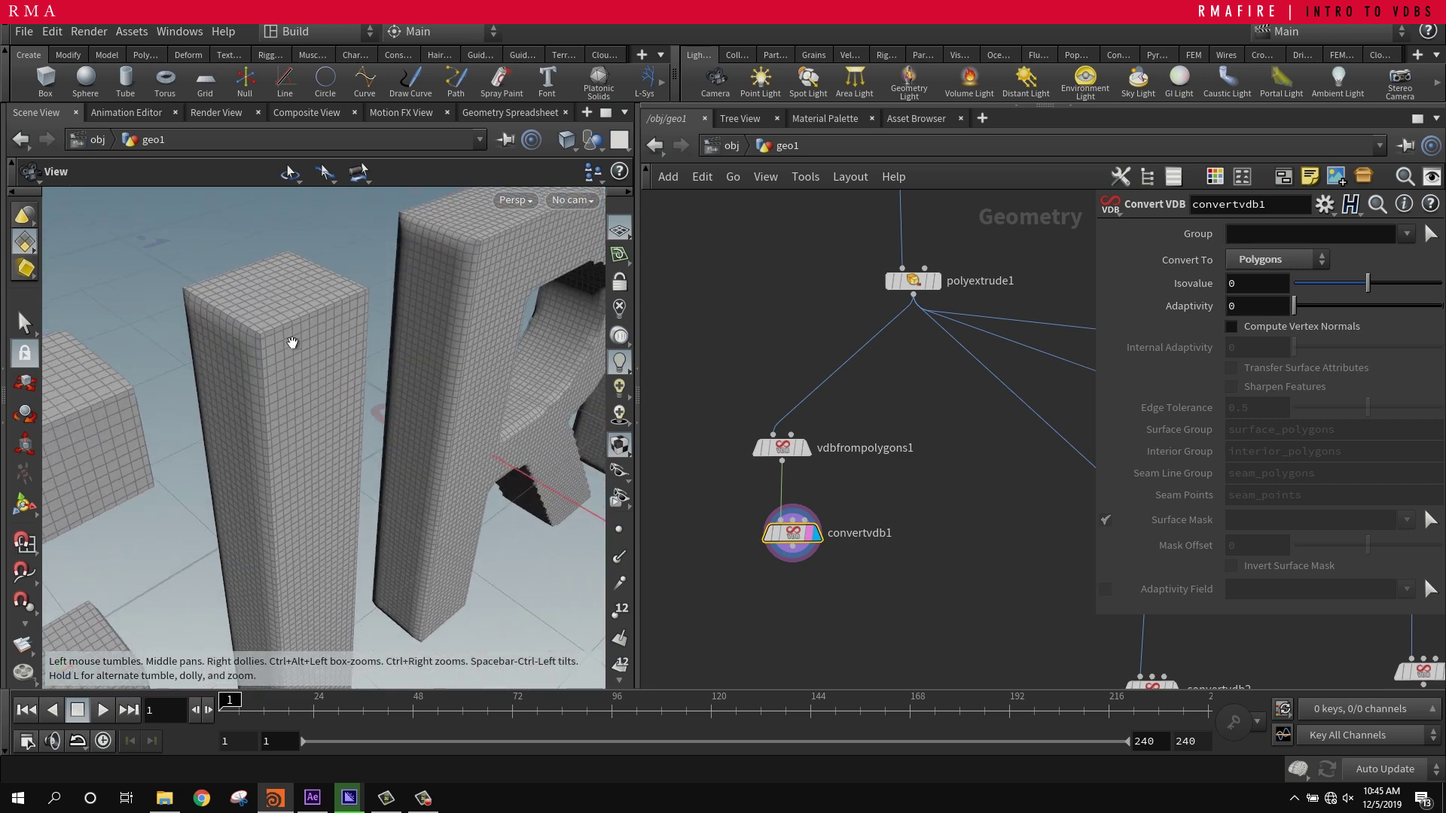
{"action": "right_click_drag", "start_coordinate": [293, 343], "coordinate": [415, 345]}
{"action": "left_click_drag", "start_coordinate": [415, 343], "coordinate": [412, 322]}
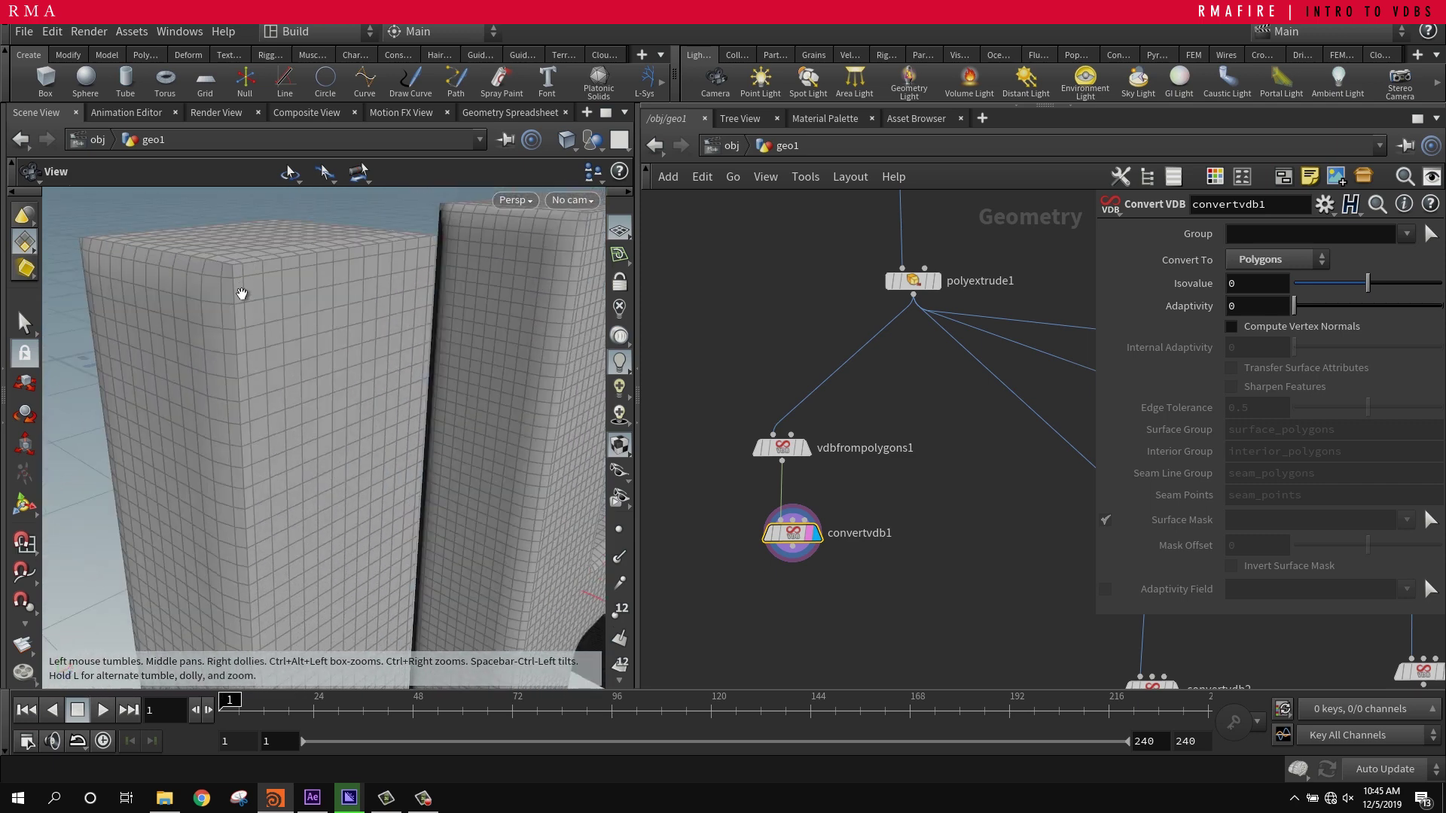
{"action": "left_click_drag", "start_coordinate": [255, 434], "coordinate": [451, 288]}
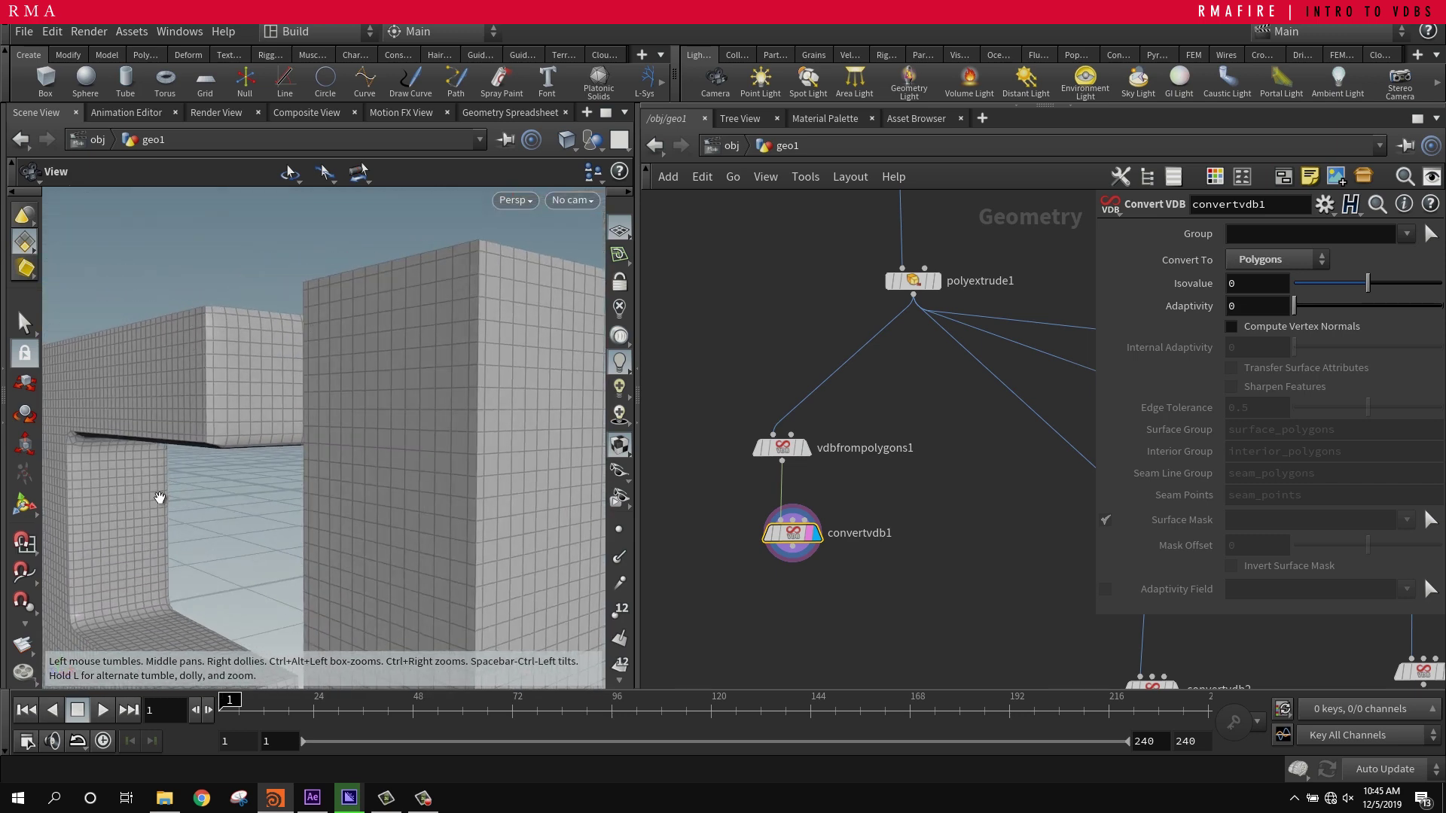
{"action": "left_click_drag", "start_coordinate": [117, 419], "coordinate": [188, 465]}
{"action": "middle_click_drag", "start_coordinate": [58, 439], "coordinate": [234, 432]}
{"action": "right_click_drag", "start_coordinate": [233, 433], "coordinate": [333, 404]}
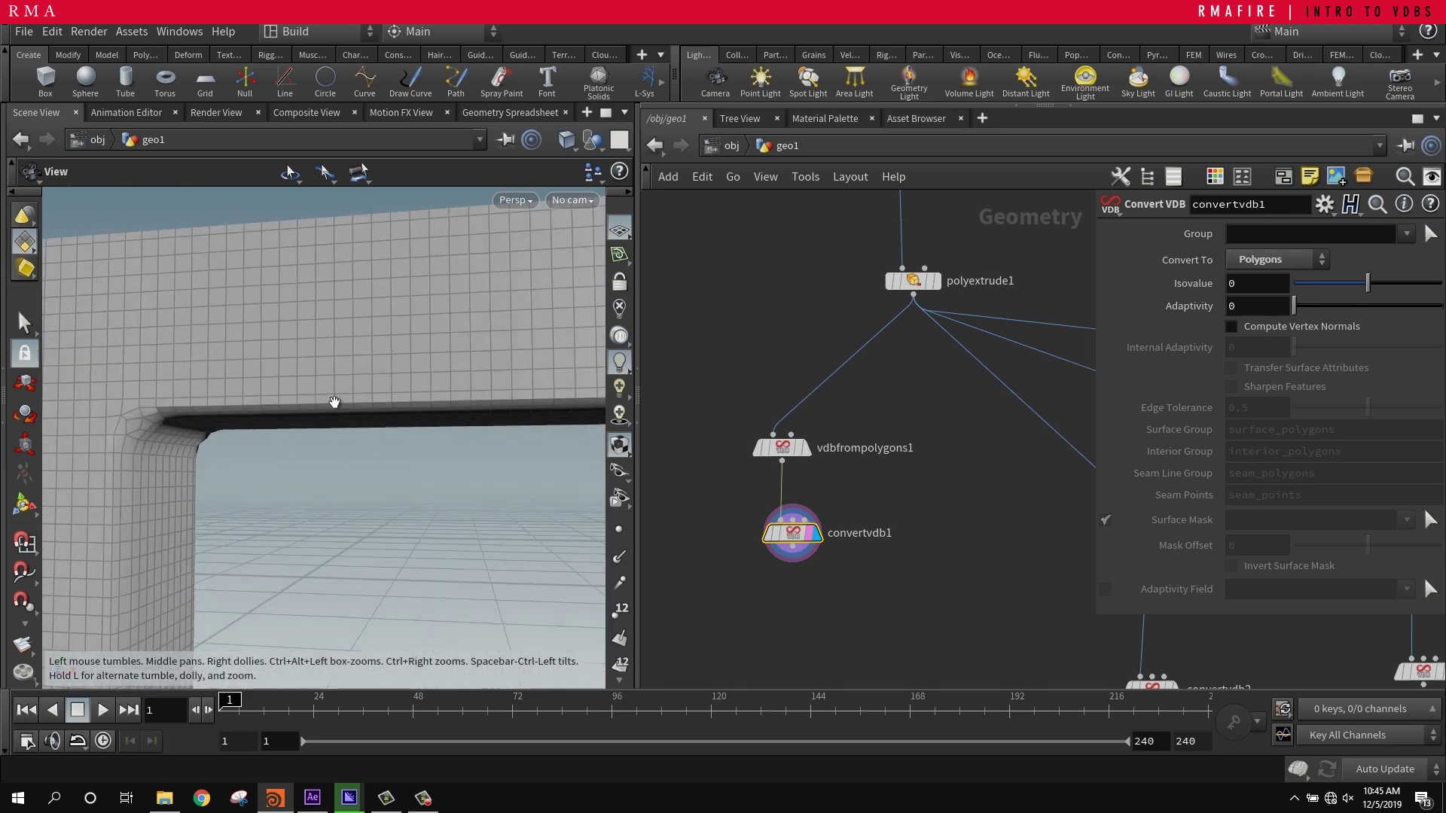
{"action": "left_click_drag", "start_coordinate": [333, 404], "coordinate": [256, 432]}
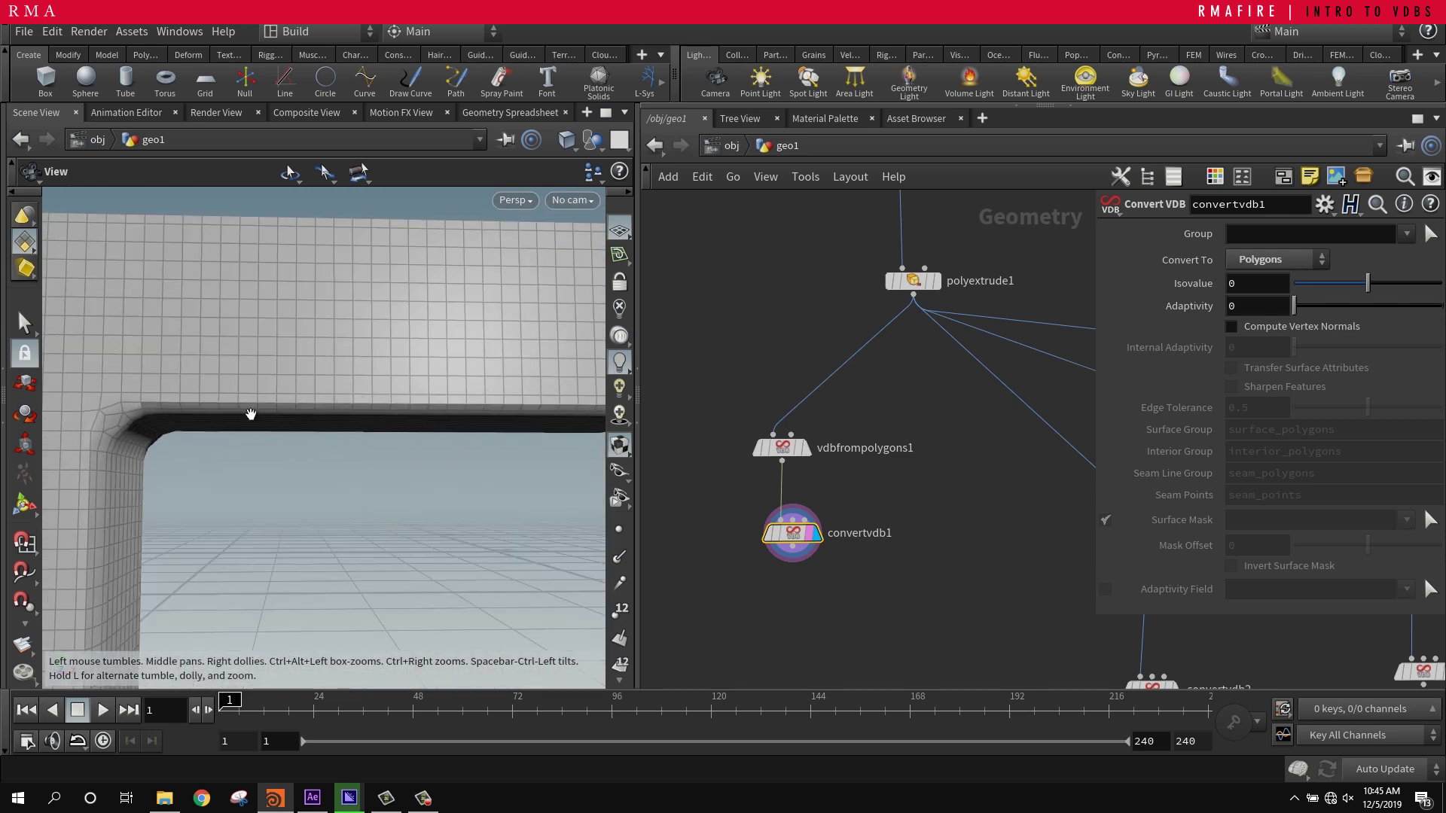
{"action": "right_click_drag", "start_coordinate": [272, 407], "coordinate": [258, 614]}
{"action": "middle_click_drag", "start_coordinate": [546, 503], "coordinate": [281, 420]}
{"action": "left_click_drag", "start_coordinate": [281, 420], "coordinate": [281, 449]}
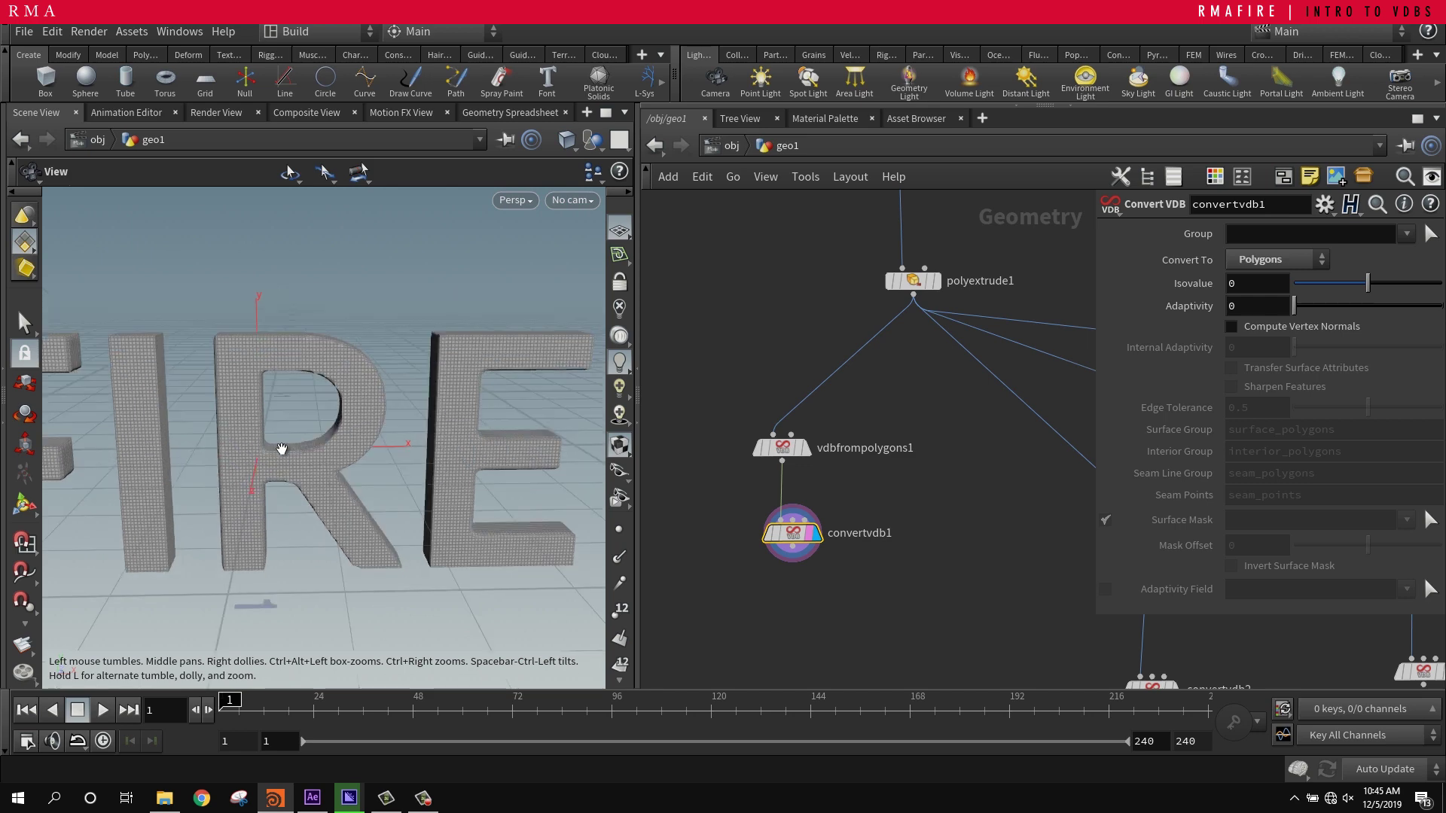
{"action": "right_click_drag", "start_coordinate": [282, 449], "coordinate": [404, 394]}
{"action": "left_click_drag", "start_coordinate": [404, 394], "coordinate": [437, 399]}
- Display vdbfrompolygons2, nudge it slightly upward in the network and inspect its unsmoothed VDB letters
{"action": "scroll", "coordinate": [1011, 525], "scroll_direction": "down", "scroll_amount": 2}
{"action": "middle_click_drag", "start_coordinate": [1036, 559], "coordinate": [894, 430]}
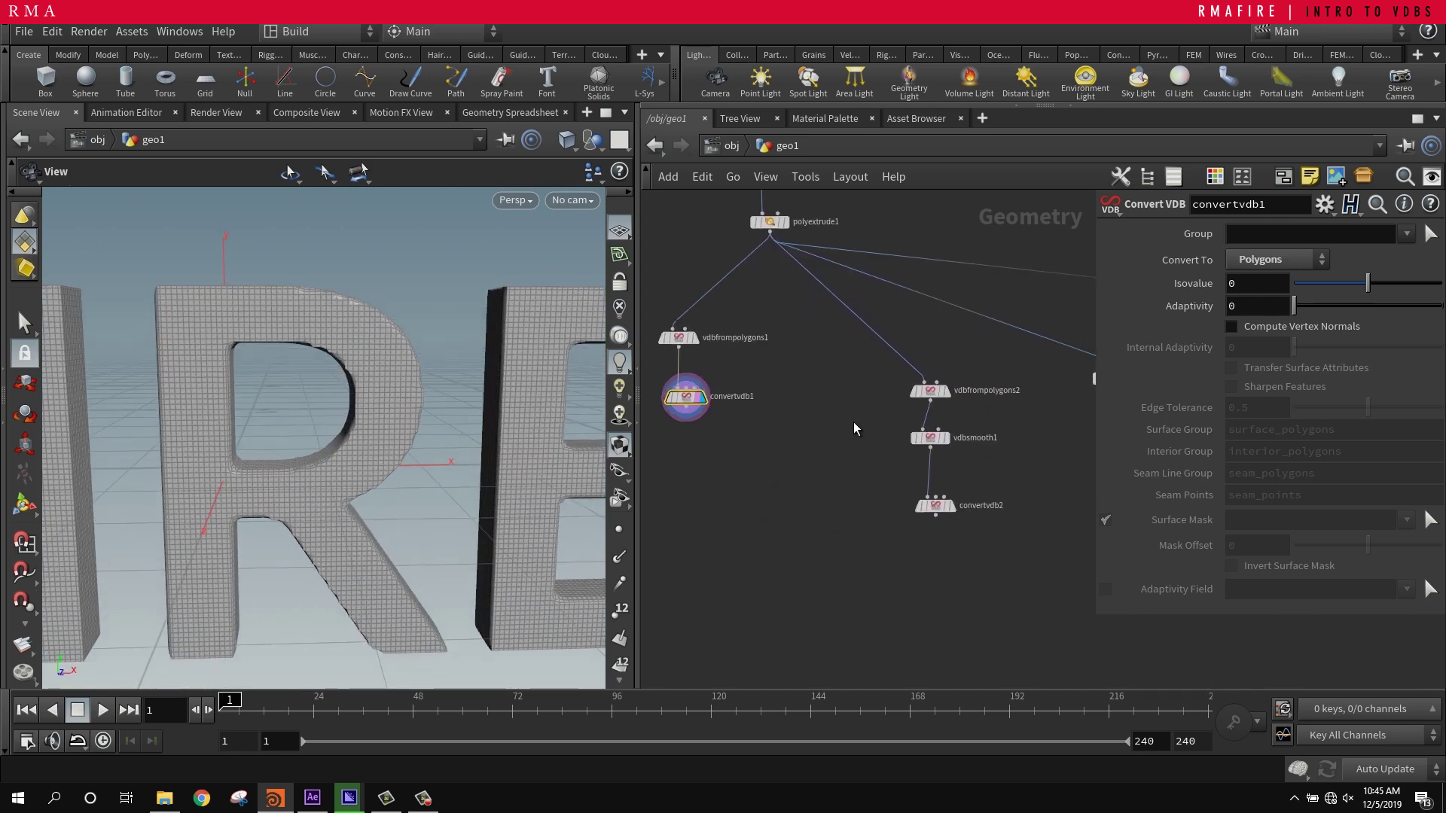
{"action": "scroll", "coordinate": [889, 426], "scroll_direction": "up", "scroll_amount": 2}
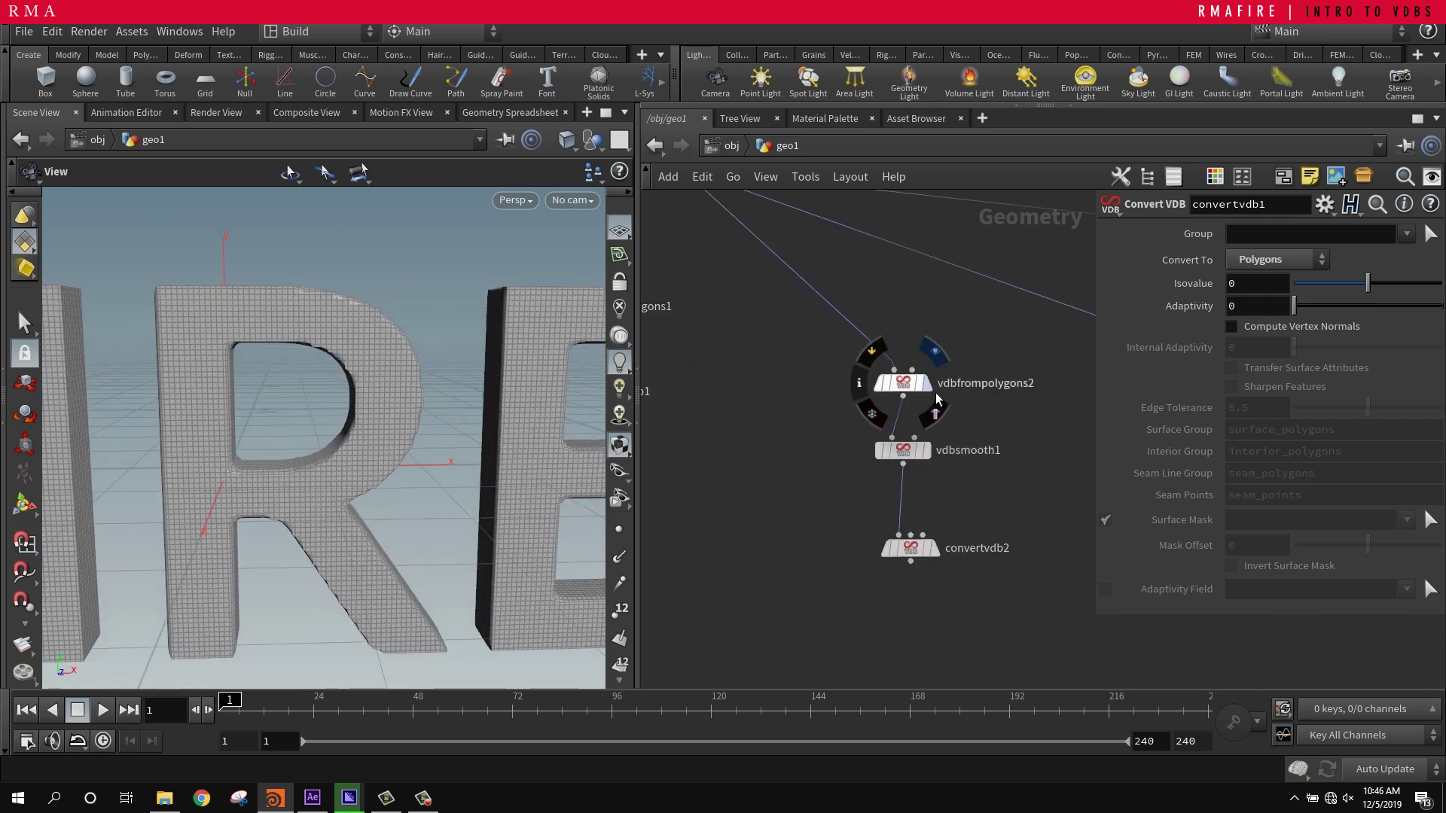
{"action": "left_click", "coordinate": [934, 350]}
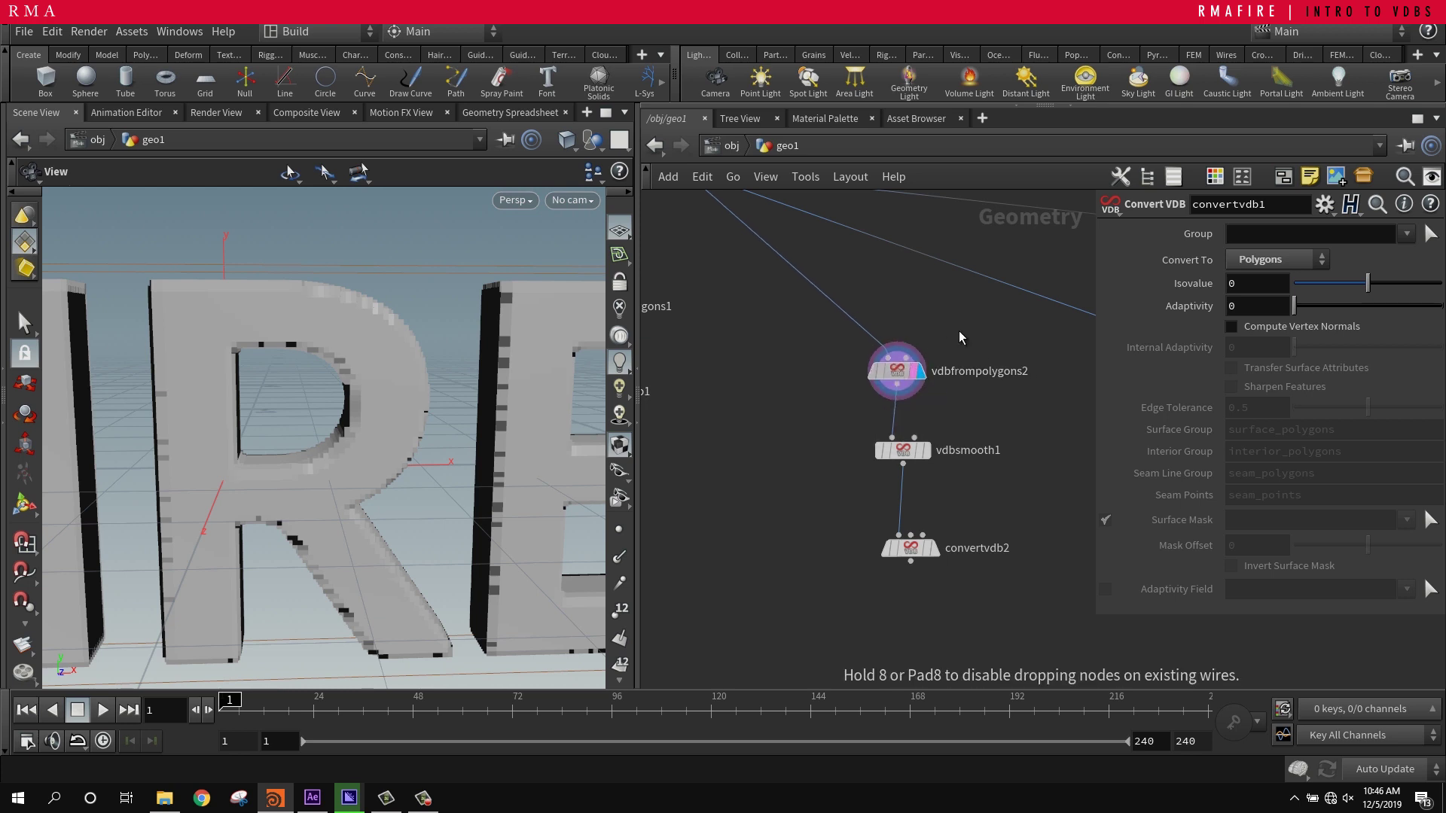
{"action": "left_click_drag", "start_coordinate": [903, 385], "coordinate": [897, 368]}
{"action": "right_click_drag", "start_coordinate": [307, 419], "coordinate": [267, 488]}
{"action": "left_click_drag", "start_coordinate": [310, 452], "coordinate": [263, 447]}
{"action": "right_click_drag", "start_coordinate": [263, 447], "coordinate": [594, 429]}
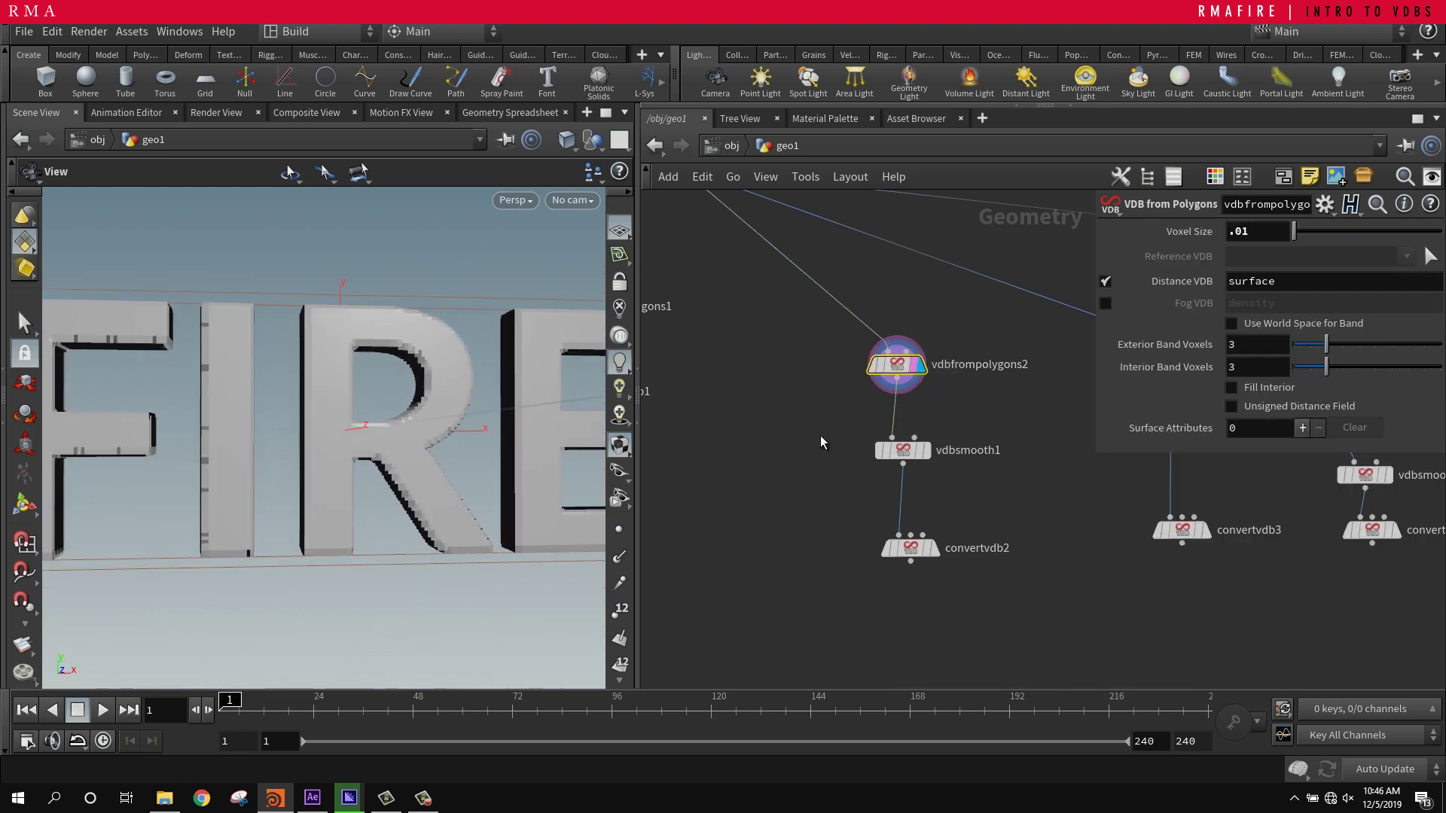
- Select vdbsmooth1 and preview its smoothed VDB, followed by displaying the polygon result of convertvdb2
{"action": "left_click_drag", "start_coordinate": [856, 427], "coordinate": [1001, 488]}
{"action": "left_click", "coordinate": [924, 452]}
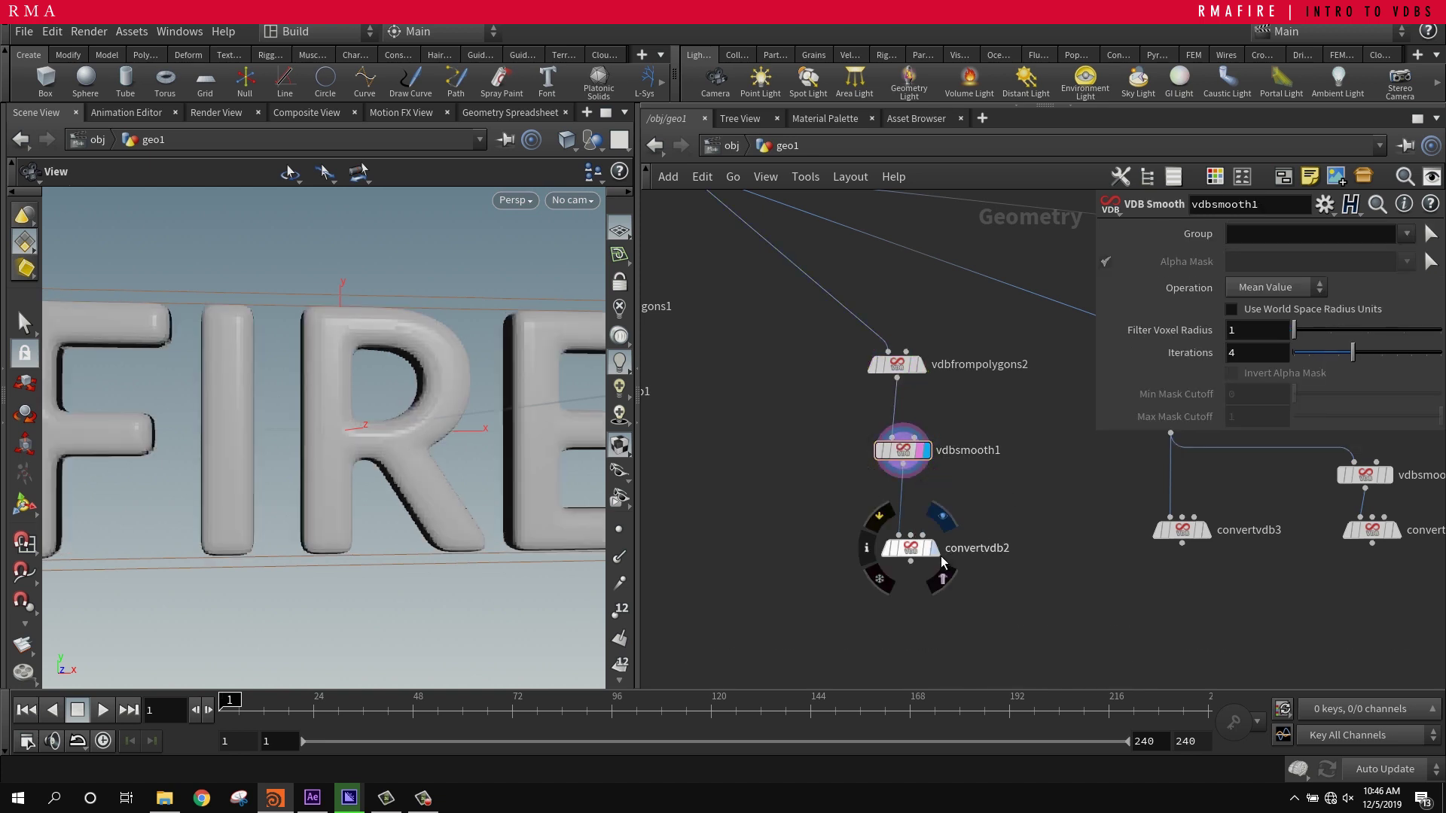
{"action": "left_click", "coordinate": [934, 548]}
{"action": "scroll", "coordinate": [452, 437], "scroll_direction": "down", "scroll_amount": 2}
{"action": "left_click_drag", "start_coordinate": [392, 454], "coordinate": [400, 452]}
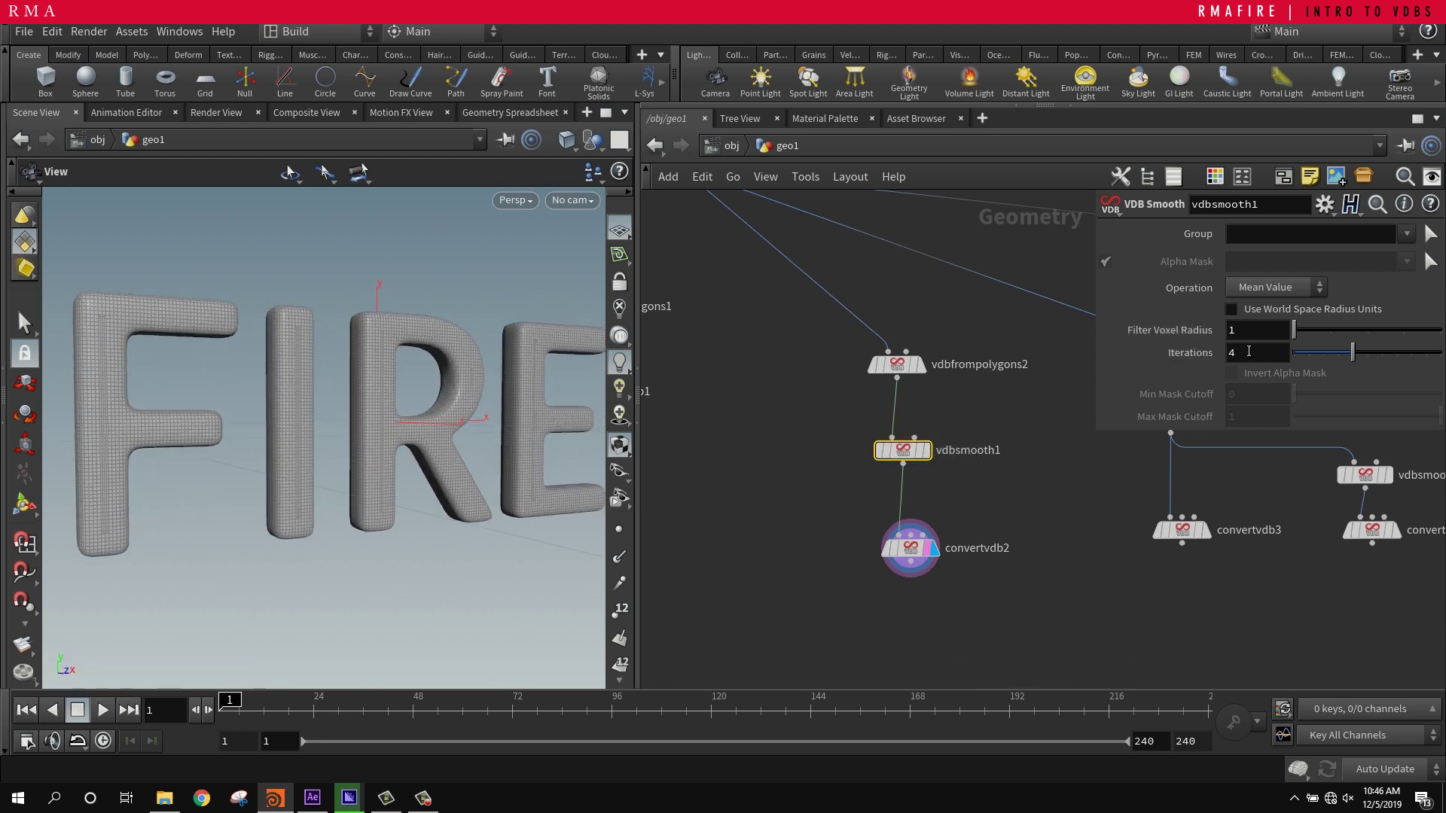
- Experiment with vdbsmooth1's smoothing strength, leaving Filter Voxel Radius at 2 and Iterations at 1
{"action": "left_click_drag", "start_coordinate": [1354, 354], "coordinate": [1442, 339]}
{"action": "left_click_drag", "start_coordinate": [1352, 354], "coordinate": [1319, 365]}
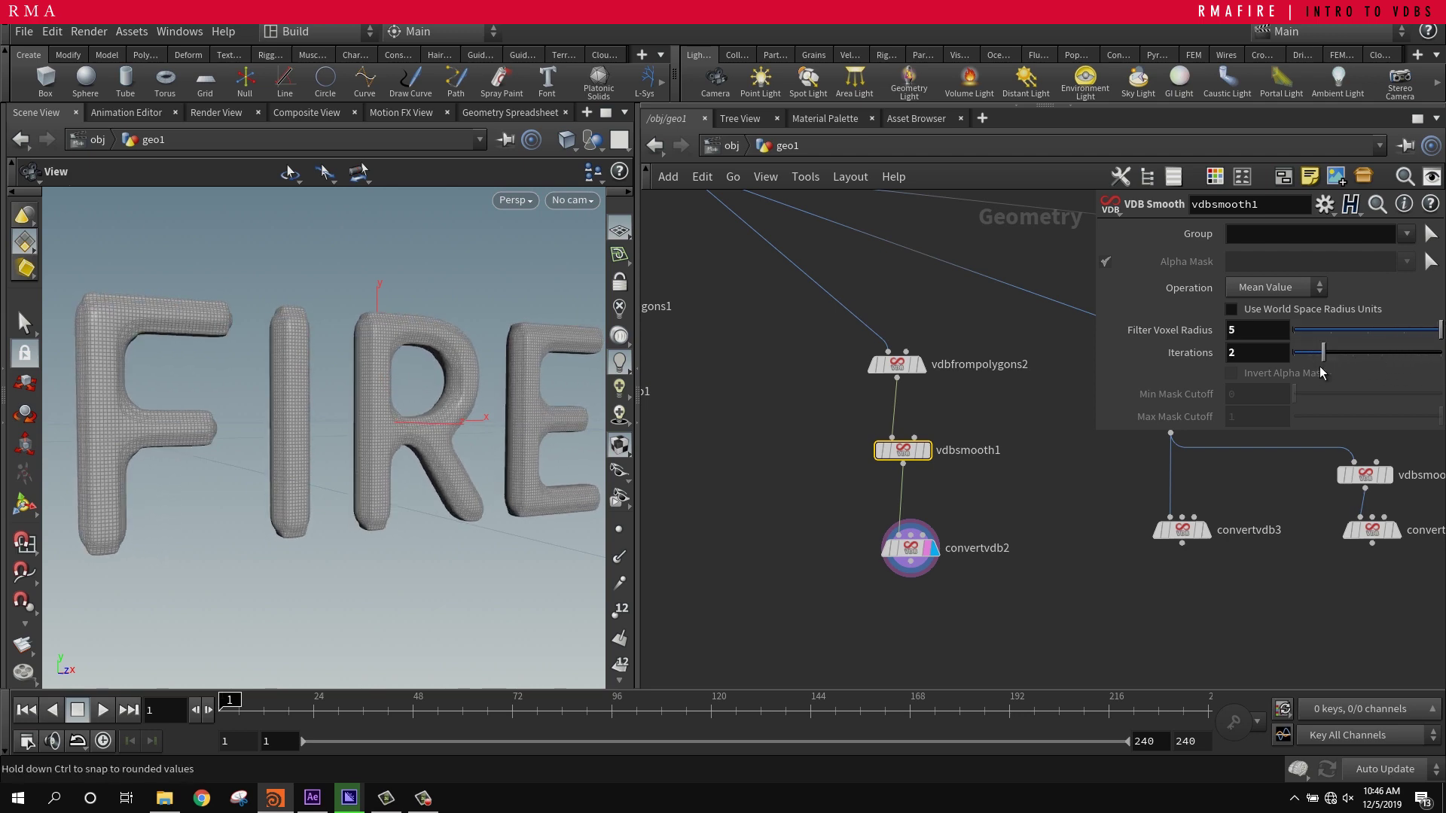
{"action": "left_click", "coordinate": [1367, 329]}
{"action": "left_click_drag", "start_coordinate": [1342, 358], "coordinate": [1311, 359]}
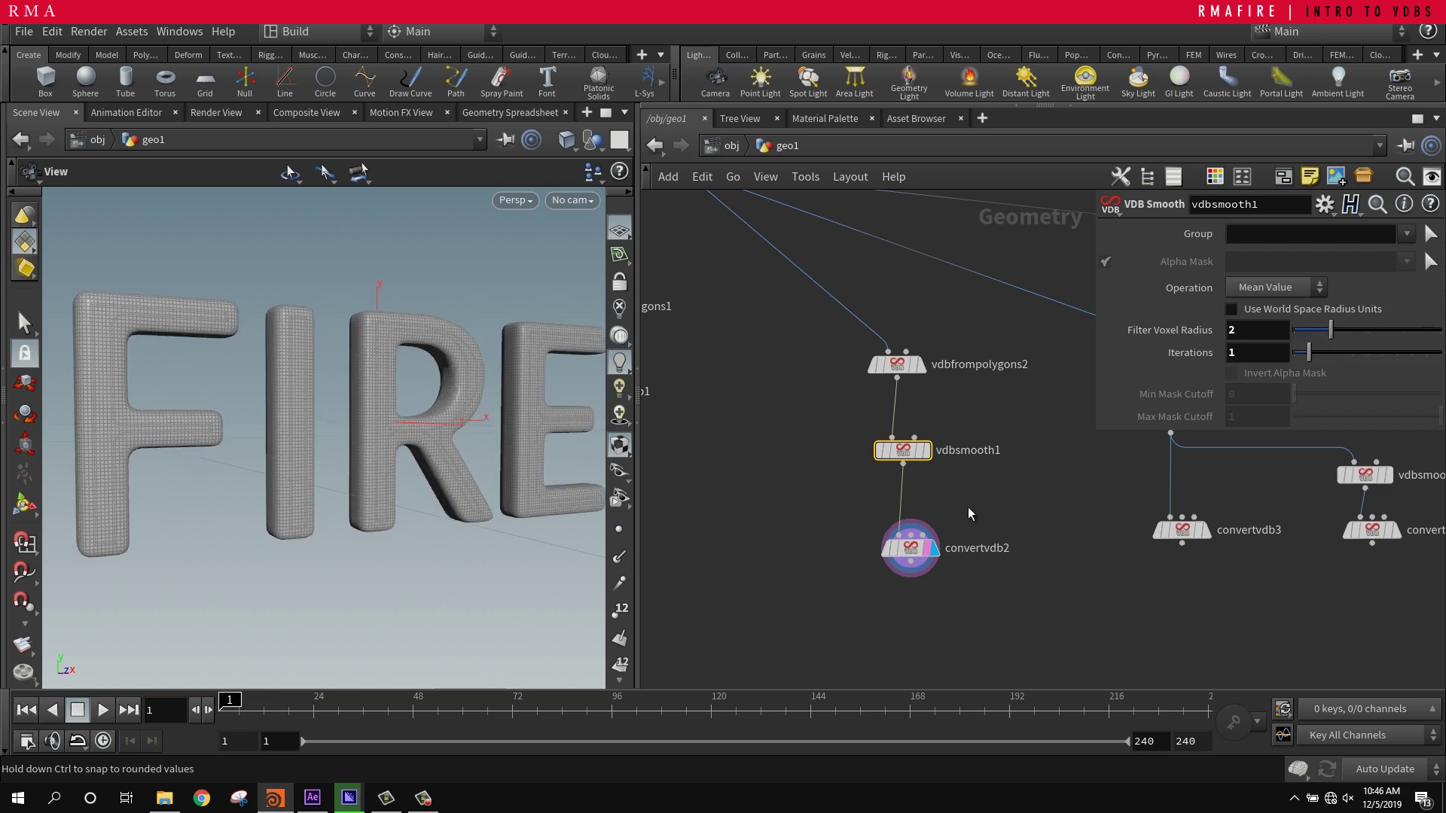
- Move vdbsmooth1 aside and place a VDB Smooth SDF node beside it
{"action": "scroll", "coordinate": [946, 523], "scroll_direction": "up", "scroll_amount": 3}
{"action": "middle_click_drag", "start_coordinate": [908, 429], "coordinate": [940, 472]}
{"action": "left_click_drag", "start_coordinate": [883, 447], "coordinate": [720, 446]}
{"action": "key", "text": "Tab"}
{"action": "type", "text": "VDS SM"}
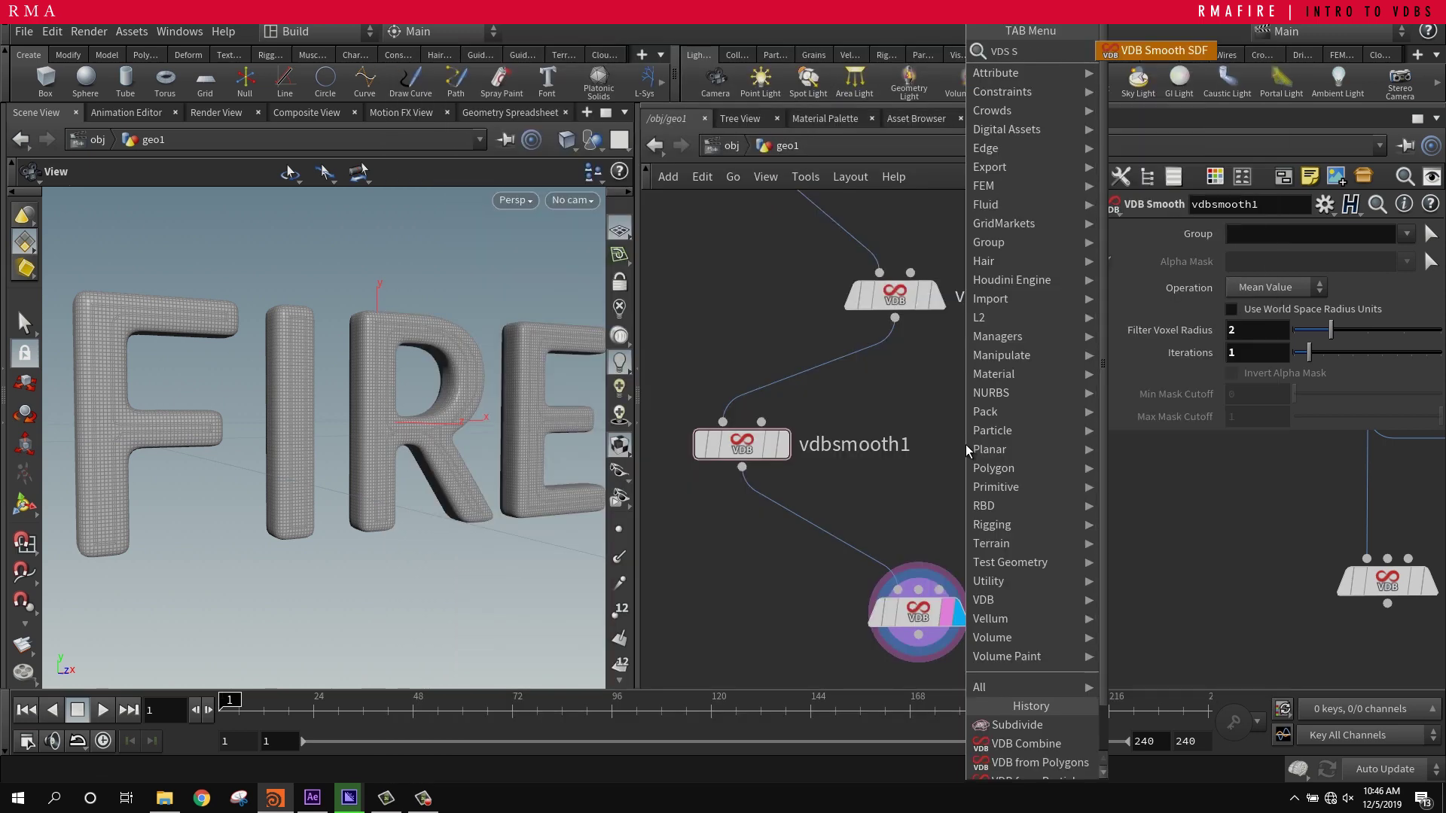
{"action": "key", "text": "Return"}
{"action": "left_click", "coordinate": [967, 446]}
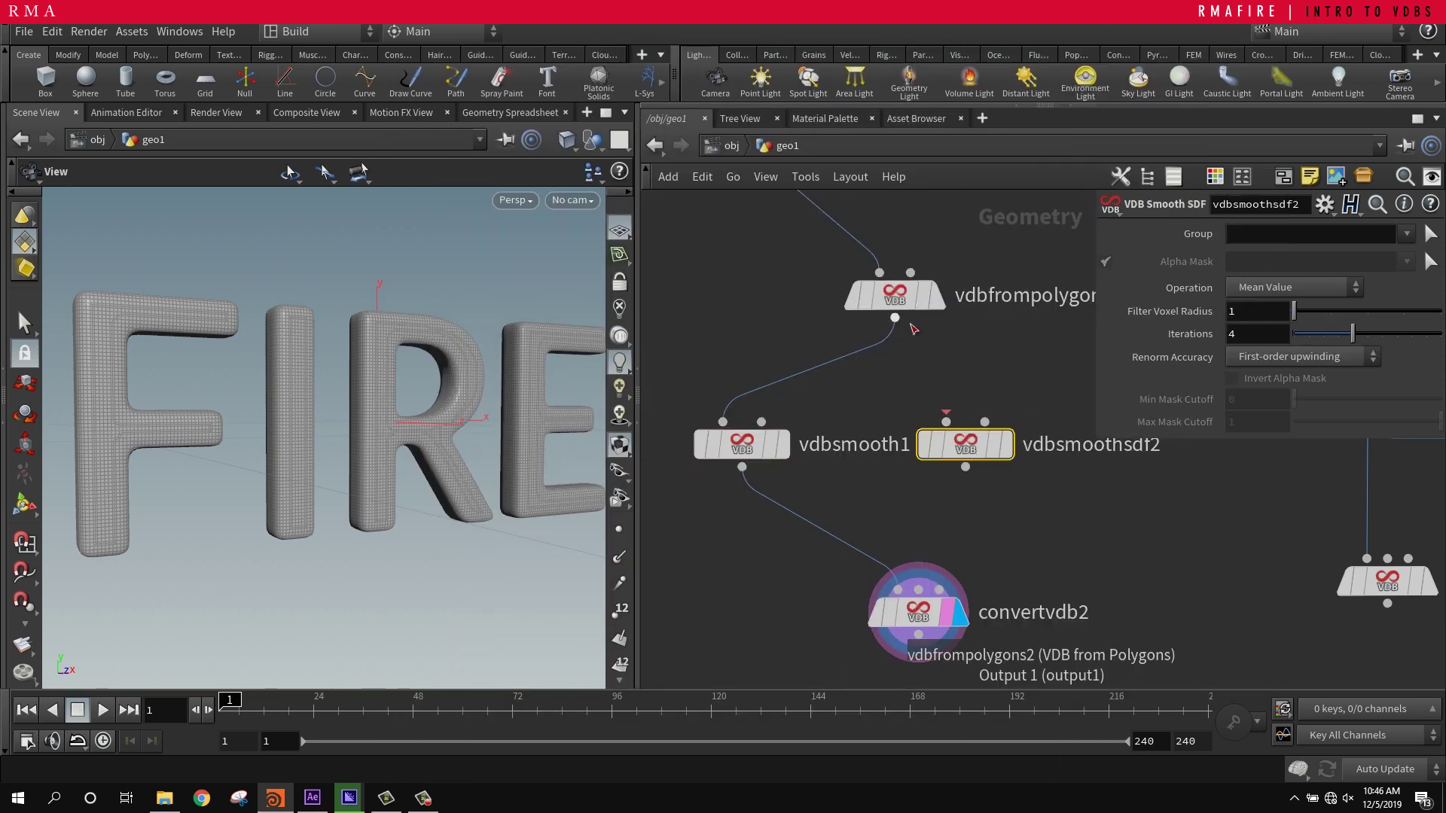
- Wire the new VDB Smooth SDF node between vdbfrompolygons2 and convertvdb2, reposition convertvdb2 and inspect the smoothed letters
{"action": "left_click_drag", "start_coordinate": [896, 319], "coordinate": [947, 423]}
{"action": "left_click", "coordinate": [965, 467]}
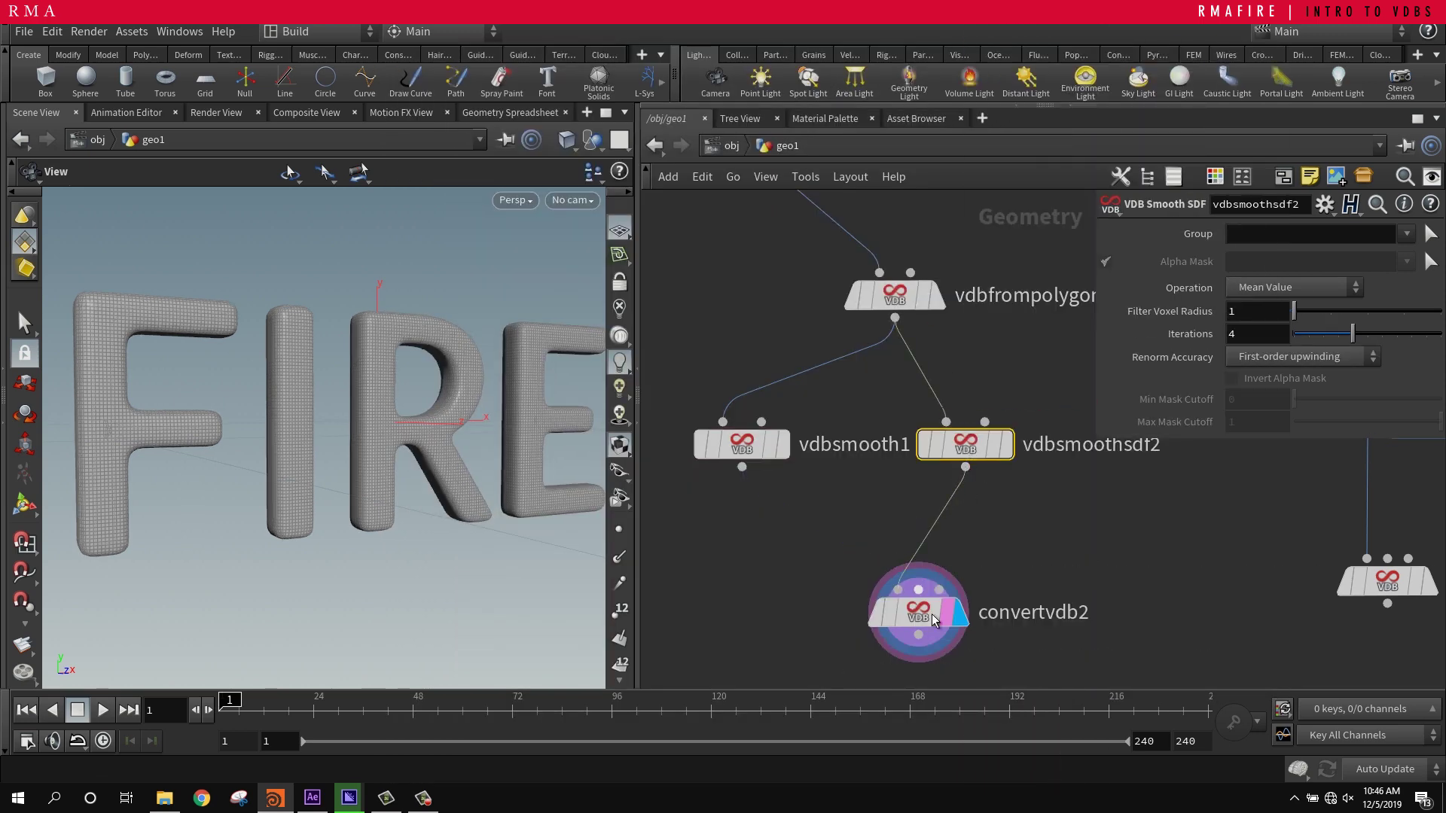
{"action": "left_click", "coordinate": [898, 590]}
{"action": "left_click_drag", "start_coordinate": [912, 611], "coordinate": [831, 580]}
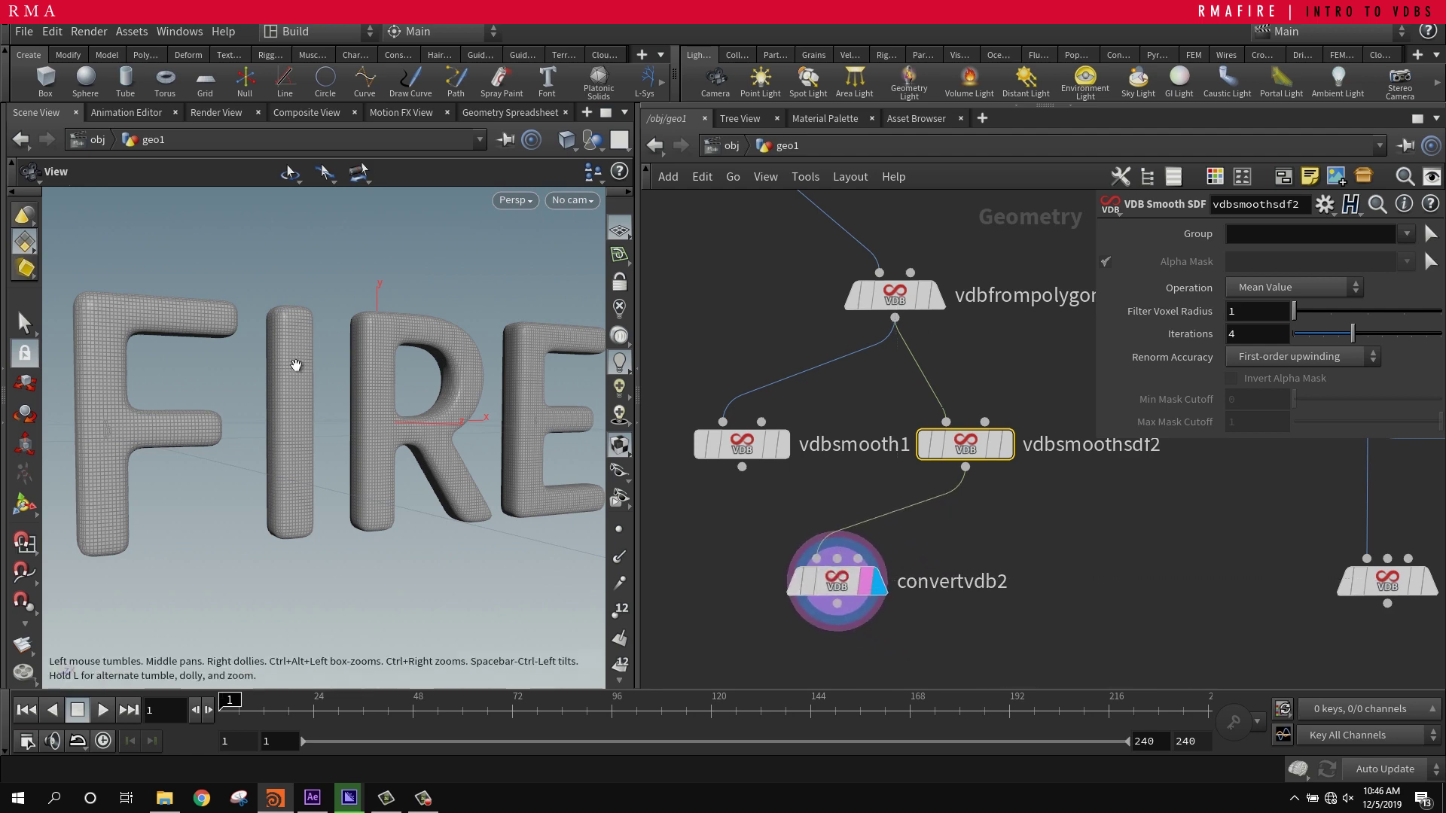
{"action": "left_click_drag", "start_coordinate": [419, 391], "coordinate": [284, 461]}
{"action": "right_click_drag", "start_coordinate": [283, 461], "coordinate": [255, 394]}
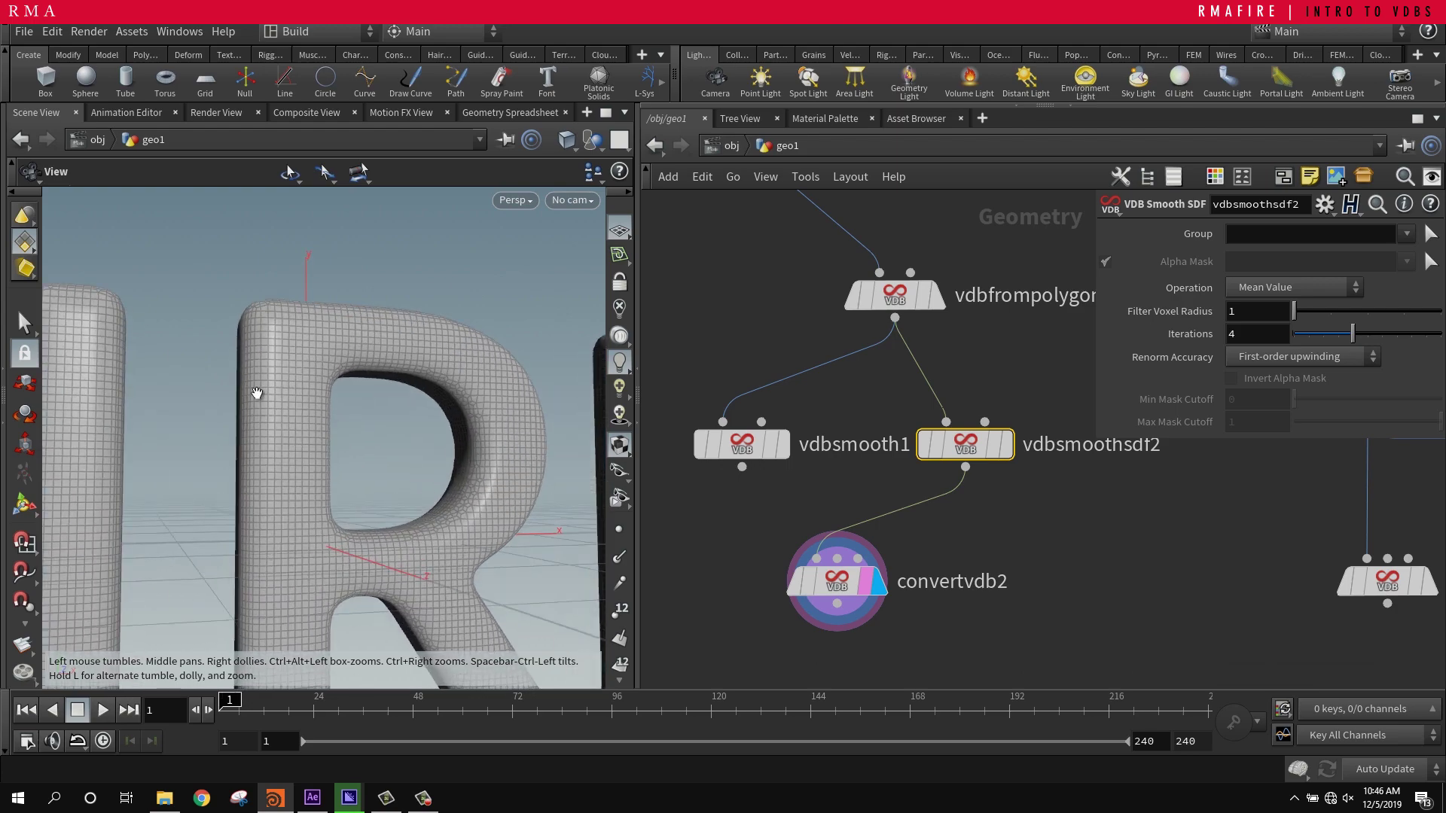
{"action": "left_click_drag", "start_coordinate": [255, 394], "coordinate": [331, 481]}
{"action": "middle_click_drag", "start_coordinate": [331, 481], "coordinate": [674, 494]}
{"action": "left_click_drag", "start_coordinate": [674, 494], "coordinate": [526, 430]}
- Display and select pointsfromvolume1, nudging it slightly upward, and inspect the points filling the FIRE letters
{"action": "scroll", "coordinate": [1138, 542], "scroll_direction": "down", "scroll_amount": 3}
{"action": "middle_click_drag", "start_coordinate": [1138, 543], "coordinate": [1061, 545]}
{"action": "scroll", "coordinate": [1072, 553], "scroll_direction": "up", "scroll_amount": 1}
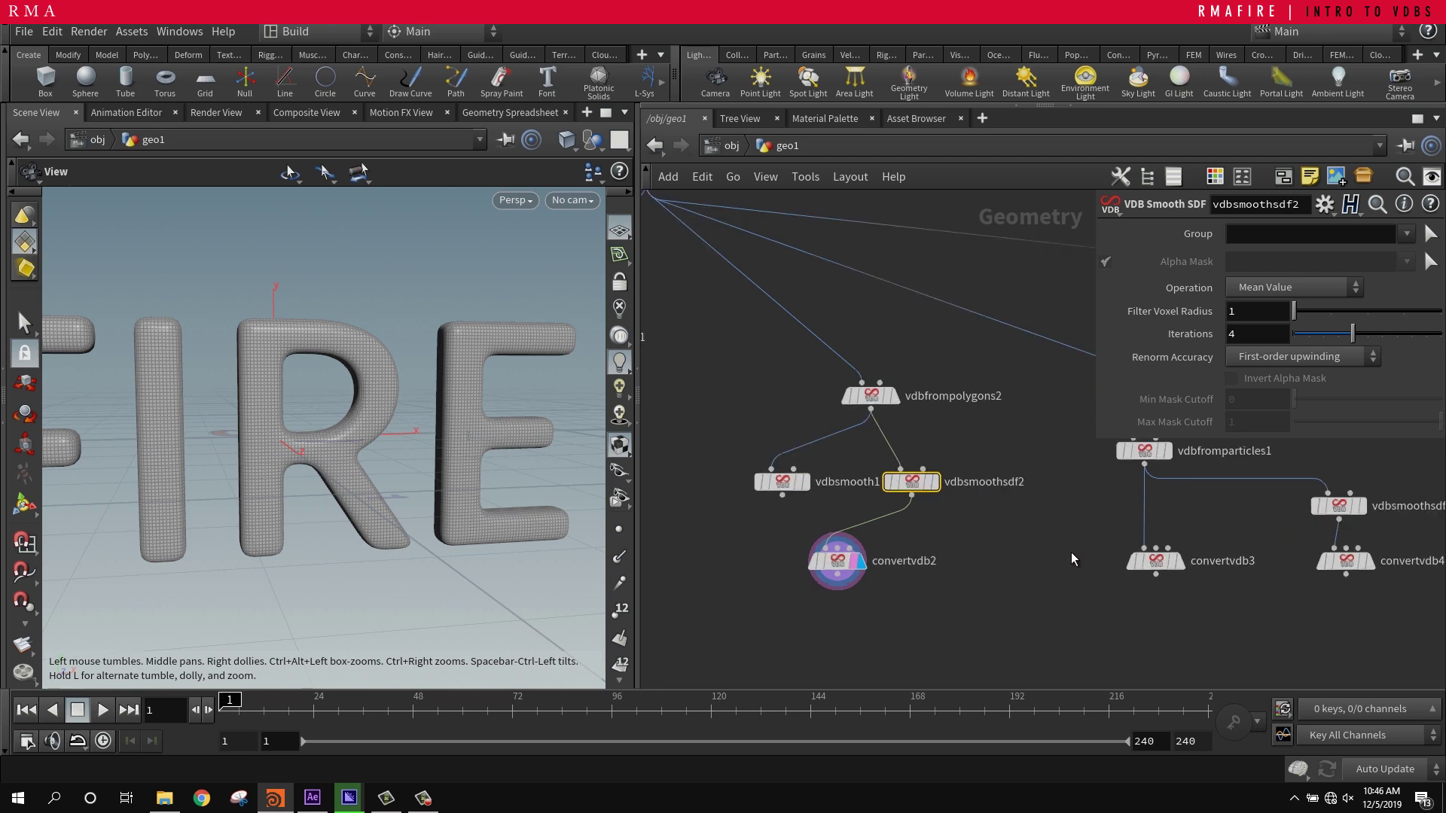
{"action": "scroll", "coordinate": [954, 539], "scroll_direction": "up", "scroll_amount": 4}
{"action": "scroll", "coordinate": [891, 509], "scroll_direction": "down", "scroll_amount": 5}
{"action": "scroll", "coordinate": [945, 518], "scroll_direction": "down", "scroll_amount": 3}
{"action": "middle_click_drag", "start_coordinate": [947, 524], "coordinate": [812, 560]}
{"action": "scroll", "coordinate": [867, 482], "scroll_direction": "up", "scroll_amount": 2}
{"action": "left_click_drag", "start_coordinate": [887, 472], "coordinate": [885, 449]}
{"action": "scroll", "coordinate": [905, 425], "scroll_direction": "up", "scroll_amount": 2}
{"action": "left_click", "coordinate": [902, 462]}
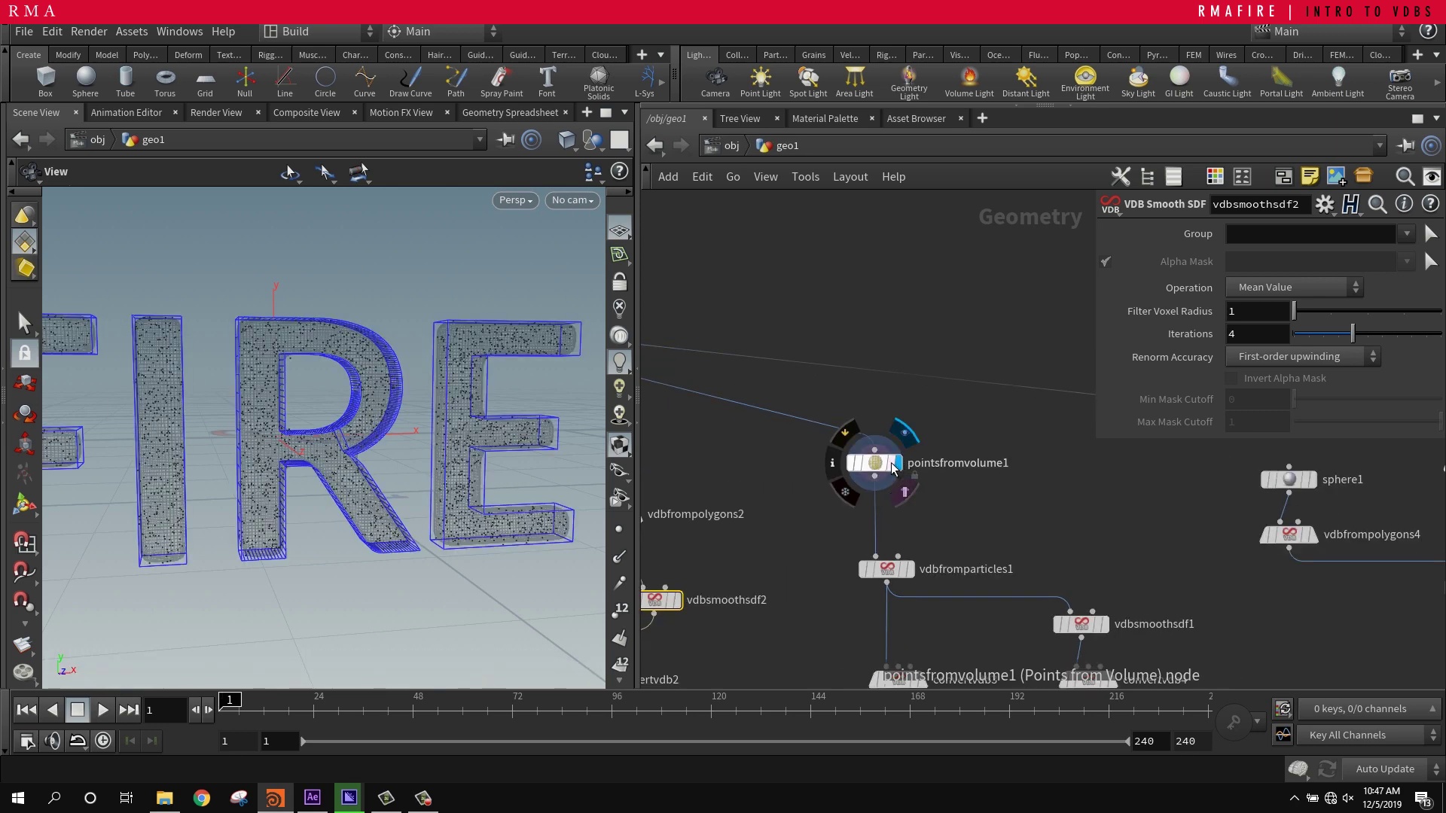
{"action": "left_click_drag", "start_coordinate": [856, 469], "coordinate": [807, 487]}
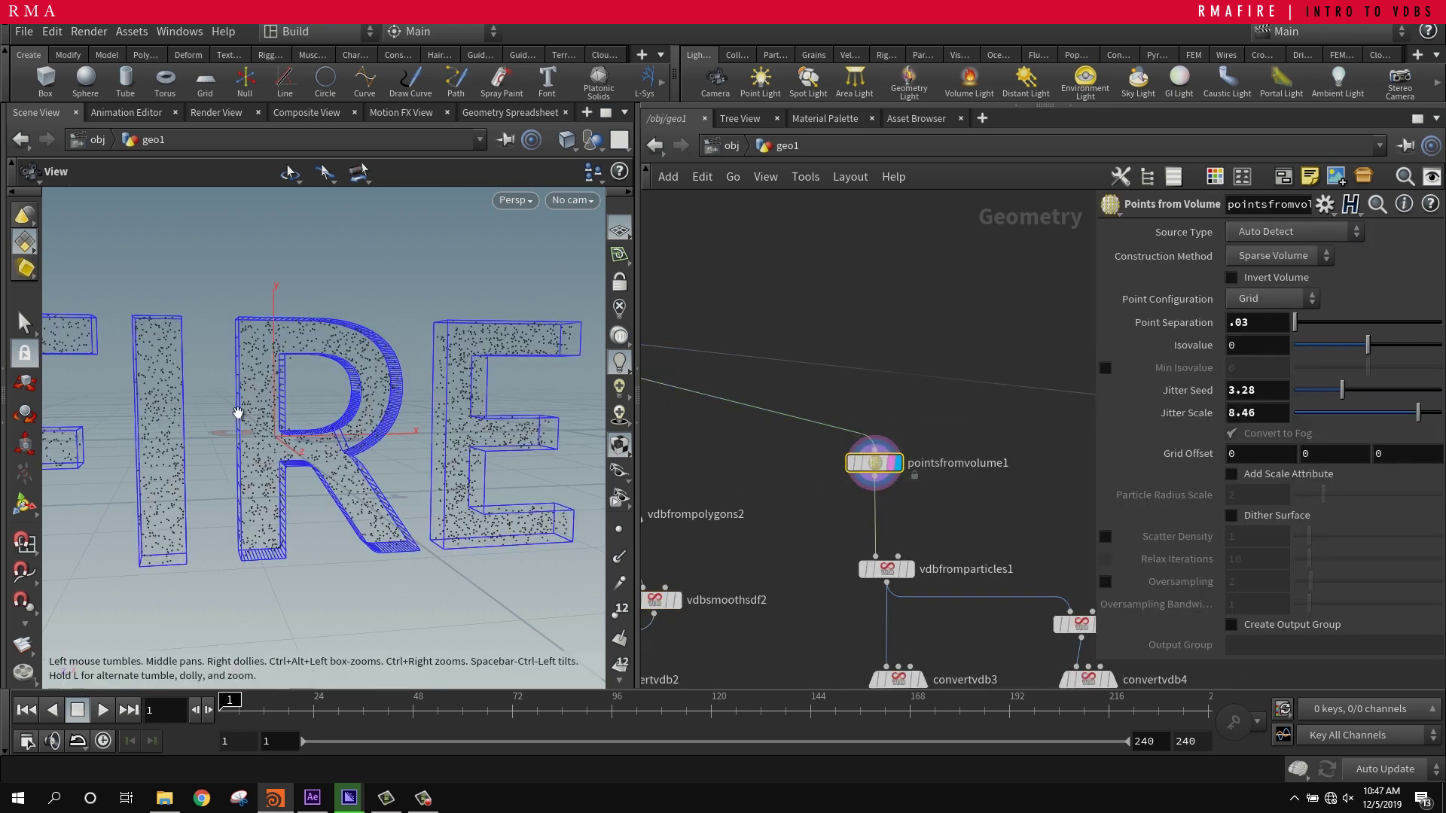
{"action": "right_click_drag", "start_coordinate": [236, 410], "coordinate": [437, 428]}
{"action": "left_click_drag", "start_coordinate": [366, 464], "coordinate": [242, 520]}
{"action": "right_click_drag", "start_coordinate": [241, 519], "coordinate": [477, 452]}
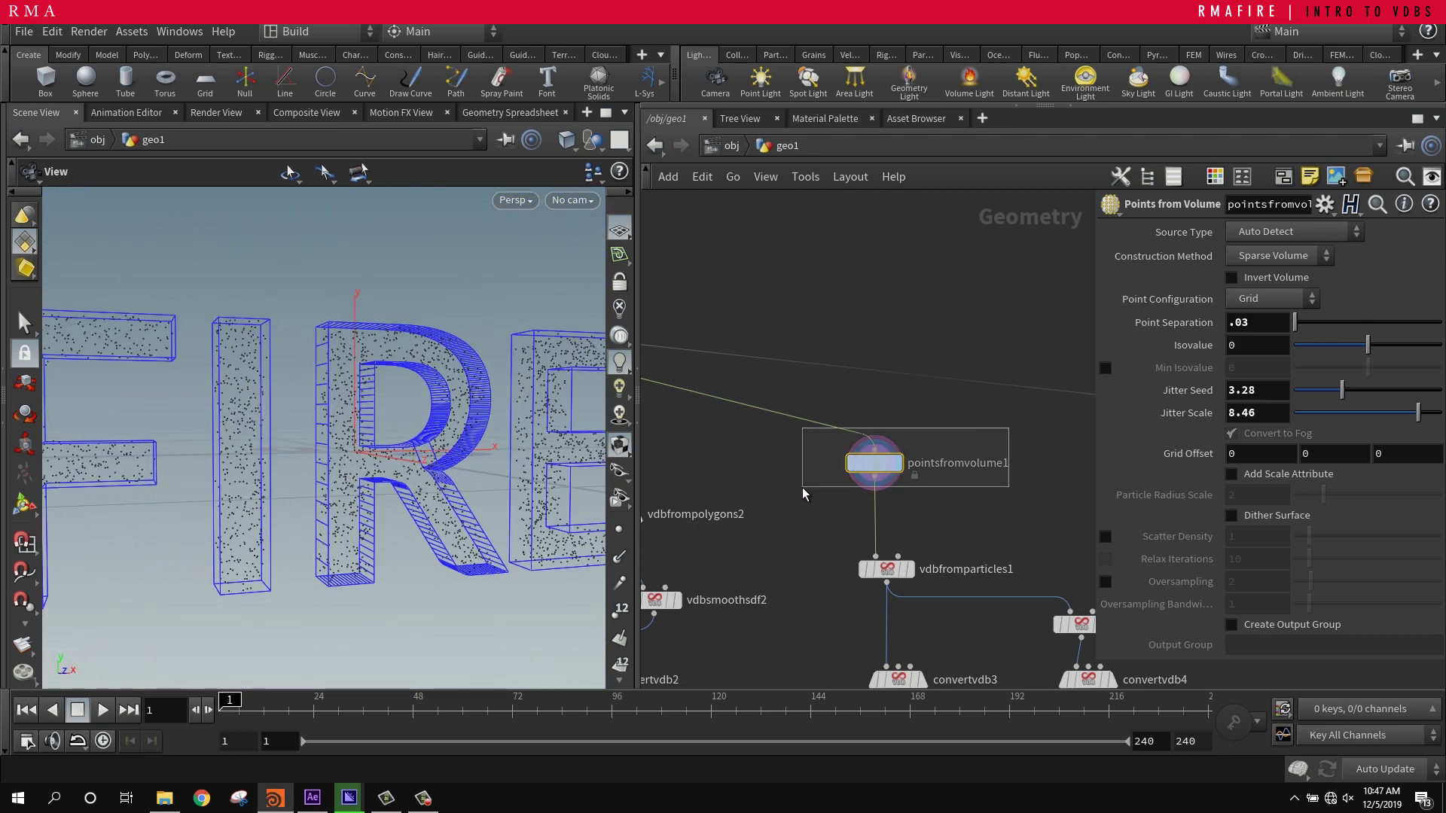
{"action": "left_click_drag", "start_coordinate": [802, 489], "coordinate": [802, 486]}
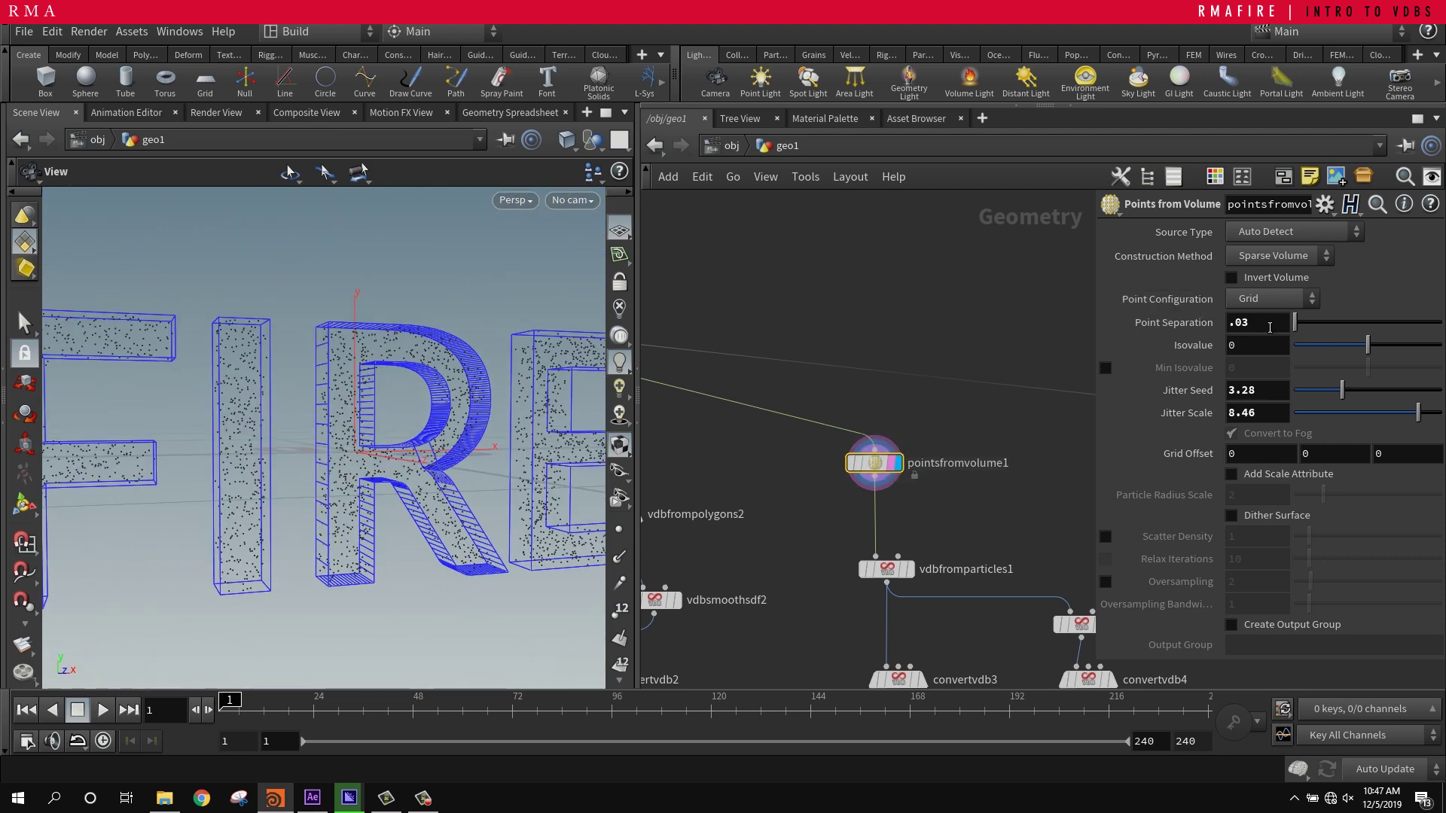
- Try a Point Separation of .01 on pointsfromvolume1, and return it to .03
{"action": "right_click", "coordinate": [1199, 326]}
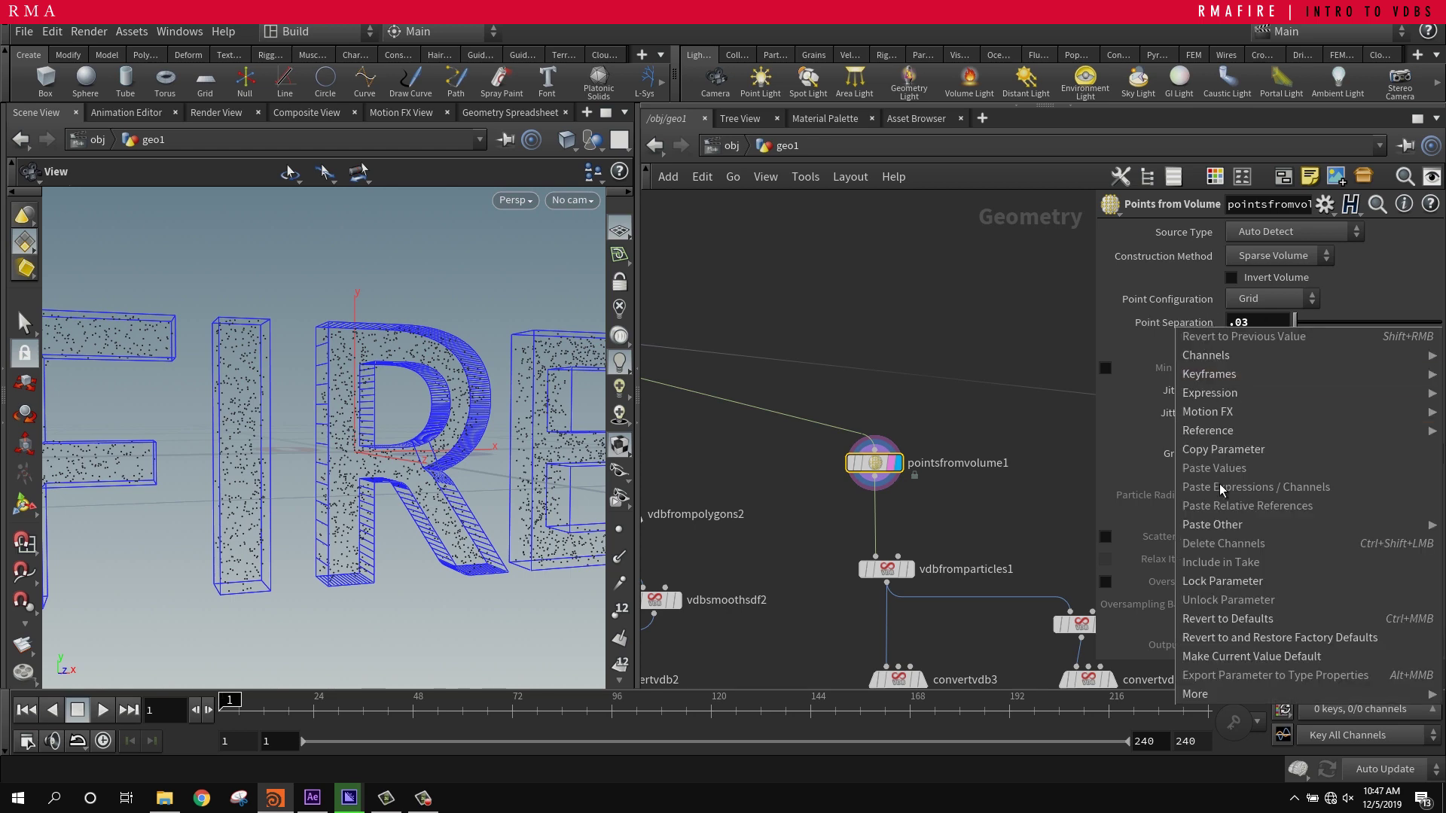
{"action": "left_click", "coordinate": [1221, 582]}
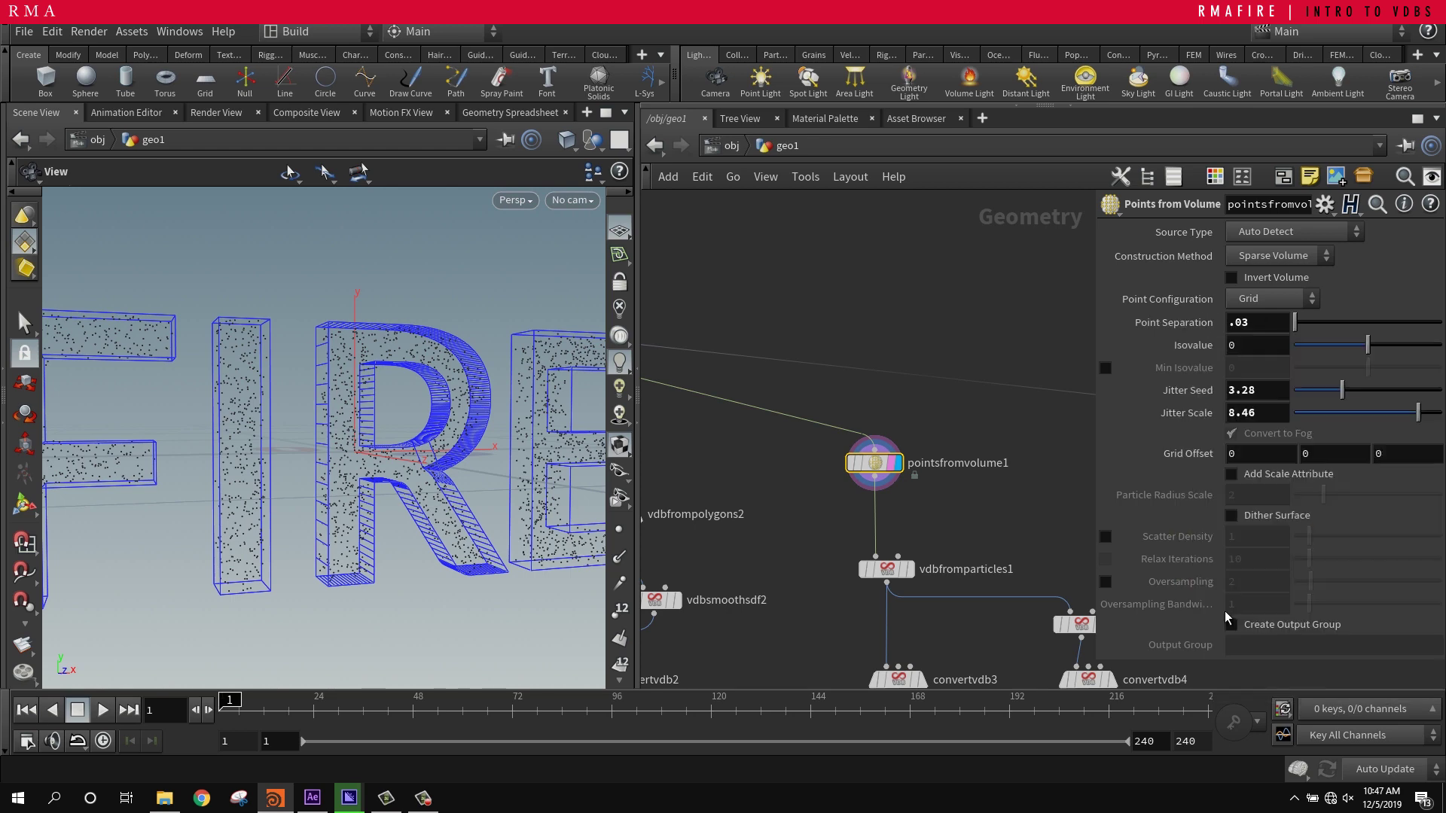
{"action": "double_click", "coordinate": [1264, 328]}
{"action": "type", "text": ".01"}
{"action": "key", "text": "Return"}
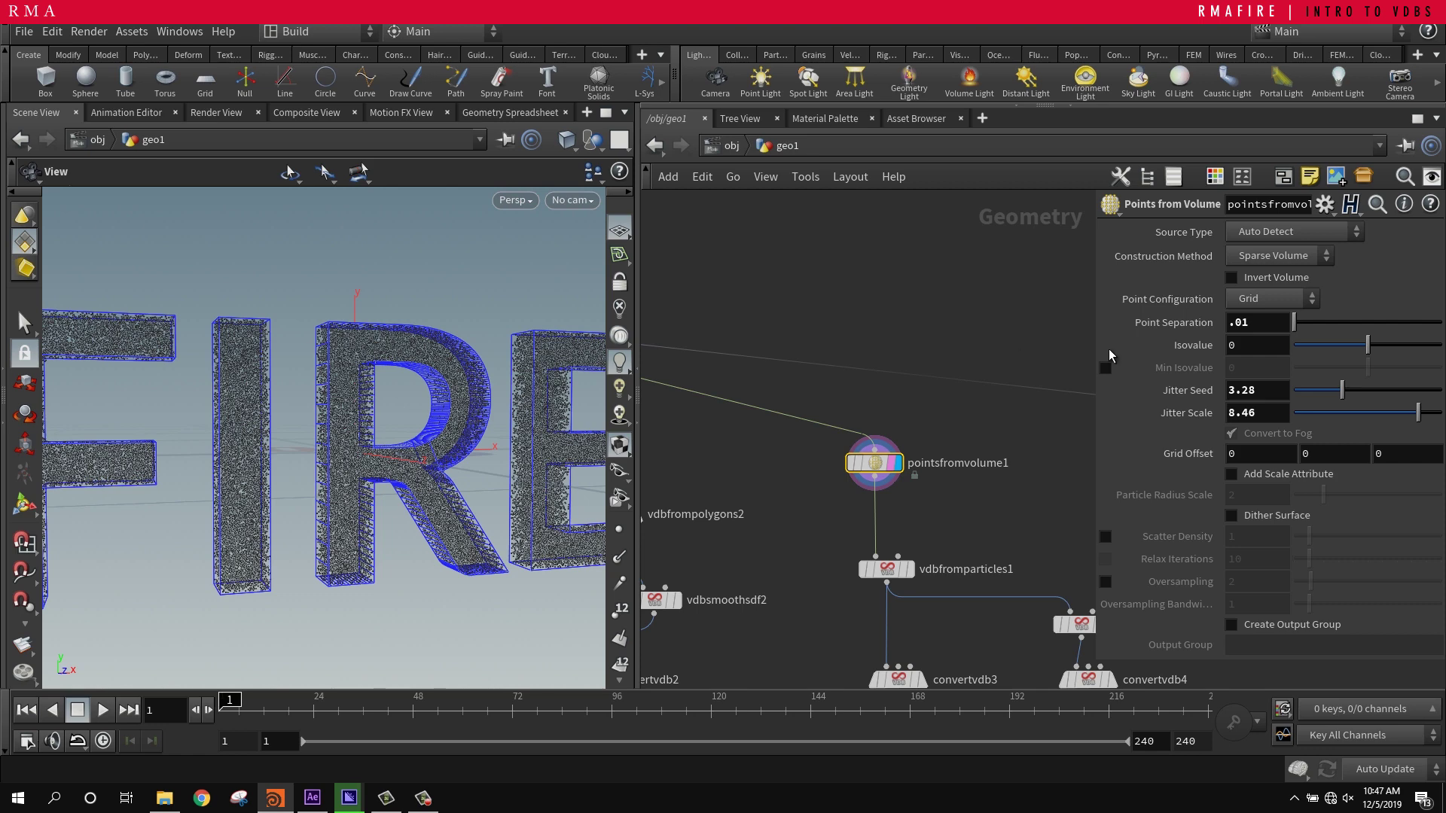
{"action": "left_click", "coordinate": [1269, 328]}
{"action": "key", "text": "Return"}
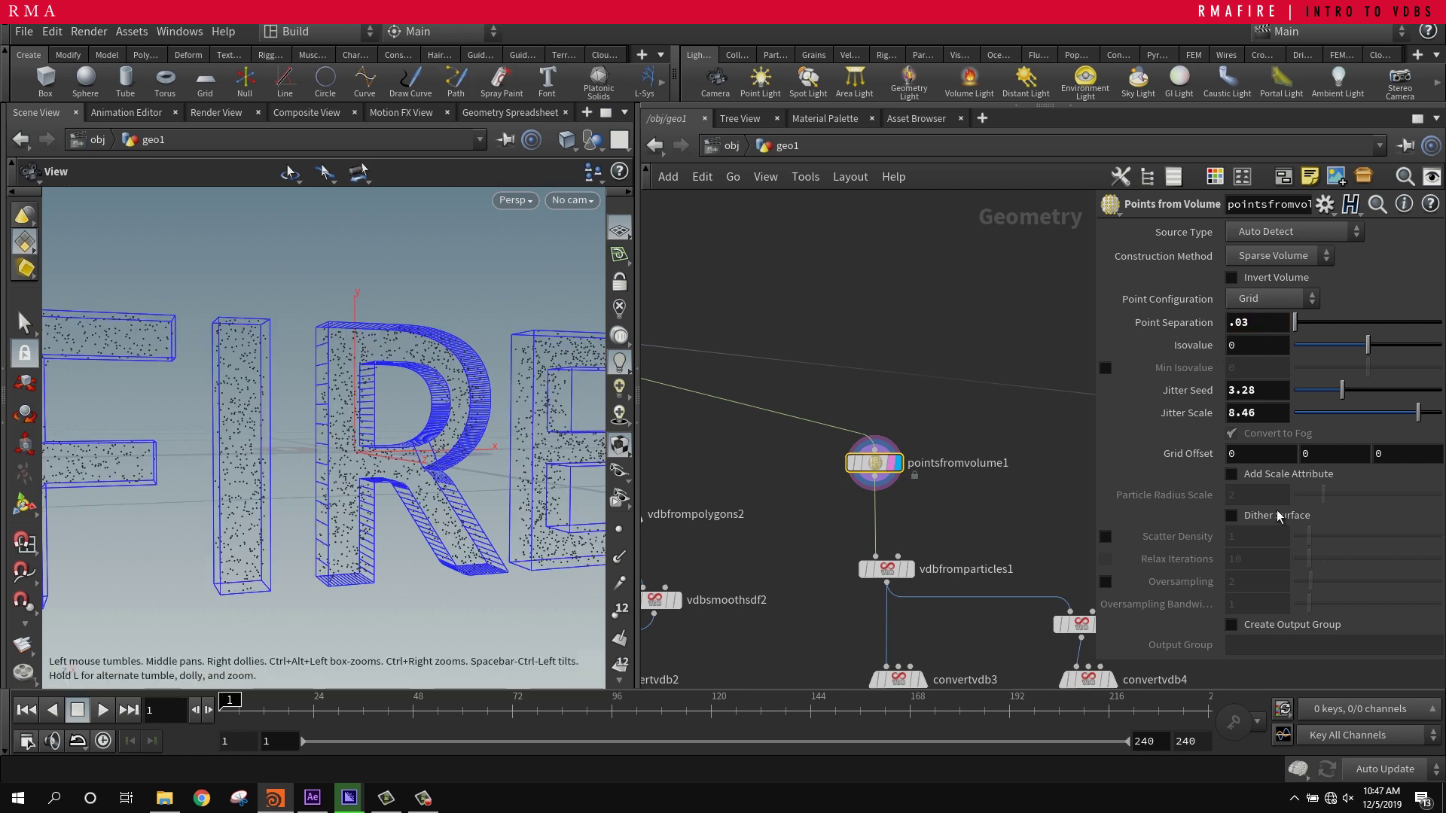
- Display and select vdbfromparticles1, inspect its blobby letters and shift the node slightly sideways beneath pointsfromvolume1
{"action": "mouse_move", "coordinate": [1417, 412]}
{"action": "left_mouse_down"}
{"action": "mouse_move", "coordinate": [1246, 448]}
{"action": "mouse_move", "coordinate": [1399, 430]}
{"action": "left_mouse_up"}
{"action": "middle_click_drag", "start_coordinate": [1009, 557], "coordinate": [986, 421]}
{"action": "left_click", "coordinate": [887, 432]}
{"action": "left_click_drag", "start_coordinate": [797, 454], "coordinate": [797, 455]}
{"action": "right_click_drag", "start_coordinate": [387, 397], "coordinate": [363, 427]}
{"action": "left_click_drag", "start_coordinate": [363, 426], "coordinate": [336, 422]}
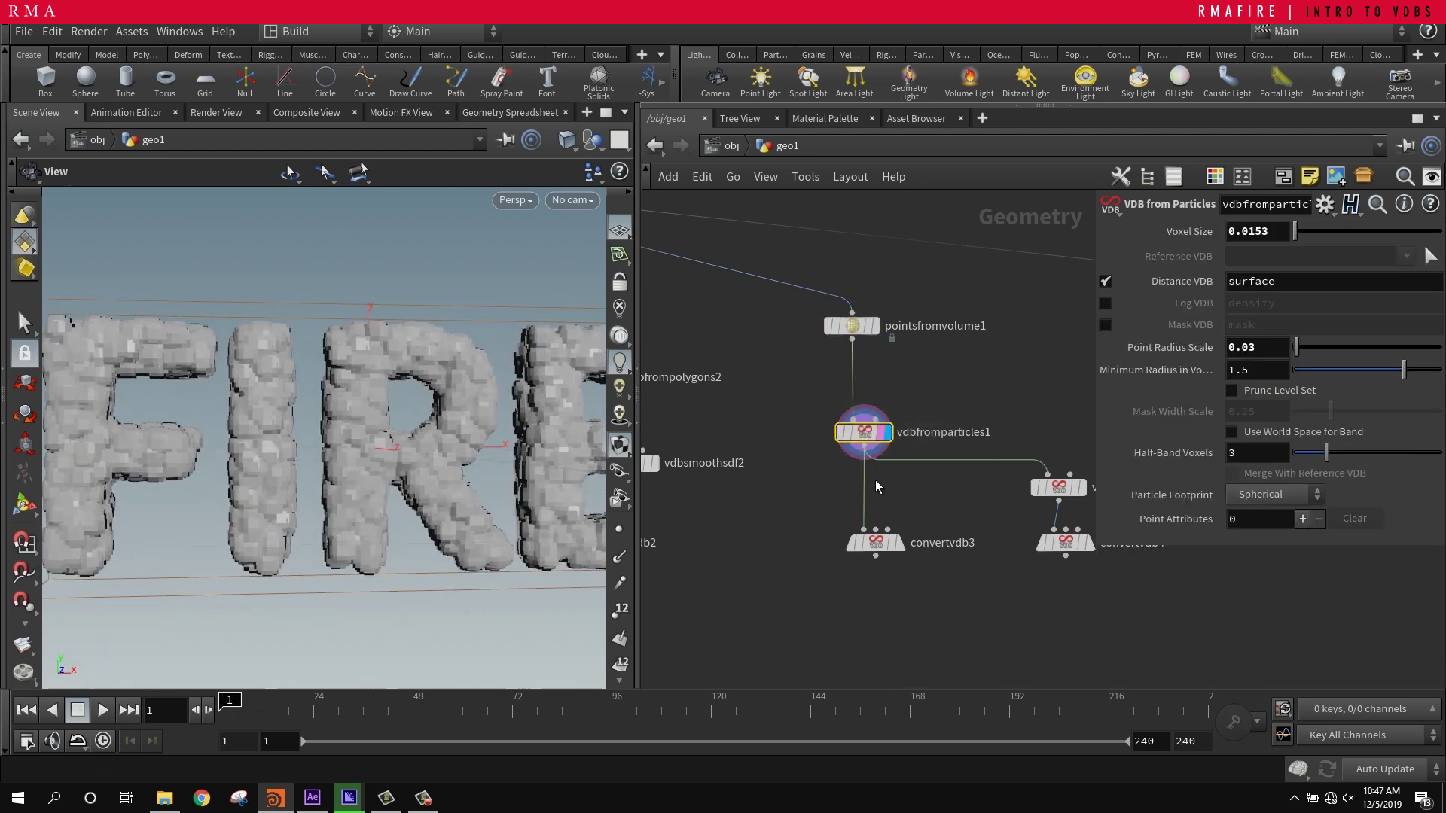
{"action": "left_click_drag", "start_coordinate": [858, 435], "coordinate": [822, 431]}
- Revert vdbfromparticles1's Voxel Size to 0.1 and Point Radius Scale to 1, their defaults, and view the resulting shape
{"action": "right_click", "coordinate": [1182, 241]}
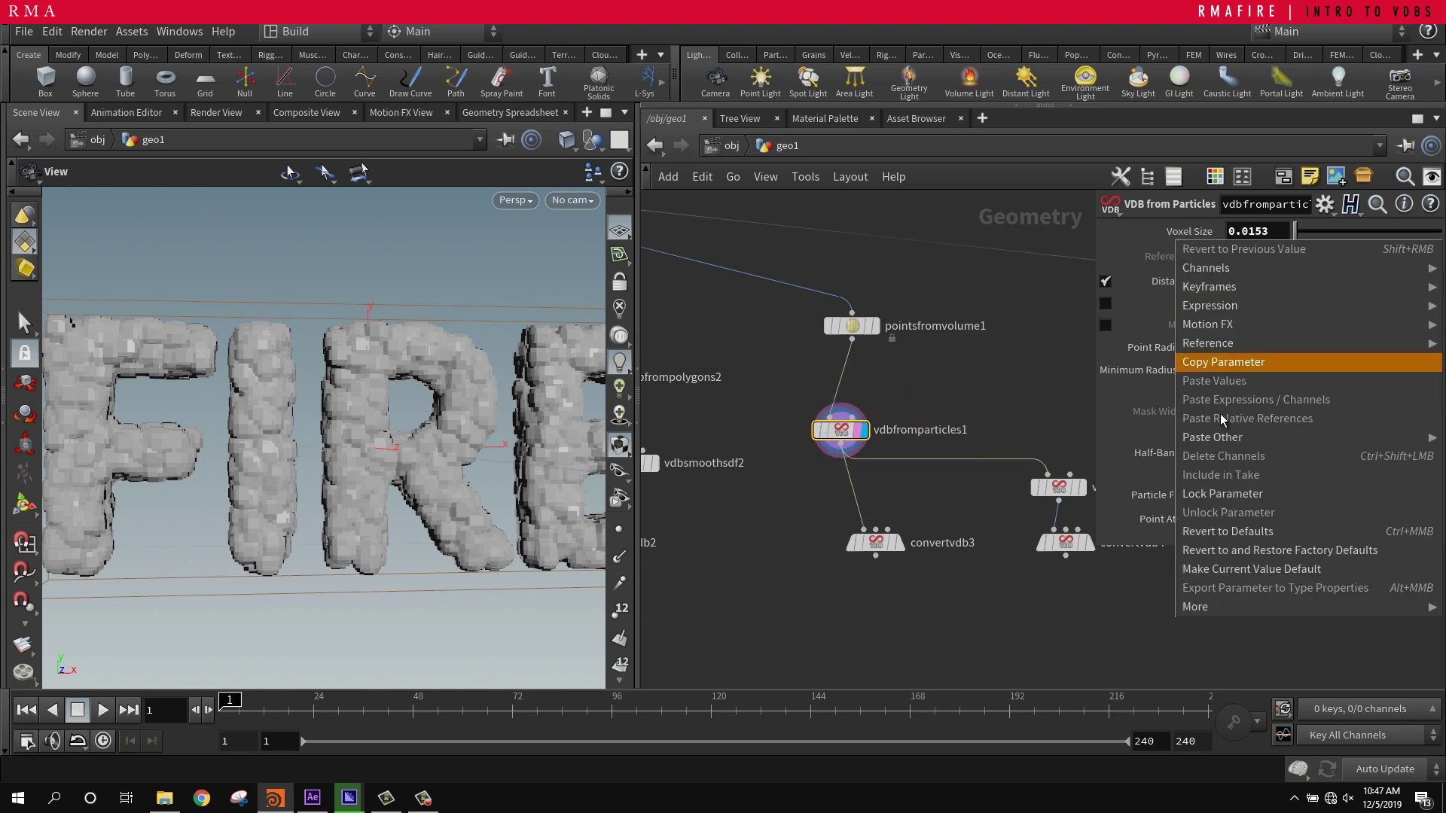
{"action": "left_click", "coordinate": [1230, 536]}
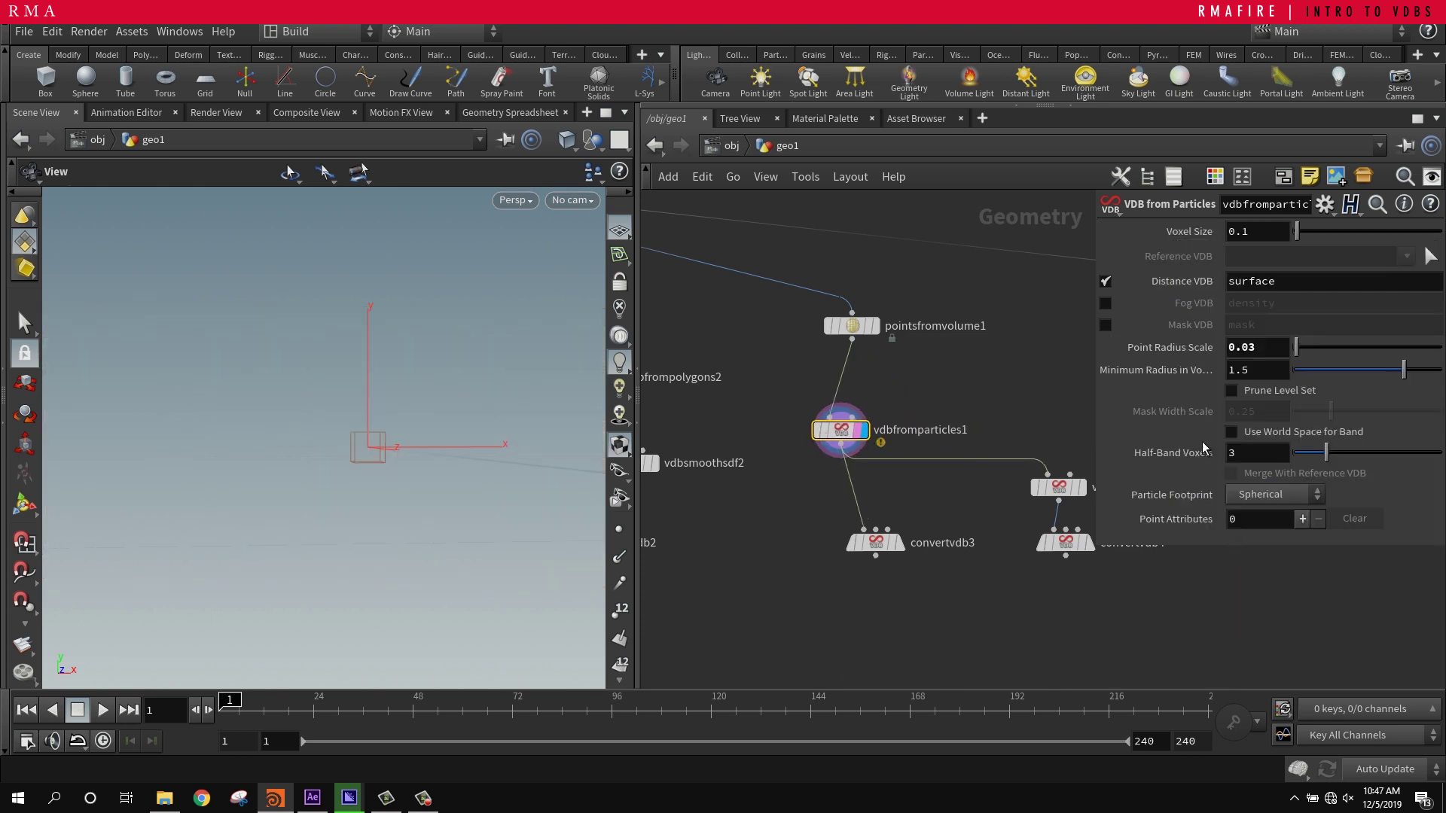
{"action": "right_click", "coordinate": [1170, 354]}
{"action": "left_click", "coordinate": [1229, 651]}
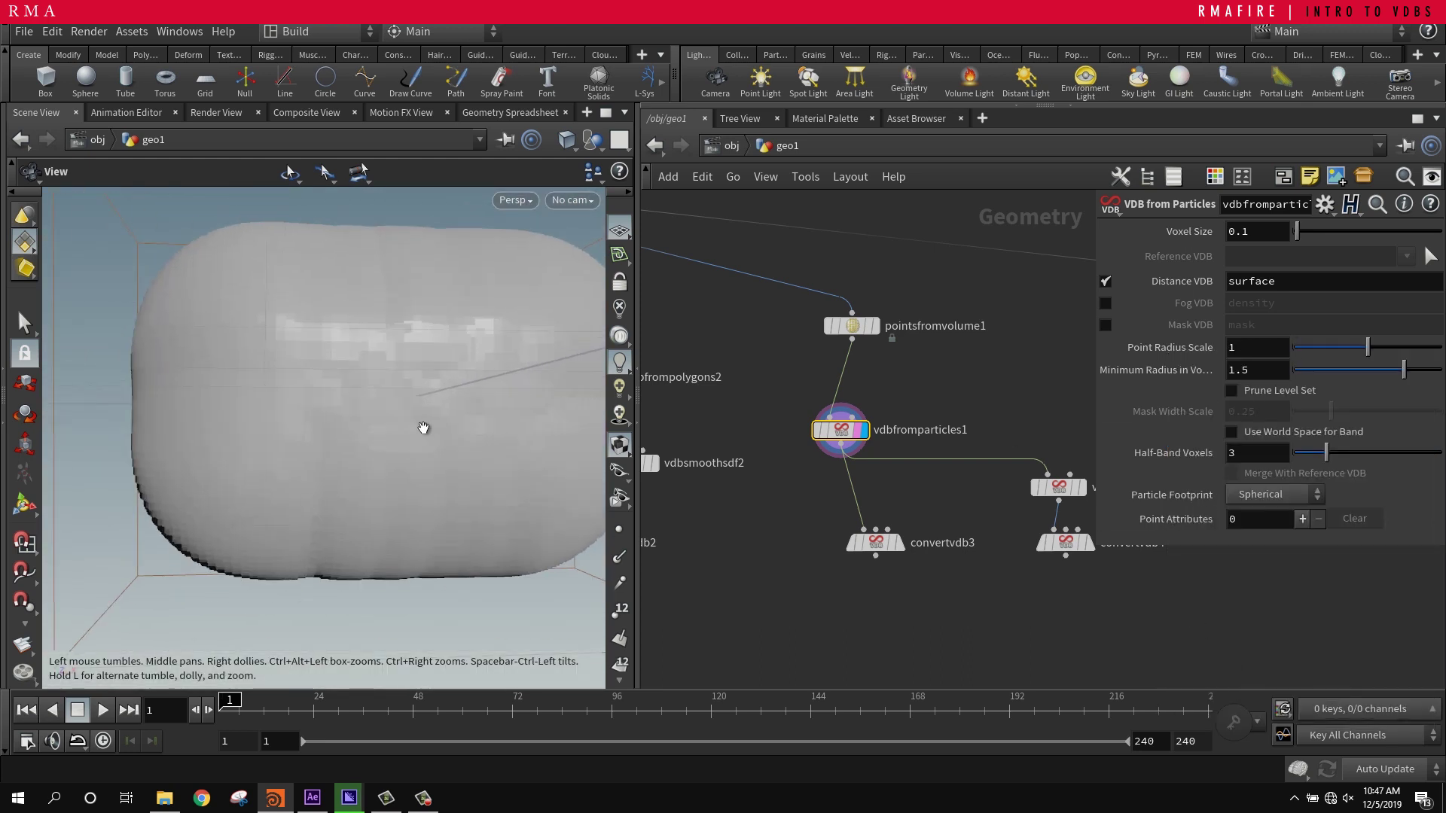
{"action": "left_click_drag", "start_coordinate": [418, 430], "coordinate": [394, 497]}
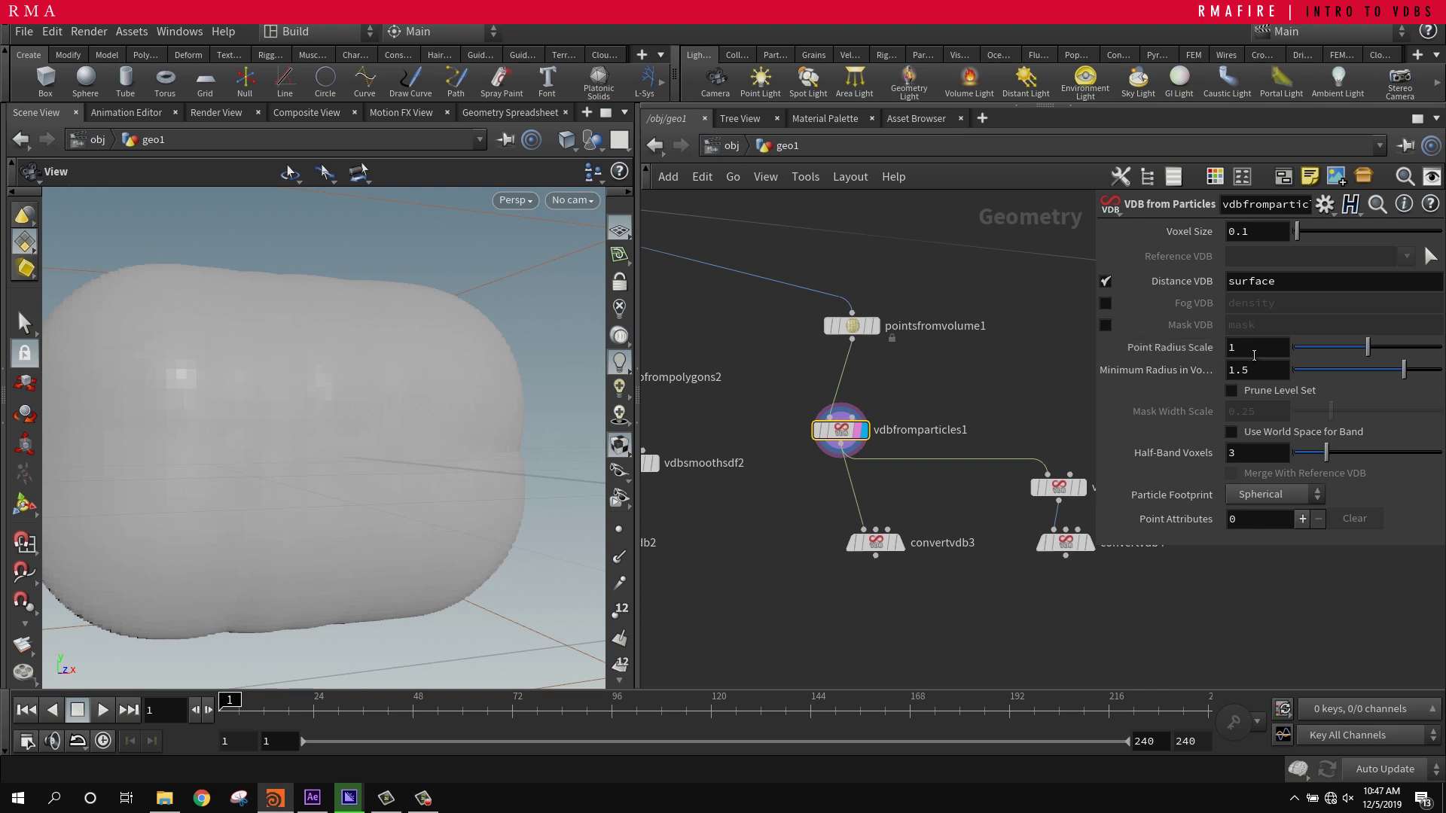
- Undo both reverts to defaults on vdbfromparticles1 and inspect its blobby letters up close
{"action": "key", "text": "ctrl+z"}
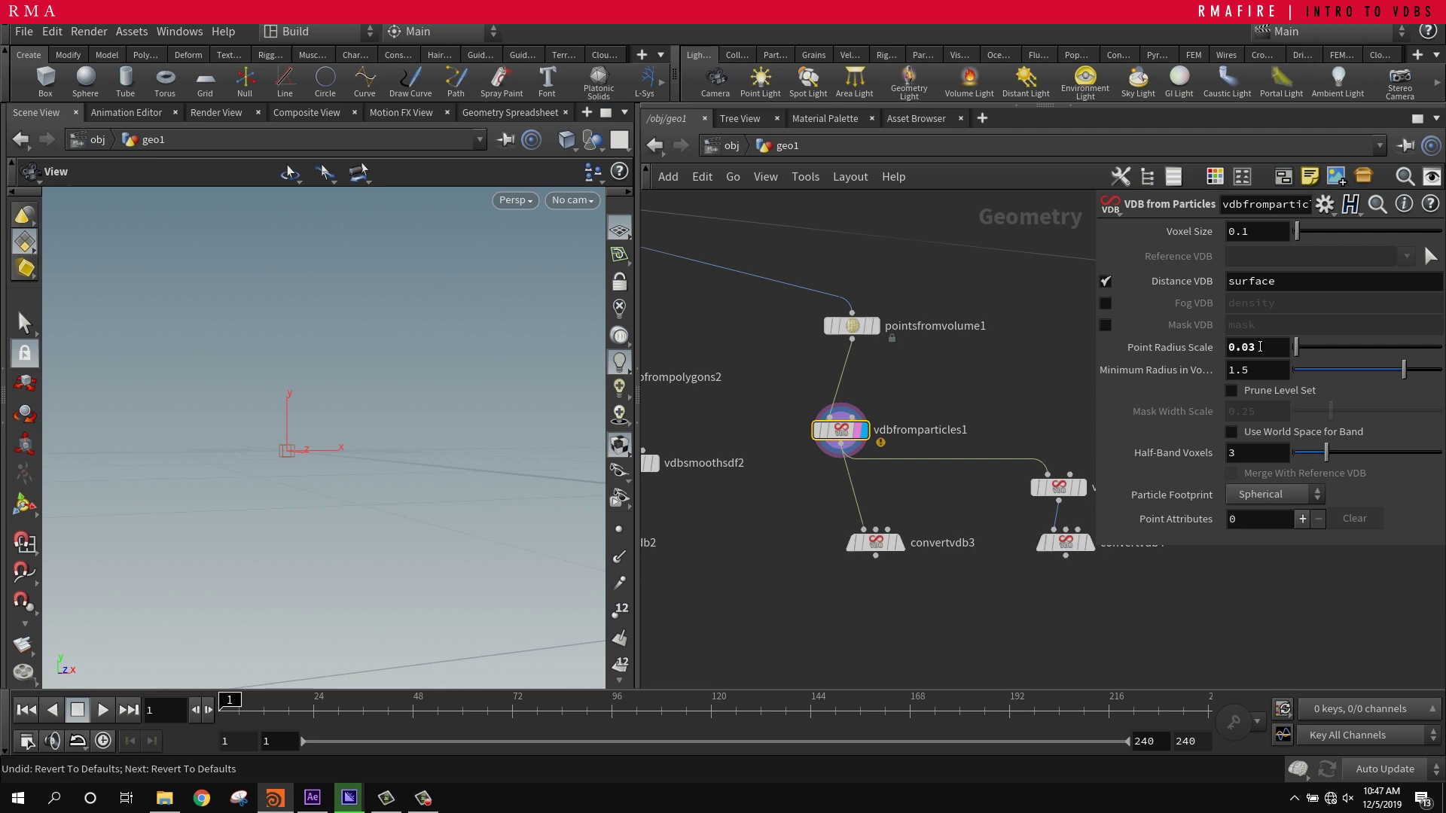
{"action": "key", "text": "ctrl+z"}
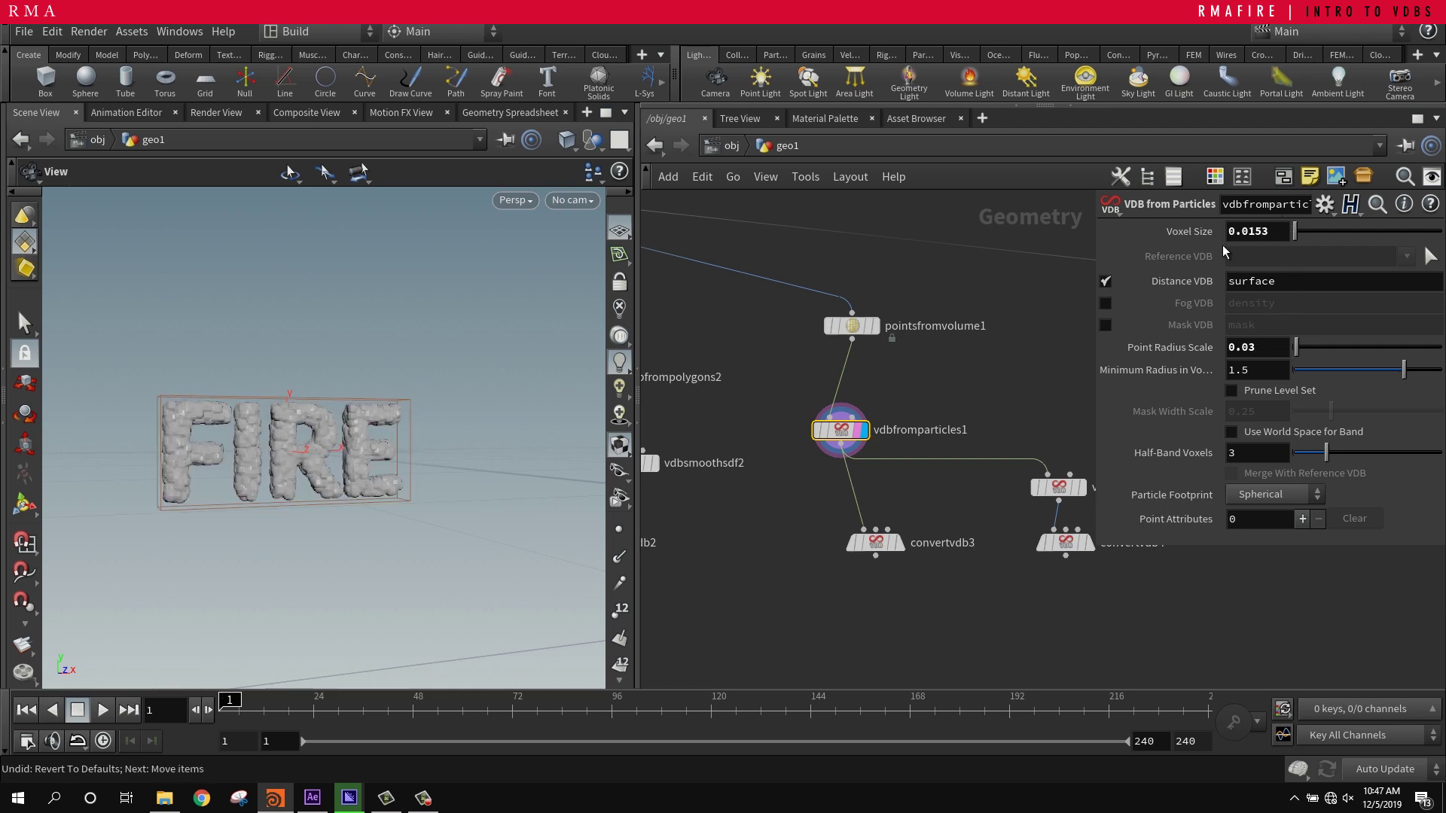
{"action": "right_click_drag", "start_coordinate": [218, 473], "coordinate": [497, 412]}
{"action": "middle_click_drag", "start_coordinate": [497, 412], "coordinate": [227, 458]}
{"action": "right_click_drag", "start_coordinate": [185, 429], "coordinate": [326, 374]}
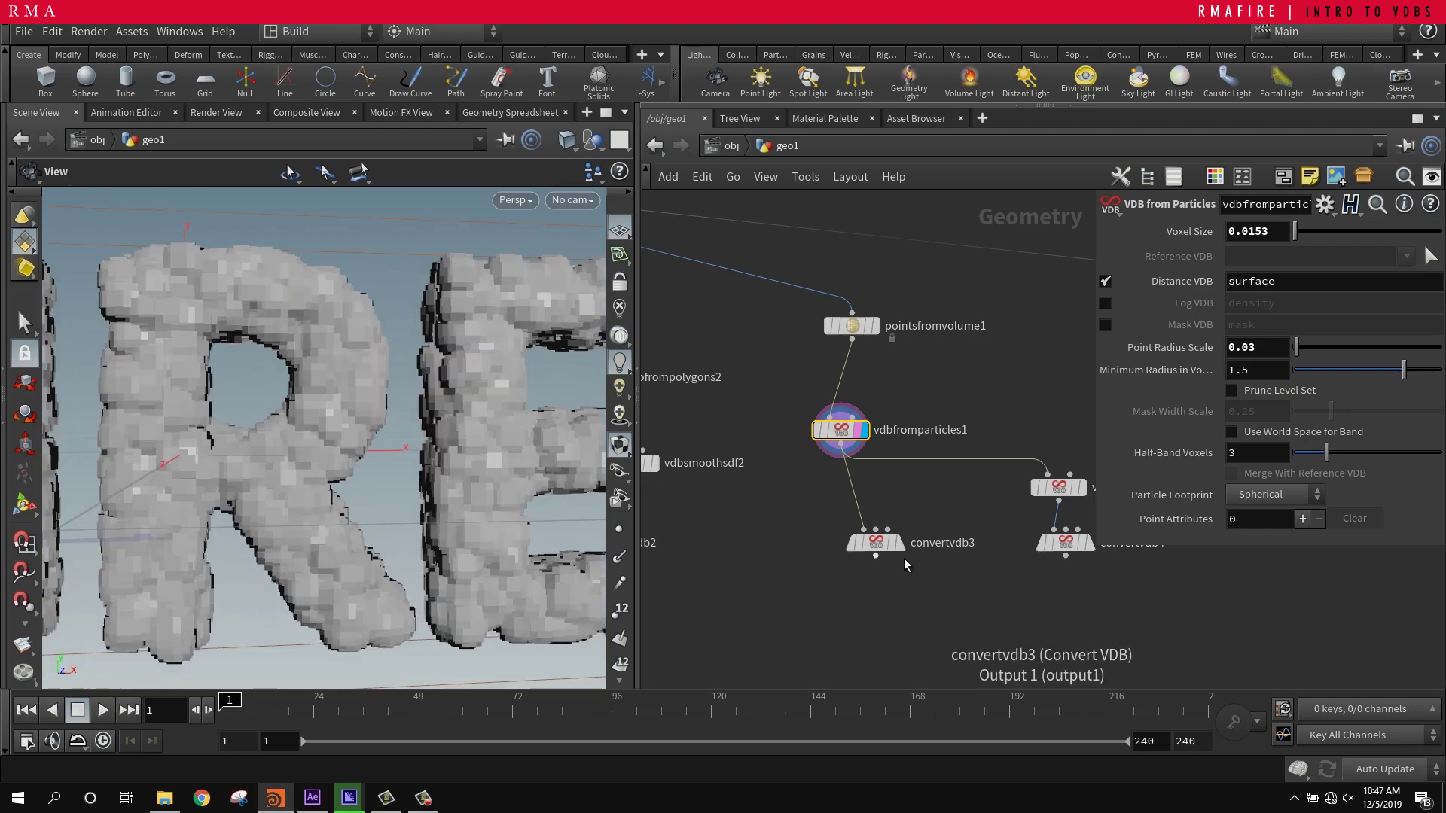
- Display convertvdb3, shift it directly beneath vdbfromparticles1, and inspect the converted polygon mesh of the letters
{"action": "left_click", "coordinate": [882, 544]}
{"action": "left_click_drag", "start_coordinate": [882, 548], "coordinate": [848, 580]}
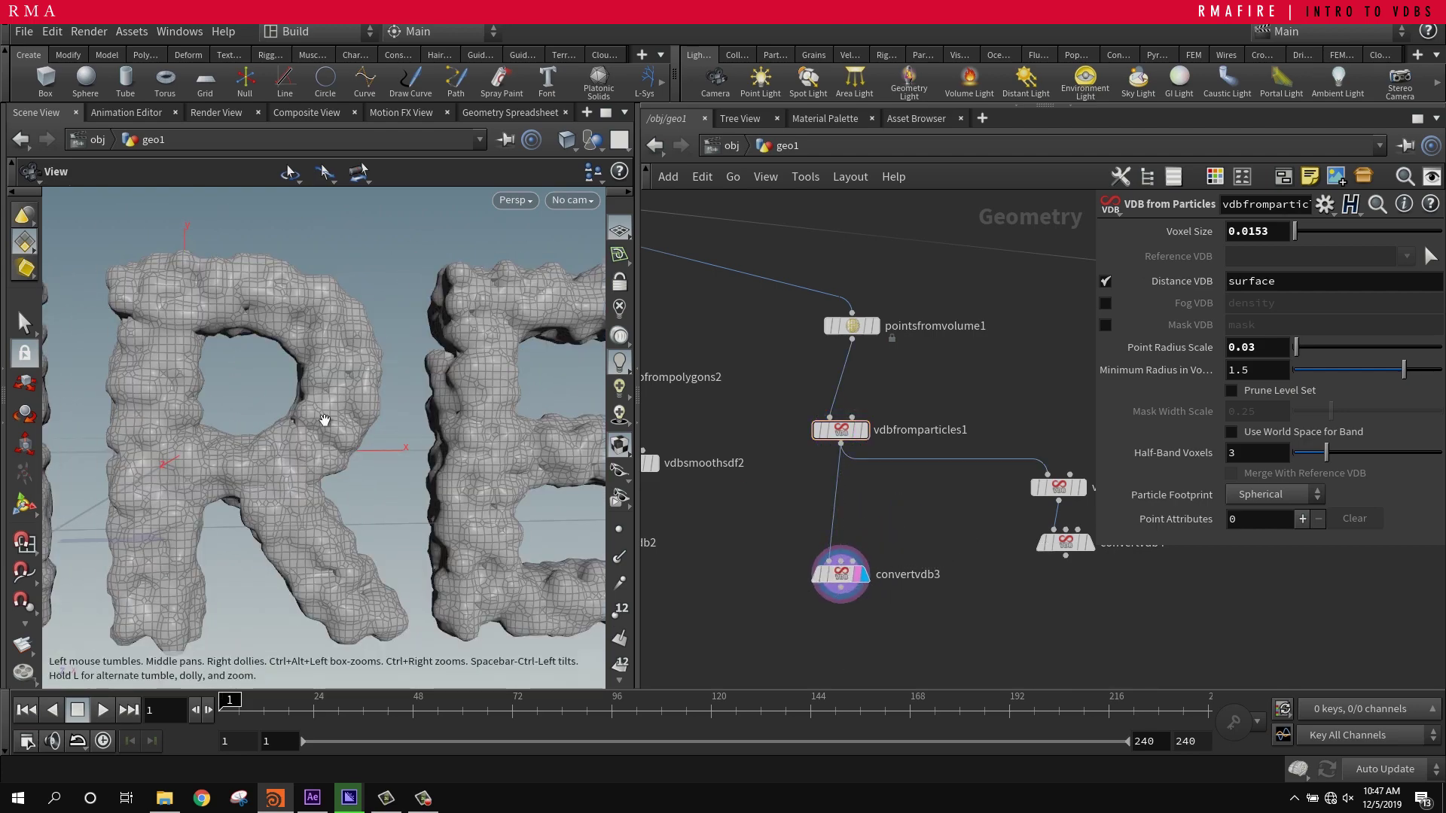
{"action": "mouse_move", "coordinate": [335, 410]}
{"action": "right_mouse_down"}
{"action": "mouse_move", "coordinate": [183, 474]}
{"action": "mouse_move", "coordinate": [350, 399]}
{"action": "right_mouse_up"}
{"action": "left_click_drag", "start_coordinate": [350, 399], "coordinate": [391, 411]}
- Set pointsfromvolume1's Jitter Seed to 4.05 and Jitter Scale to 6.82, and review the lumpy FIRE mesh
{"action": "left_click", "coordinate": [872, 327]}
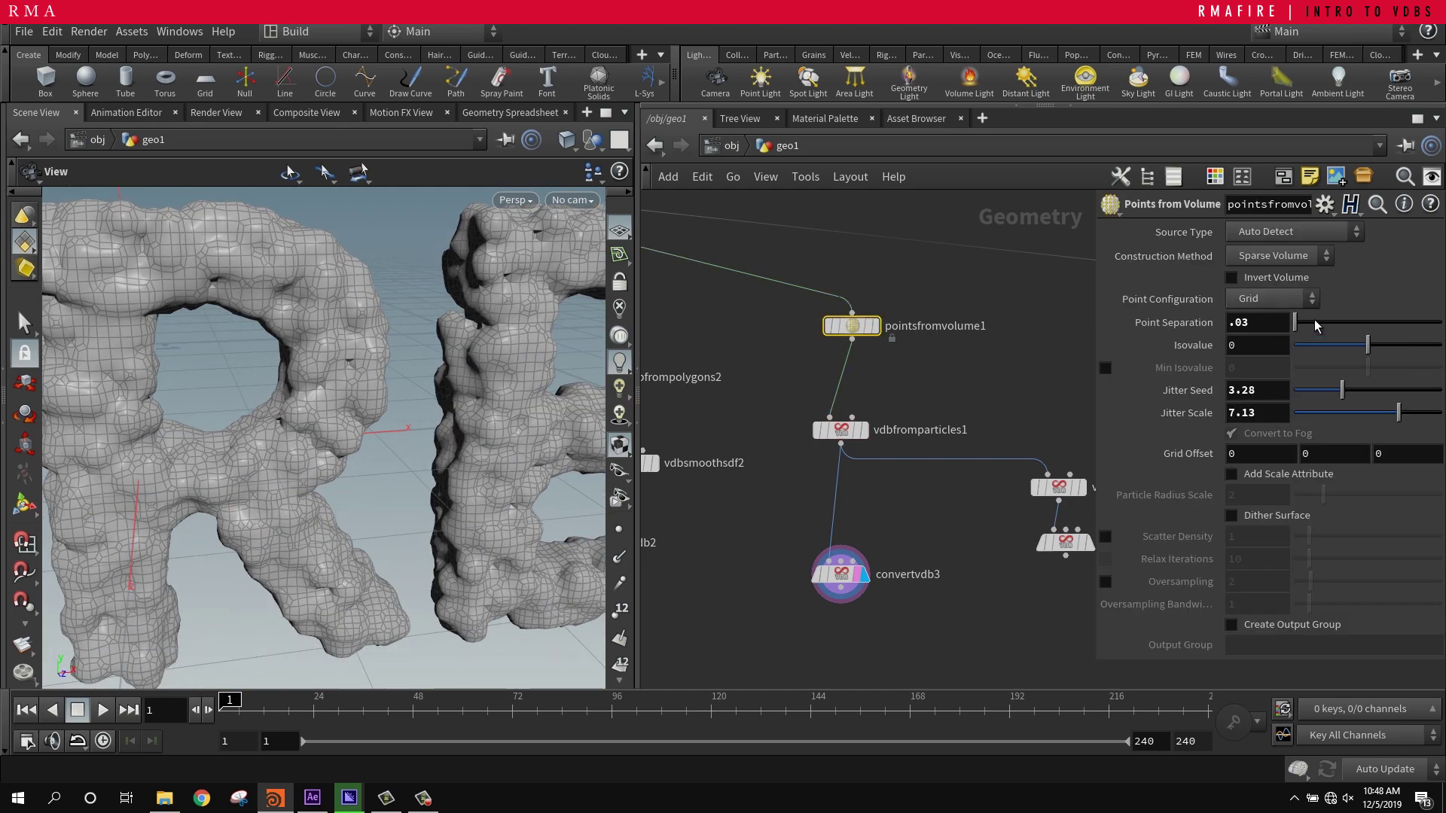
{"action": "left_click_drag", "start_coordinate": [1402, 419], "coordinate": [1354, 402]}
{"action": "right_click_drag", "start_coordinate": [481, 350], "coordinate": [186, 486]}
{"action": "right_click_drag", "start_coordinate": [327, 396], "coordinate": [481, 380]}
{"action": "right_click_drag", "start_coordinate": [249, 401], "coordinate": [342, 403]}
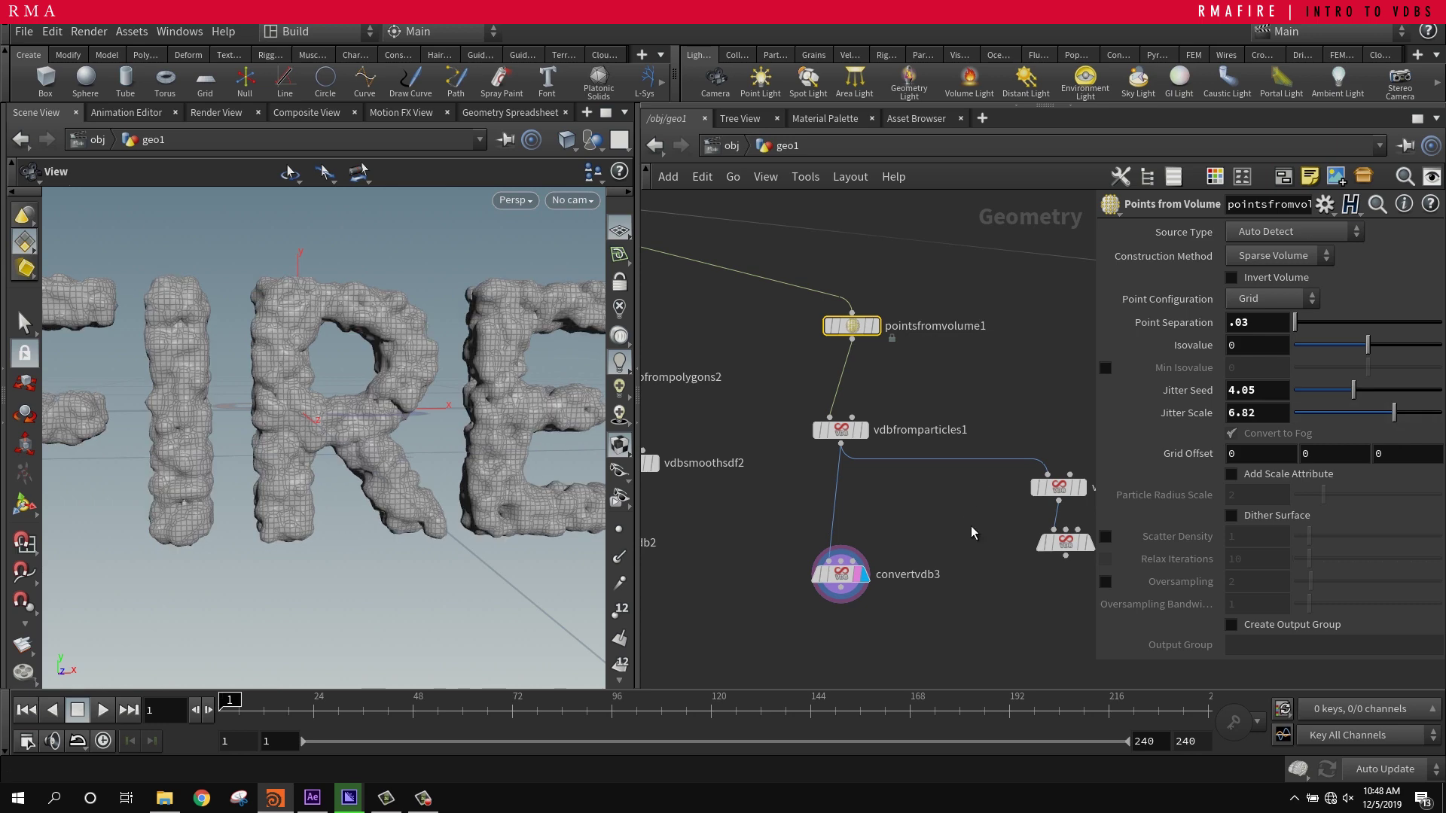
- Display convertvdb4 to view the smoothed polygon version of the particle-based letters
{"action": "middle_click_drag", "start_coordinate": [973, 532], "coordinate": [840, 515]}
{"action": "left_click", "coordinate": [946, 530]}
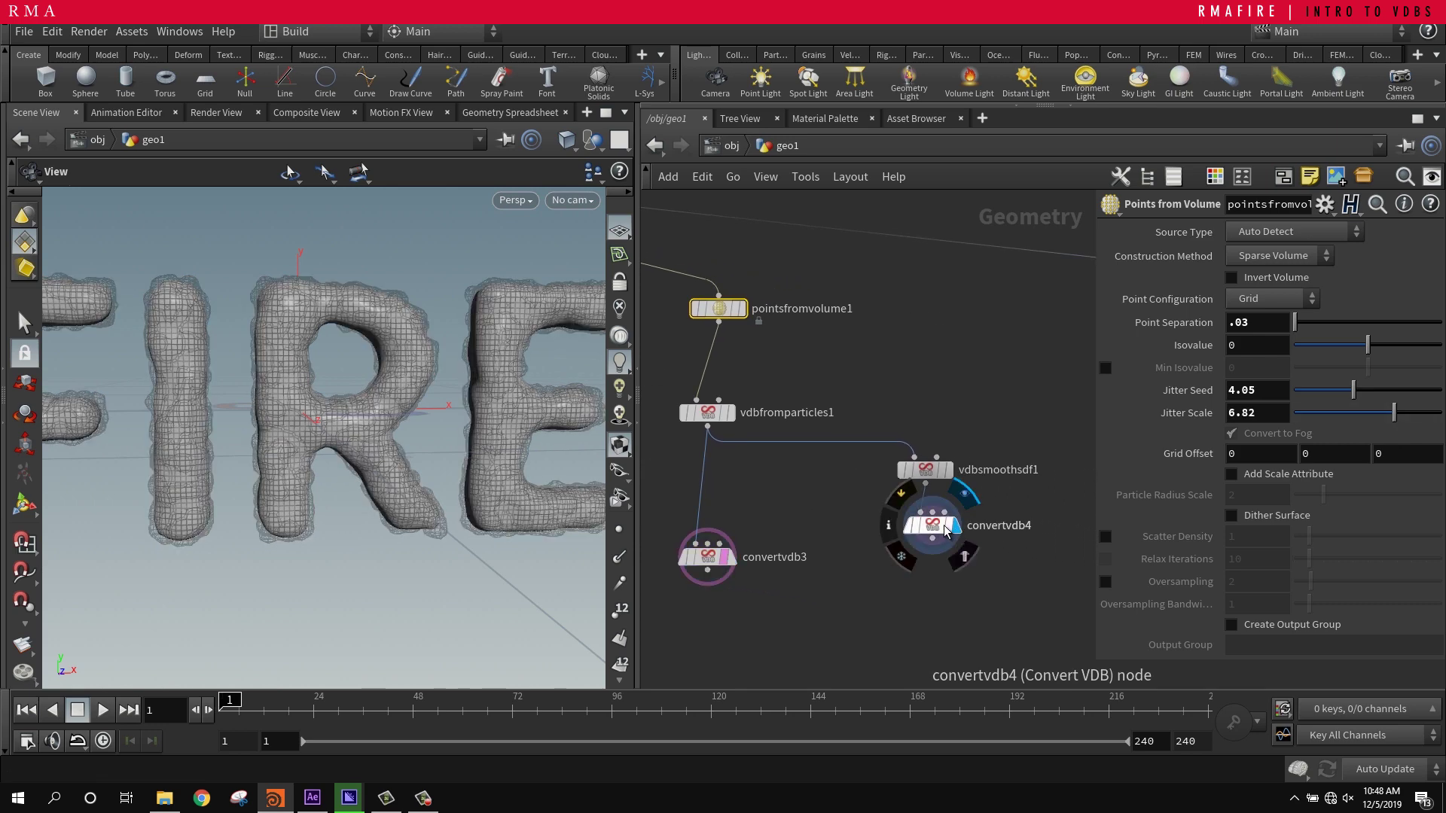
{"action": "left_click", "coordinate": [938, 526]}
{"action": "left_click", "coordinate": [951, 525]}
- Set pointsfromvolume1's Jitter Scale to 6.41 and display its scattered points
{"action": "left_click_drag", "start_coordinate": [714, 290], "coordinate": [712, 286]}
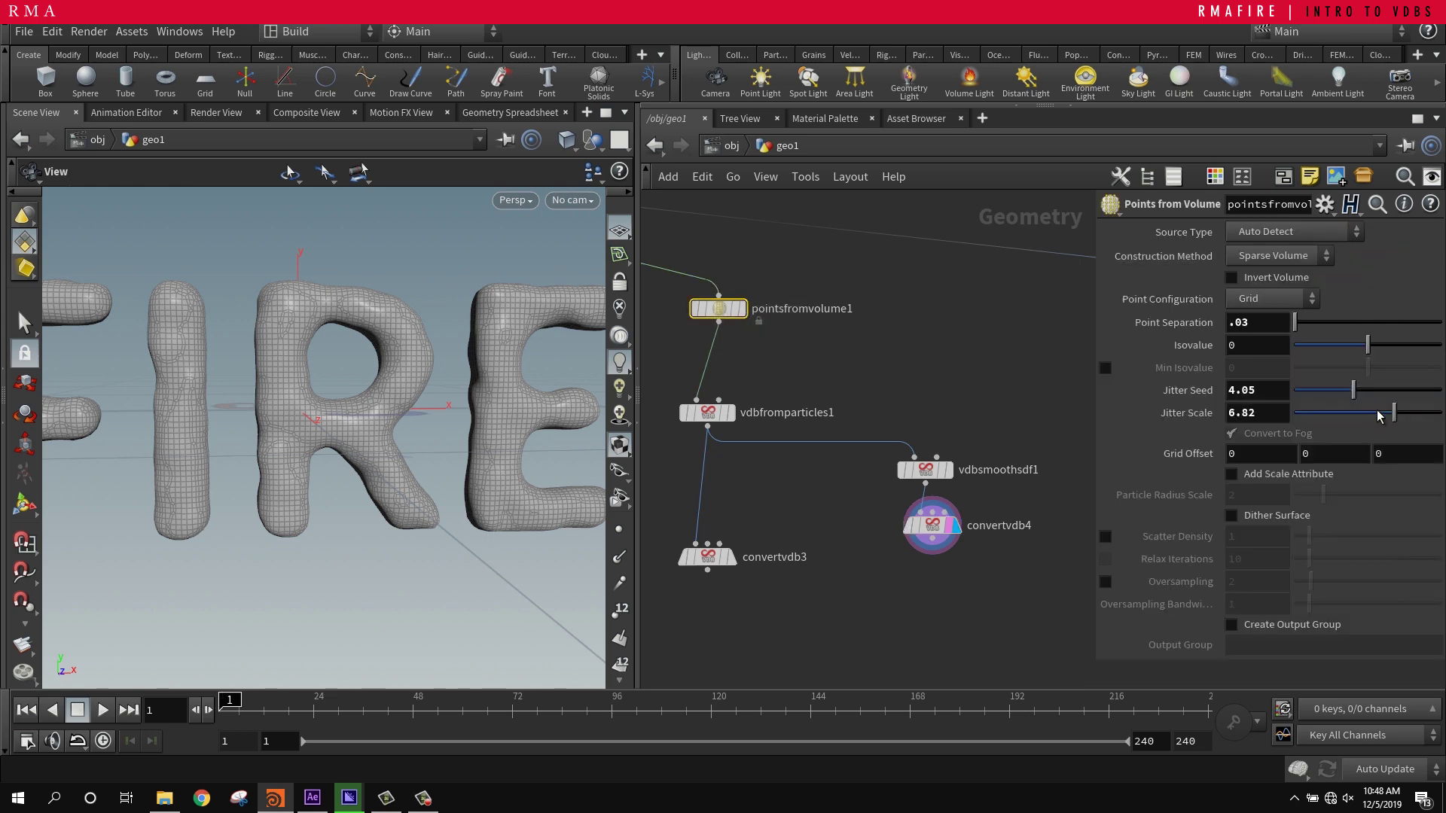
{"action": "mouse_move", "coordinate": [1380, 416]}
{"action": "left_mouse_down"}
{"action": "mouse_move", "coordinate": [1319, 436]}
{"action": "mouse_move", "coordinate": [1387, 416]}
{"action": "left_mouse_up"}
{"action": "left_click", "coordinate": [741, 308]}
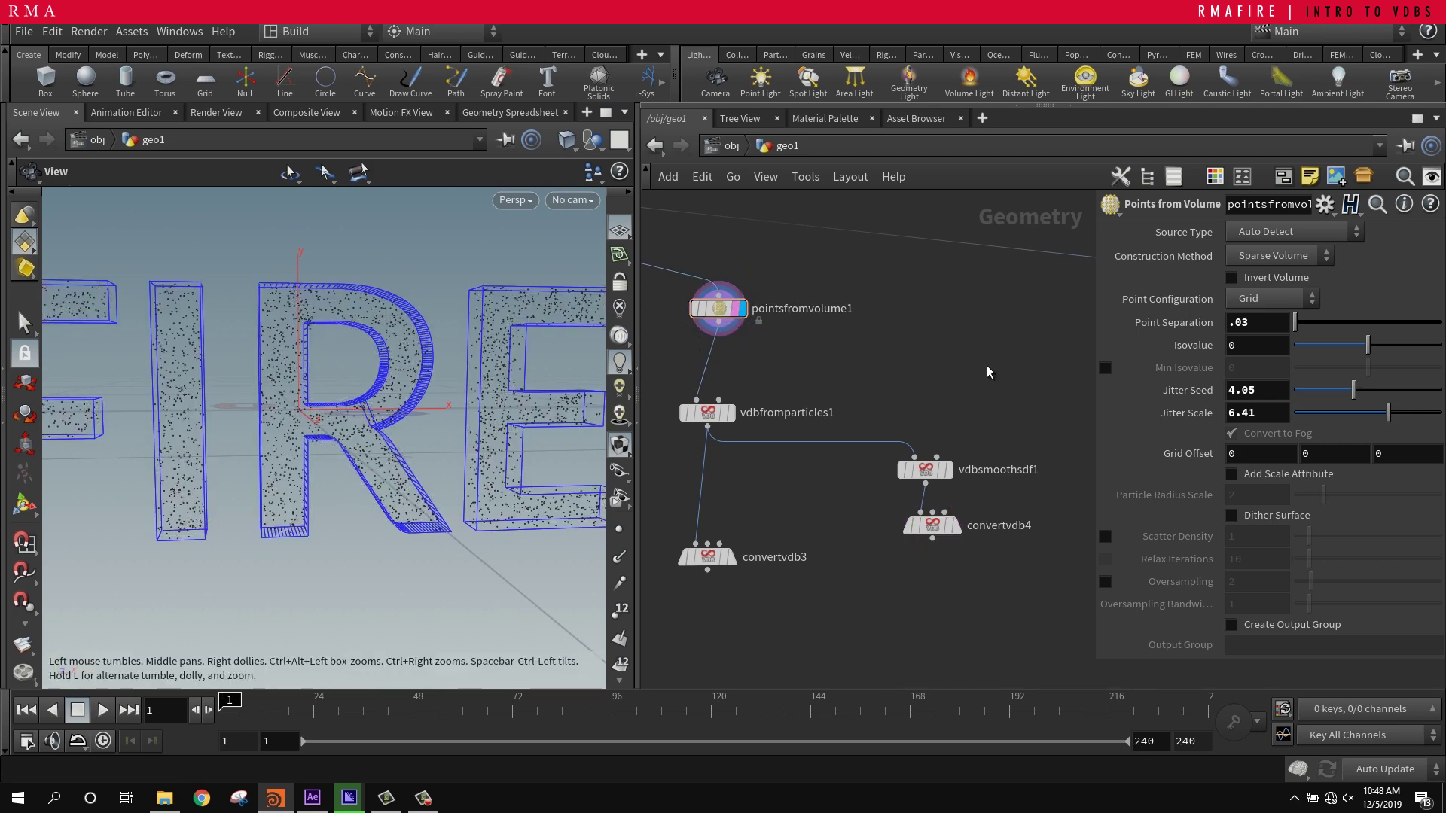
- Display and select vdbfrompolygons3 in the VDB combine network, move it slightly upward, and view its letters
{"action": "middle_click_drag", "start_coordinate": [1011, 366], "coordinate": [785, 421]}
{"action": "scroll", "coordinate": [785, 422], "scroll_direction": "down", "scroll_amount": 3}
{"action": "scroll", "coordinate": [1009, 418], "scroll_direction": "up", "scroll_amount": 3}
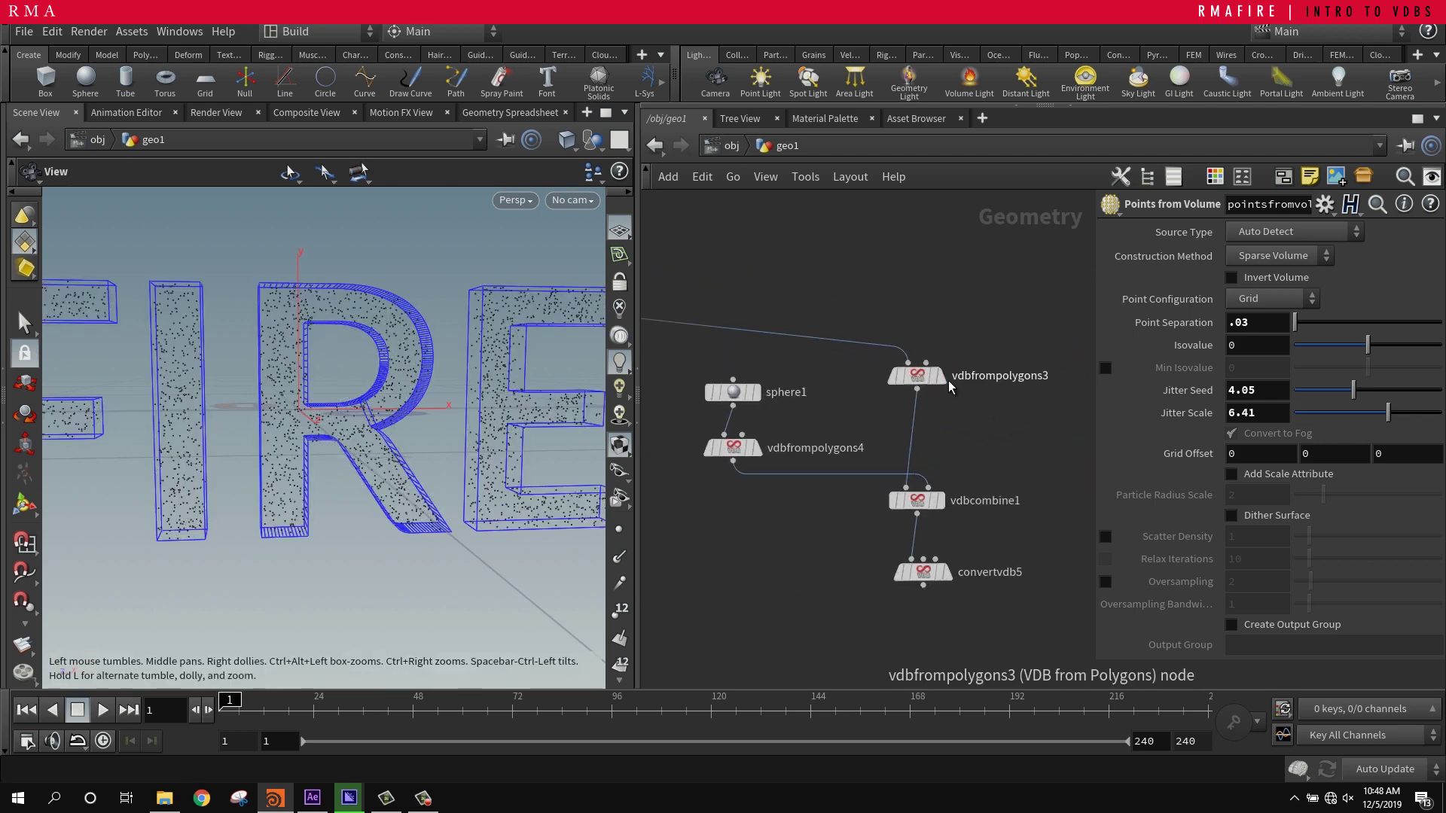
{"action": "left_click", "coordinate": [947, 378]}
{"action": "left_click_drag", "start_coordinate": [921, 381], "coordinate": [920, 332]}
{"action": "right_click_drag", "start_coordinate": [426, 395], "coordinate": [368, 429]}
{"action": "left_click_drag", "start_coordinate": [368, 429], "coordinate": [348, 412]}
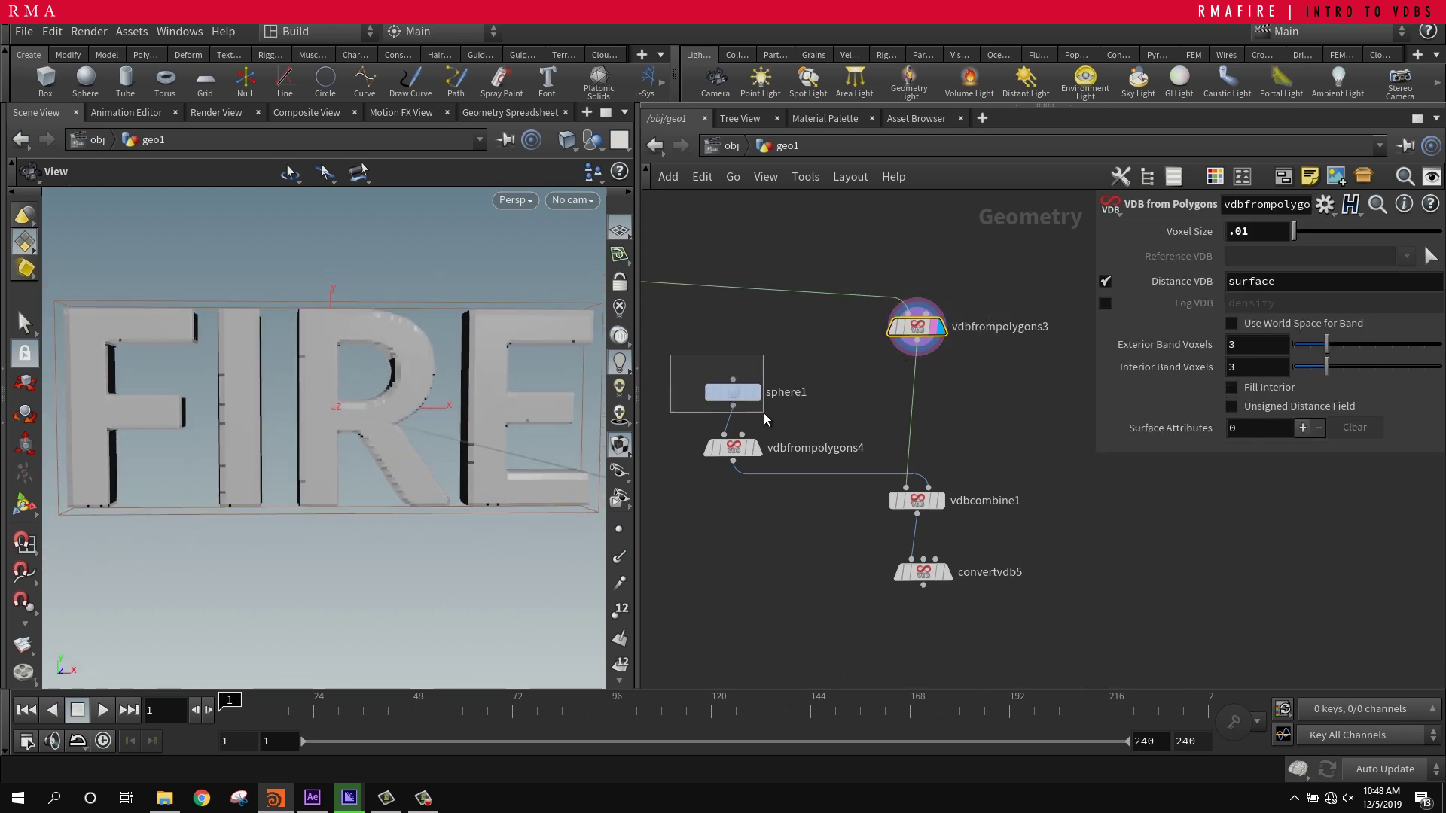
- Display sphere1 and its VDB conversion vdbfrompolygons4 in turn, selecting each to show its parameters
{"action": "left_click_drag", "start_coordinate": [761, 412], "coordinate": [762, 411]}
{"action": "left_click", "coordinate": [754, 392]}
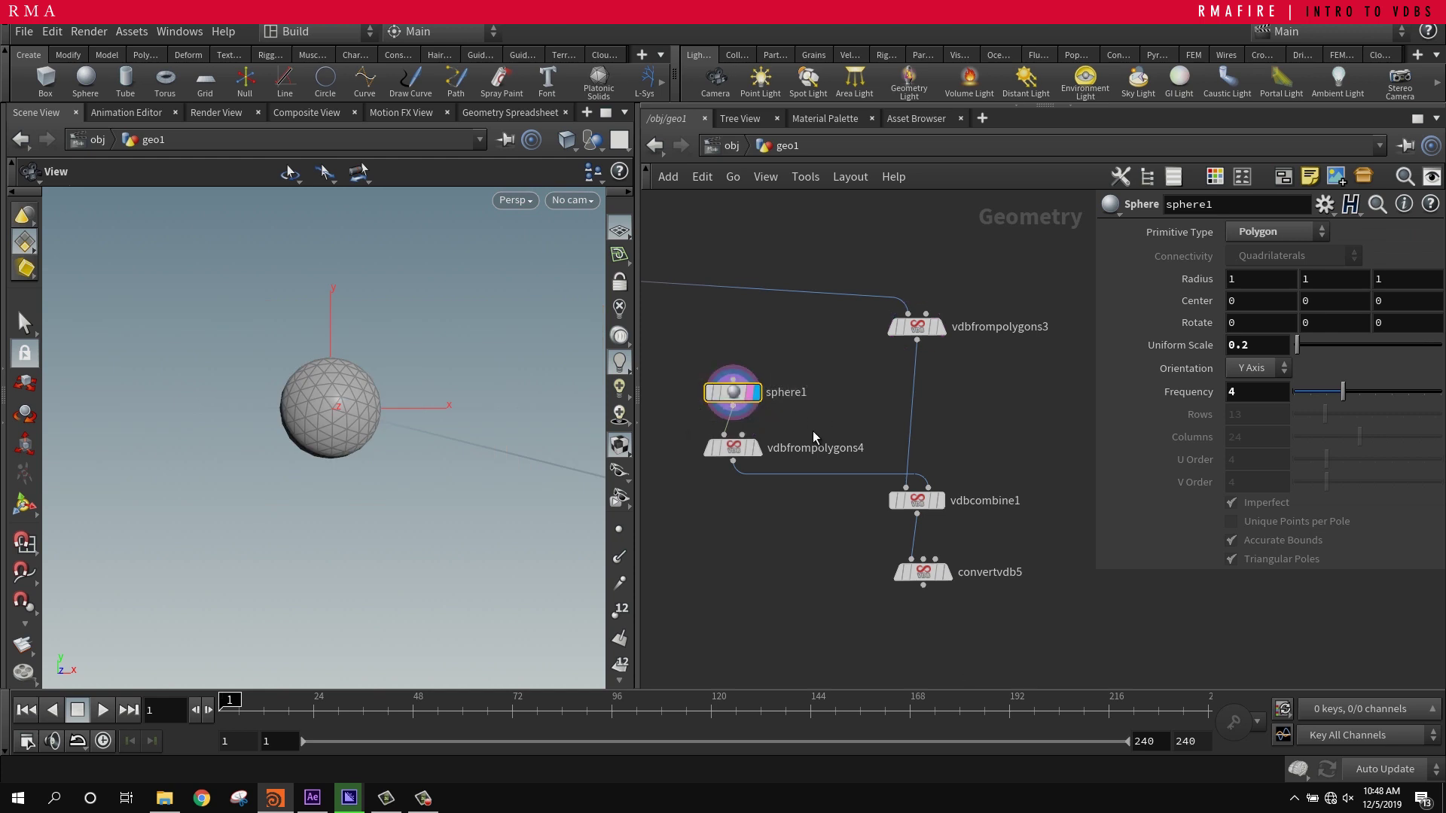
{"action": "left_click", "coordinate": [755, 447]}
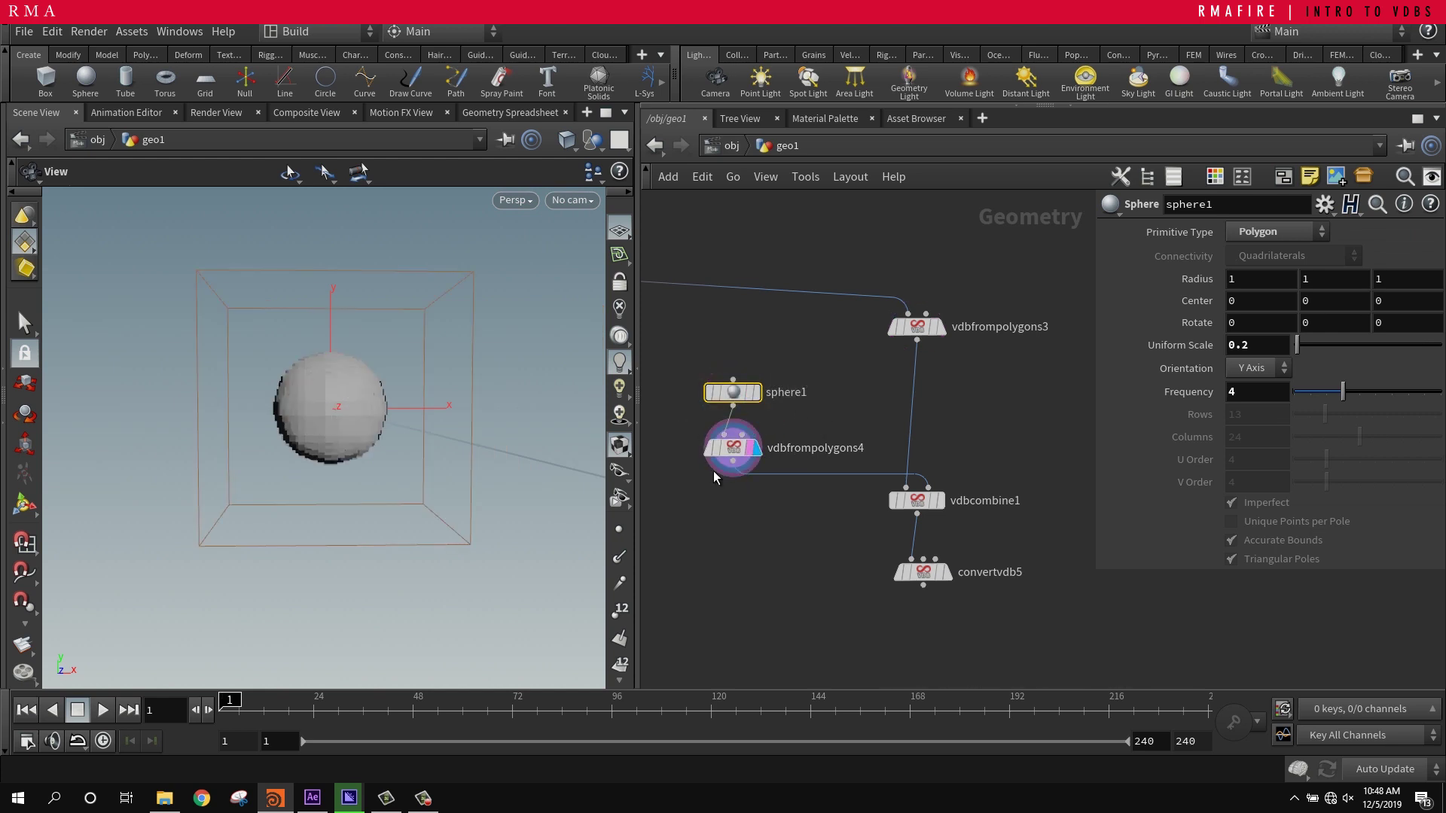
{"action": "left_click", "coordinate": [724, 450]}
- Display vdbcombine1 followed by convertvdb5, and shift convertvdb5 farther down the network
{"action": "left_click", "coordinate": [939, 500]}
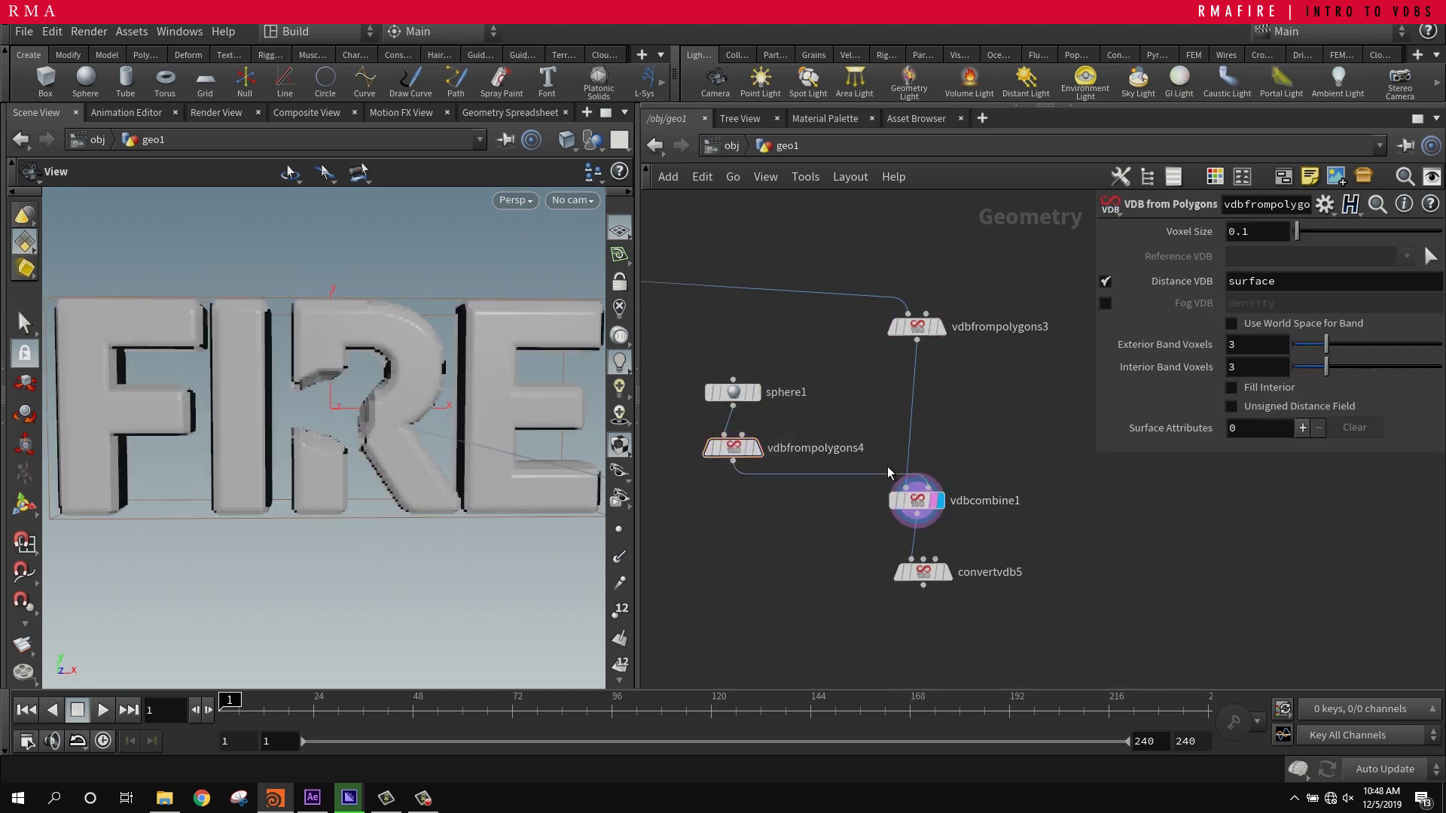
{"action": "scroll", "coordinate": [342, 442], "scroll_direction": "up", "scroll_amount": 5}
{"action": "left_click", "coordinate": [942, 572]}
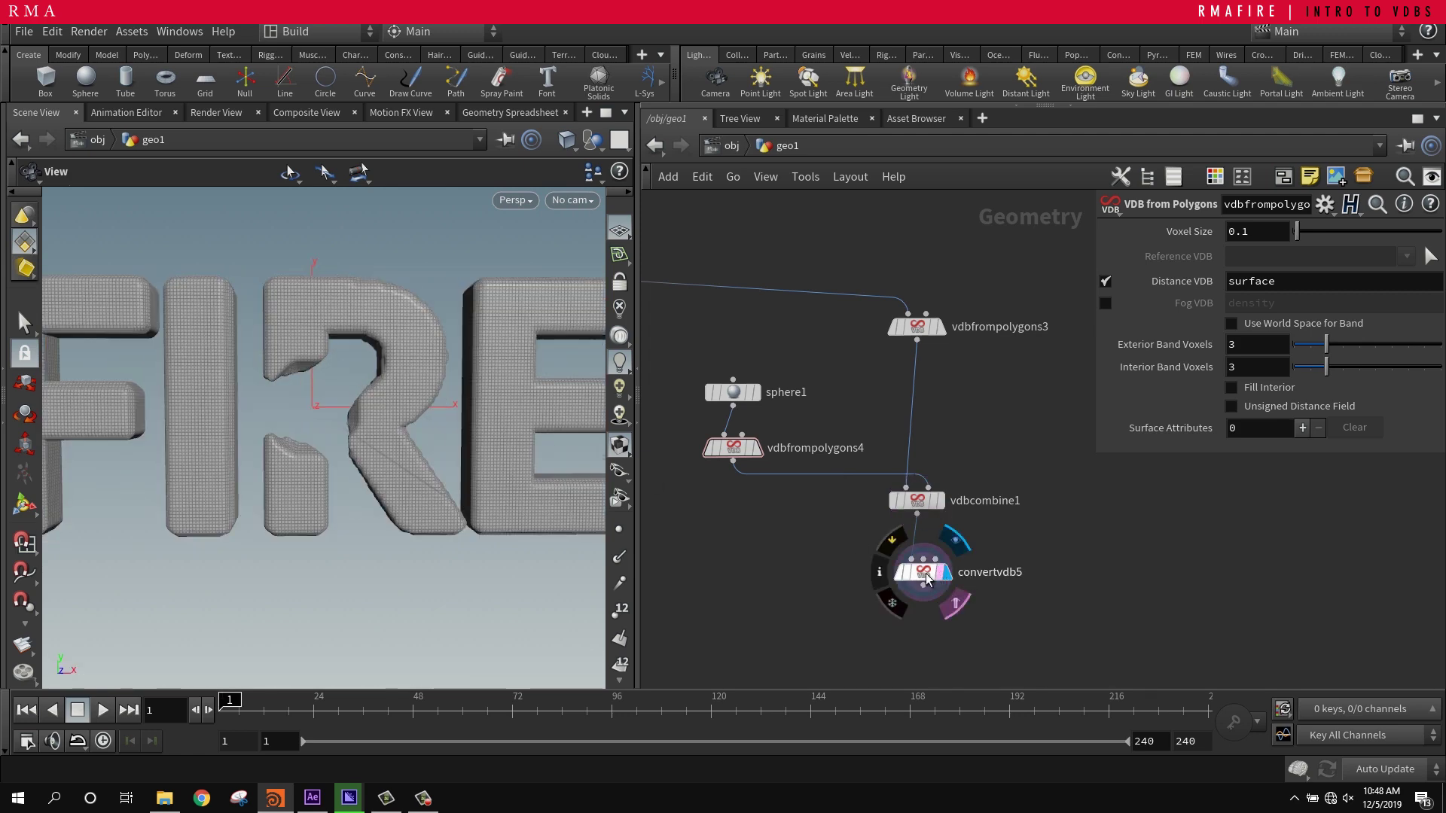
{"action": "left_click_drag", "start_coordinate": [924, 573], "coordinate": [923, 625]}
- Examine the spherical cut in the letter R from several angles and distances
{"action": "scroll", "coordinate": [368, 478], "scroll_direction": "down", "scroll_amount": 5}
{"action": "left_click_drag", "start_coordinate": [369, 478], "coordinate": [496, 449]}
{"action": "scroll", "coordinate": [336, 481], "scroll_direction": "up", "scroll_amount": 6}
{"action": "scroll", "coordinate": [384, 445], "scroll_direction": "up", "scroll_amount": 6}
{"action": "left_click_drag", "start_coordinate": [384, 410], "coordinate": [414, 495]}
{"action": "scroll", "coordinate": [339, 413], "scroll_direction": "down", "scroll_amount": 6}
{"action": "left_click_drag", "start_coordinate": [298, 427], "coordinate": [369, 404]}
{"action": "scroll", "coordinate": [263, 422], "scroll_direction": "up", "scroll_amount": 6}
- Try the Add operation on vdbcombine1 and inspect the combined shape from several angles
{"action": "left_click_drag", "start_coordinate": [874, 416], "coordinate": [930, 530]}
{"action": "left_click", "coordinate": [1343, 313]}
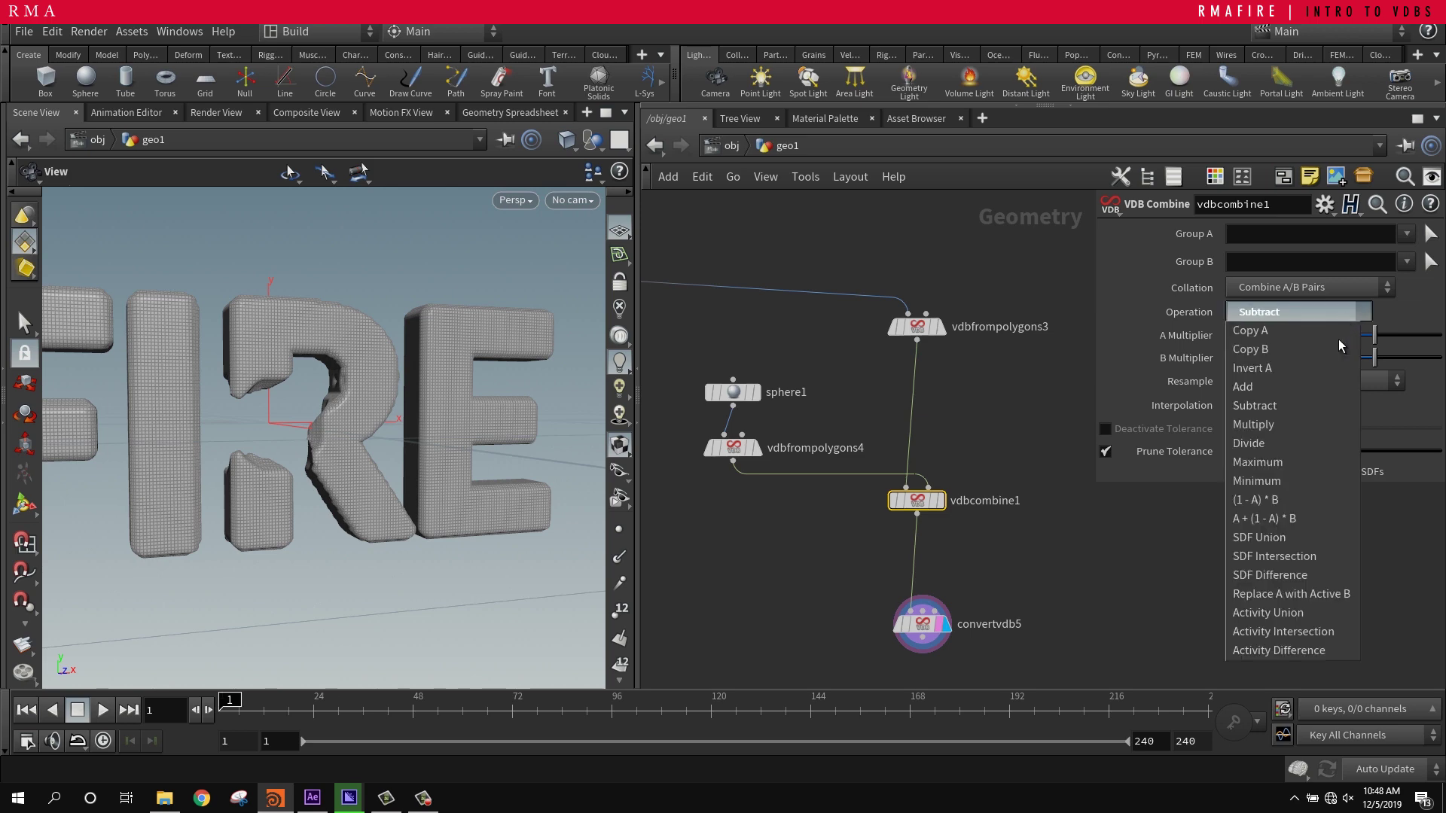
{"action": "left_click", "coordinate": [1322, 381]}
{"action": "left_click_drag", "start_coordinate": [320, 407], "coordinate": [278, 405]}
{"action": "right_click_drag", "start_coordinate": [279, 405], "coordinate": [596, 377]}
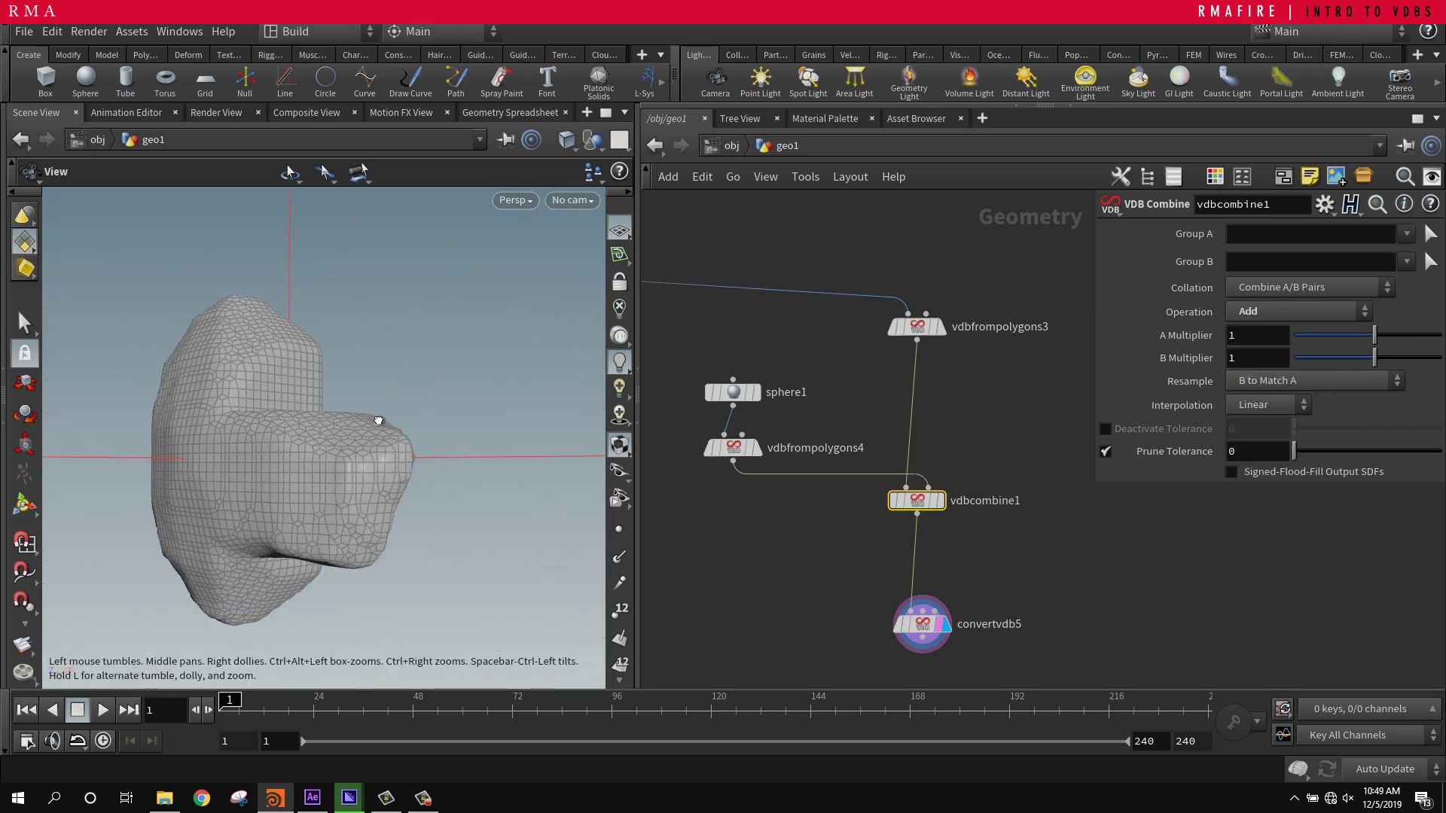
{"action": "left_click_drag", "start_coordinate": [381, 422], "coordinate": [348, 419]}
{"action": "right_click_drag", "start_coordinate": [348, 420], "coordinate": [495, 437]}
{"action": "left_click_drag", "start_coordinate": [495, 437], "coordinate": [377, 460]}
{"action": "right_click_drag", "start_coordinate": [377, 460], "coordinate": [136, 552]}
{"action": "left_click_drag", "start_coordinate": [135, 552], "coordinate": [197, 479]}
- Try the Multiply operation on vdbcombine1, and return it to Subtract
{"action": "left_click", "coordinate": [1305, 311]}
{"action": "left_click", "coordinate": [1284, 426]}
{"action": "left_click_drag", "start_coordinate": [176, 397], "coordinate": [241, 399]}
{"action": "left_click", "coordinate": [1280, 311]}
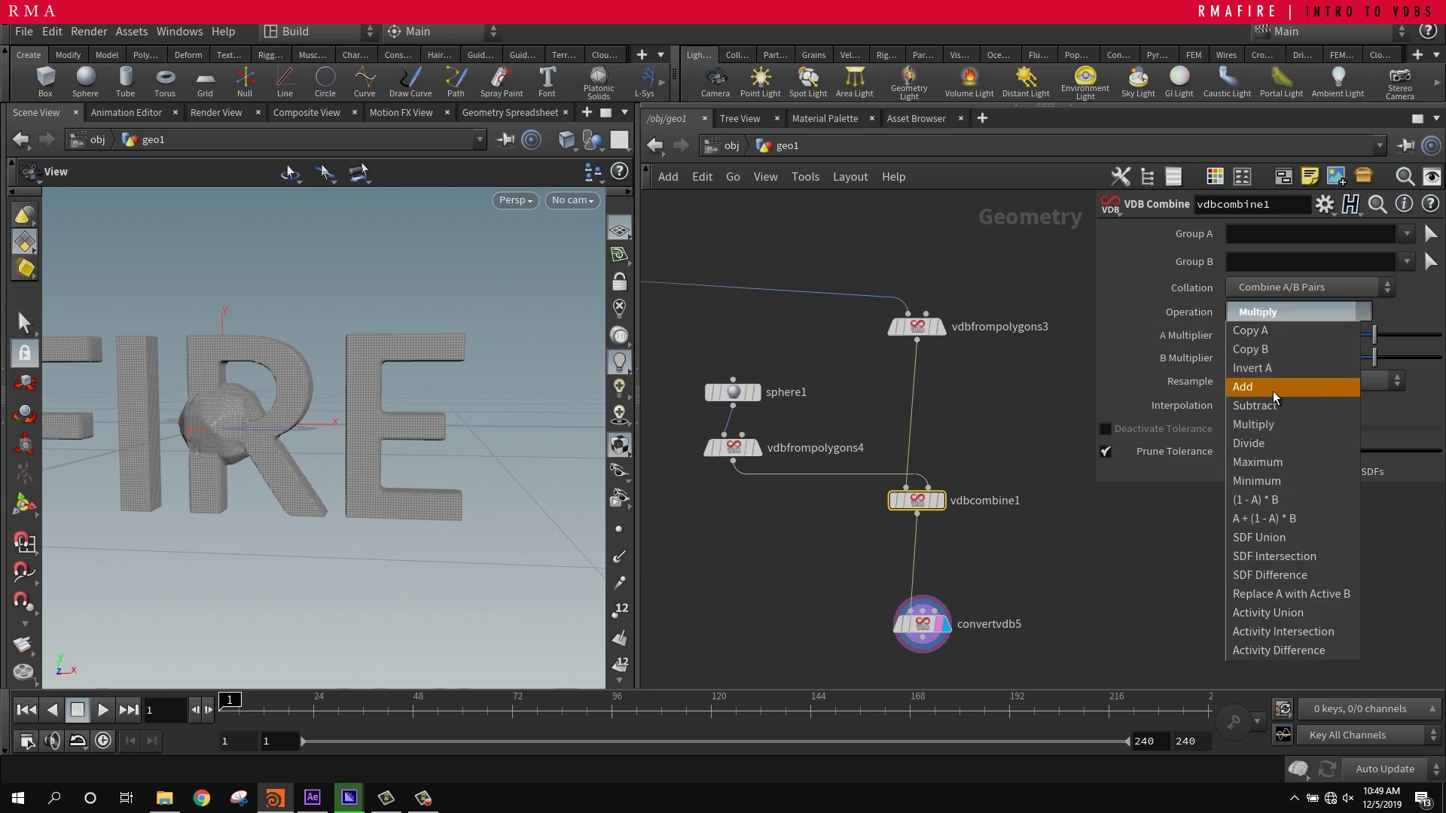
{"action": "left_click", "coordinate": [1254, 405]}
{"action": "mouse_move", "coordinate": [360, 417]}
{"action": "left_mouse_down"}
{"action": "mouse_move", "coordinate": [290, 458]}
{"action": "mouse_move", "coordinate": [306, 426]}
{"action": "mouse_move", "coordinate": [332, 422]}
{"action": "left_mouse_up"}
{"action": "scroll", "coordinate": [332, 423], "scroll_direction": "up", "scroll_amount": 3}
- Move convertvdb5 back up beneath vdbcombine1 and adjust its Isovalue to make the letters slightly thinner
{"action": "left_click", "coordinate": [900, 629]}
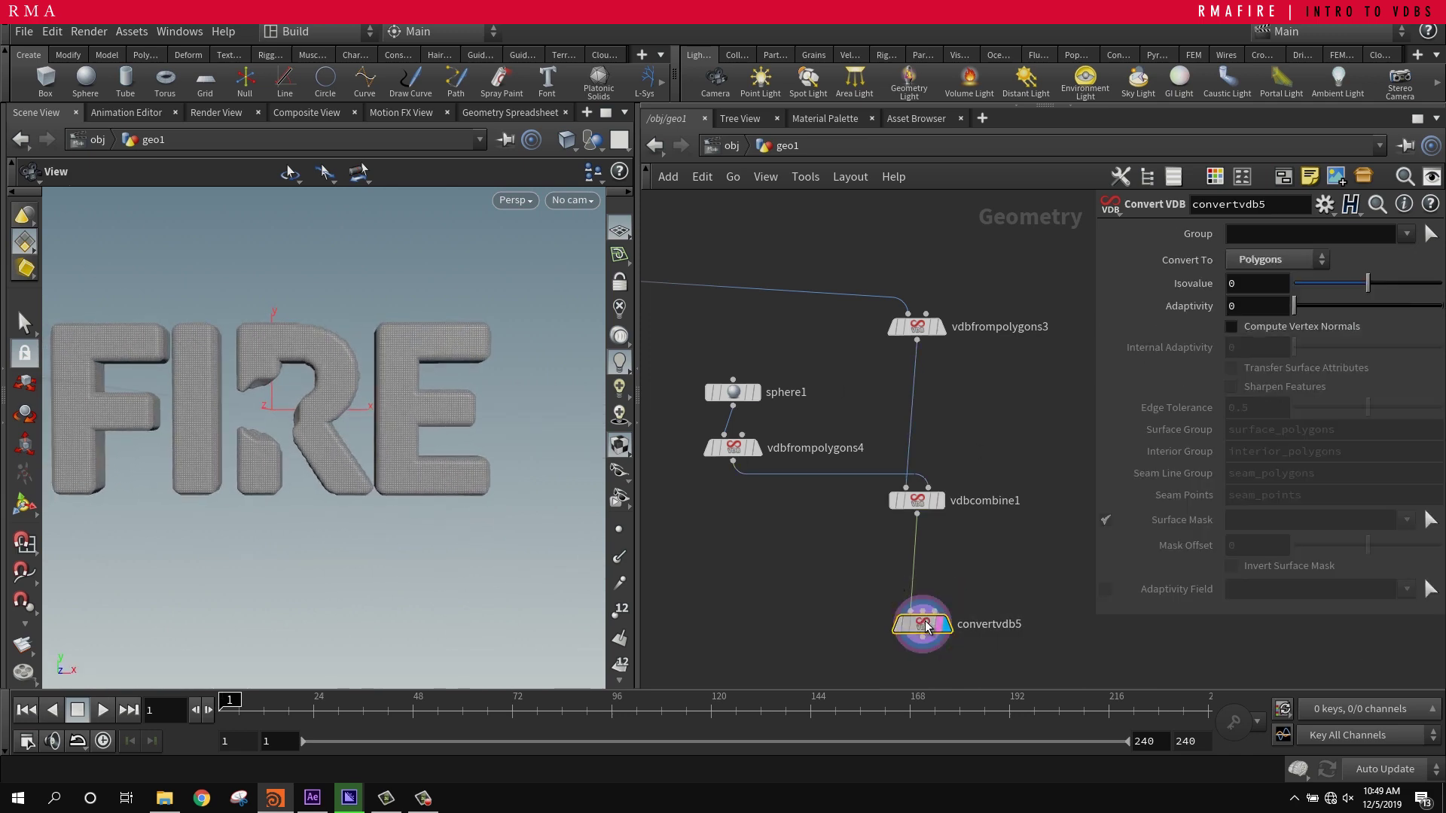
{"action": "left_click_drag", "start_coordinate": [896, 636], "coordinate": [898, 585]}
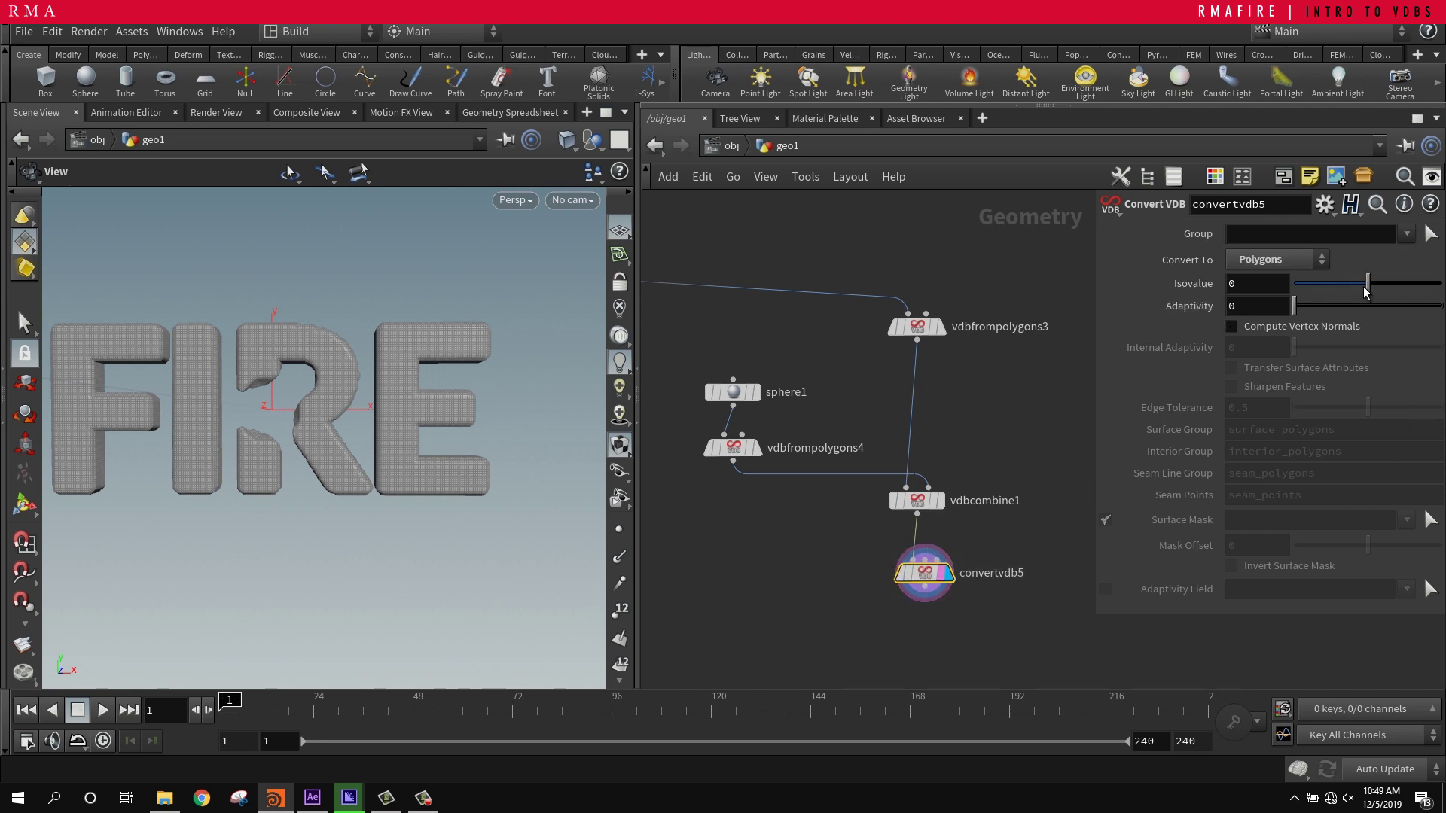
{"action": "mouse_move", "coordinate": [1367, 292]}
{"action": "left_mouse_down"}
{"action": "mouse_move", "coordinate": [1380, 286]}
{"action": "mouse_move", "coordinate": [1367, 289]}
{"action": "left_mouse_up"}
{"action": "mouse_move", "coordinate": [1263, 283]}
{"action": "middle_mouse_down"}
{"action": "mouse_move", "coordinate": [1265, 310]}
{"action": "mouse_move", "coordinate": [1318, 300]}
{"action": "mouse_move", "coordinate": [1237, 312]}
{"action": "mouse_move", "coordinate": [1274, 303]}
{"action": "mouse_move", "coordinate": [1267, 291]}
{"action": "middle_mouse_up"}
- Set vdbfrompolygons3's Voxel Size to 0.008 and review the finer cut letters
{"action": "left_click", "coordinate": [911, 322]}
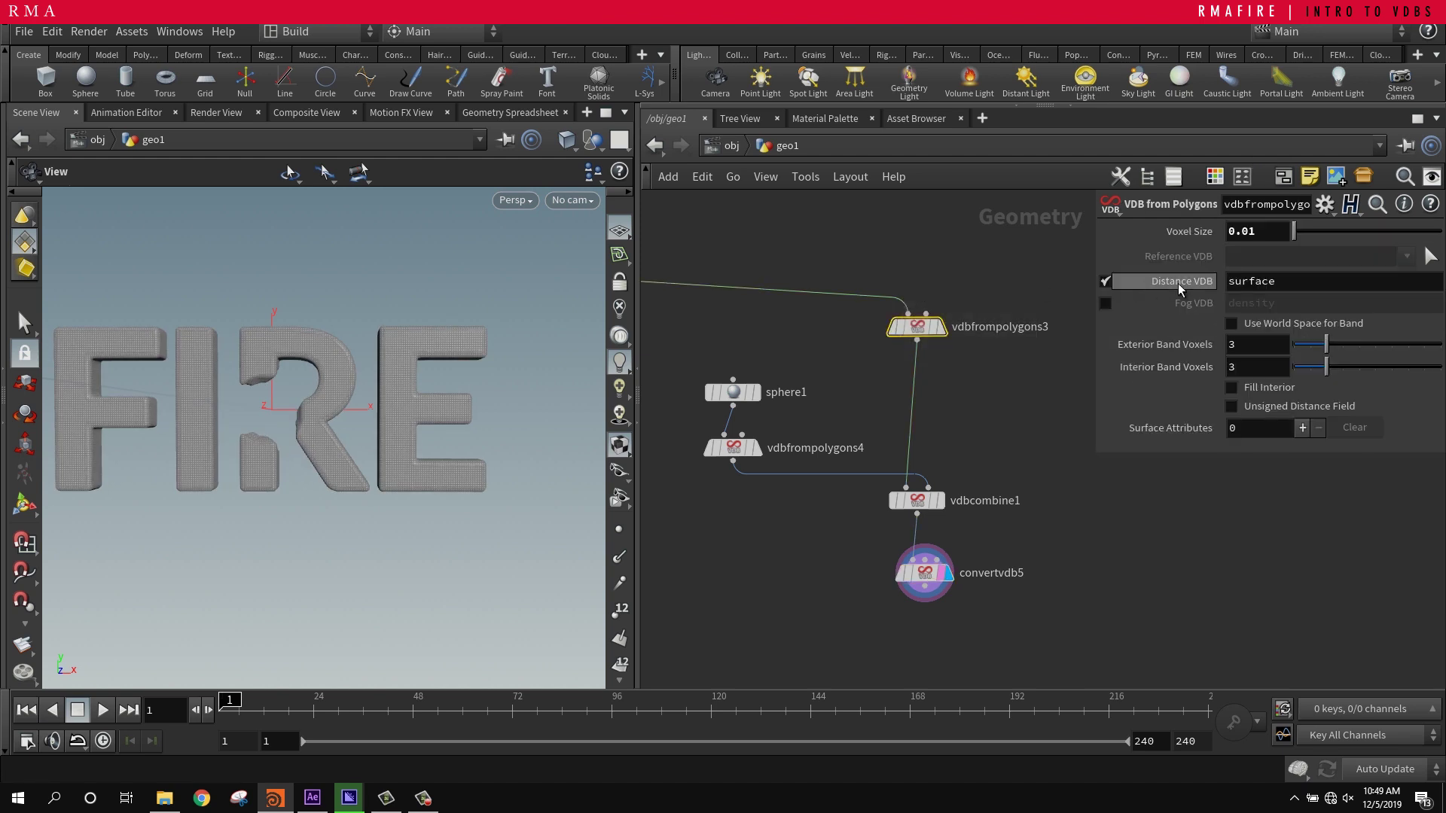
{"action": "middle_click_drag", "start_coordinate": [1272, 231], "coordinate": [1240, 314]}
{"action": "left_click_drag", "start_coordinate": [444, 426], "coordinate": [293, 473]}
{"action": "right_click_drag", "start_coordinate": [293, 473], "coordinate": [307, 463]}
{"action": "left_click_drag", "start_coordinate": [307, 462], "coordinate": [352, 451]}
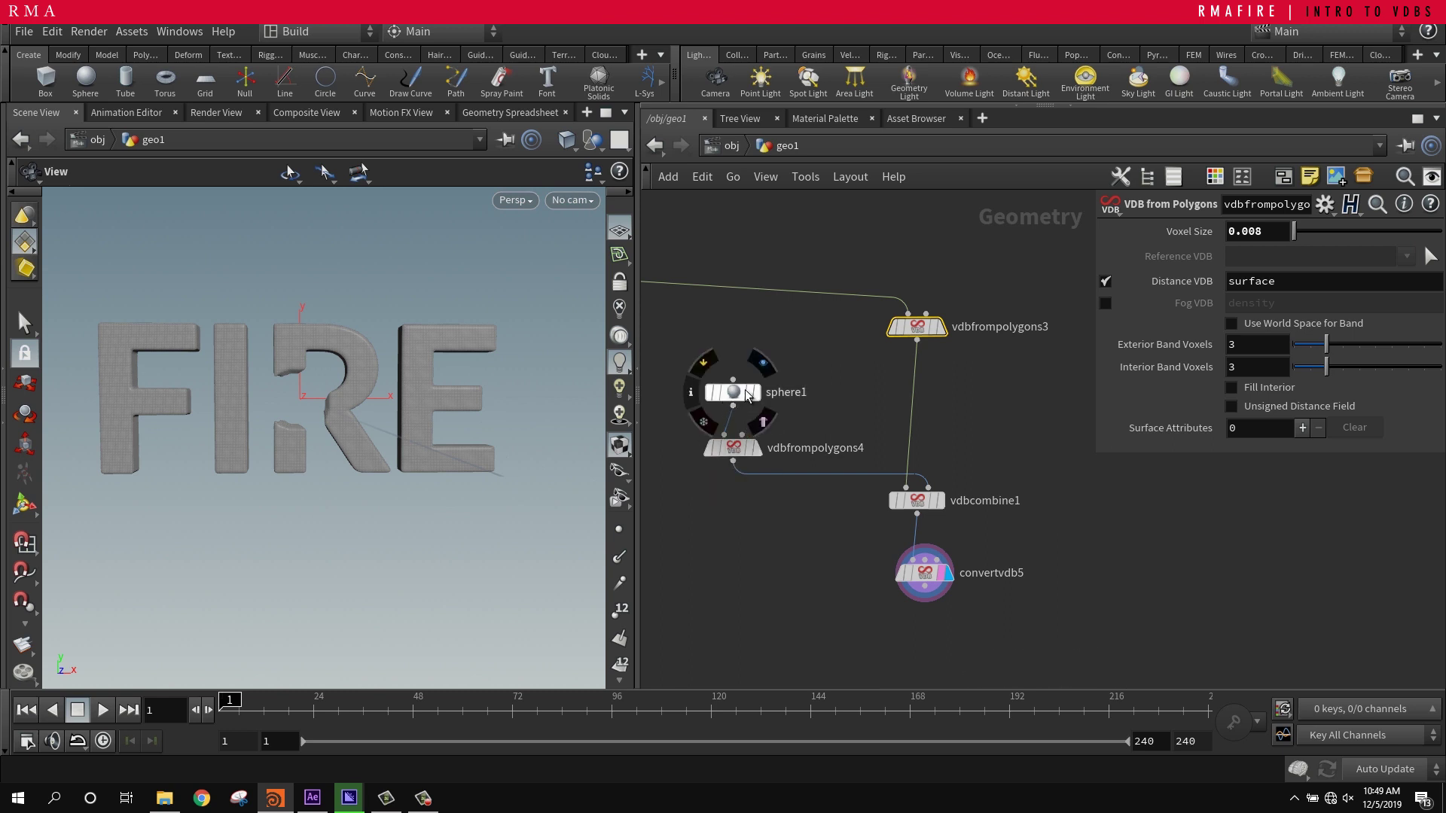
{"action": "middle_click_drag", "start_coordinate": [1036, 585], "coordinate": [1019, 579]}
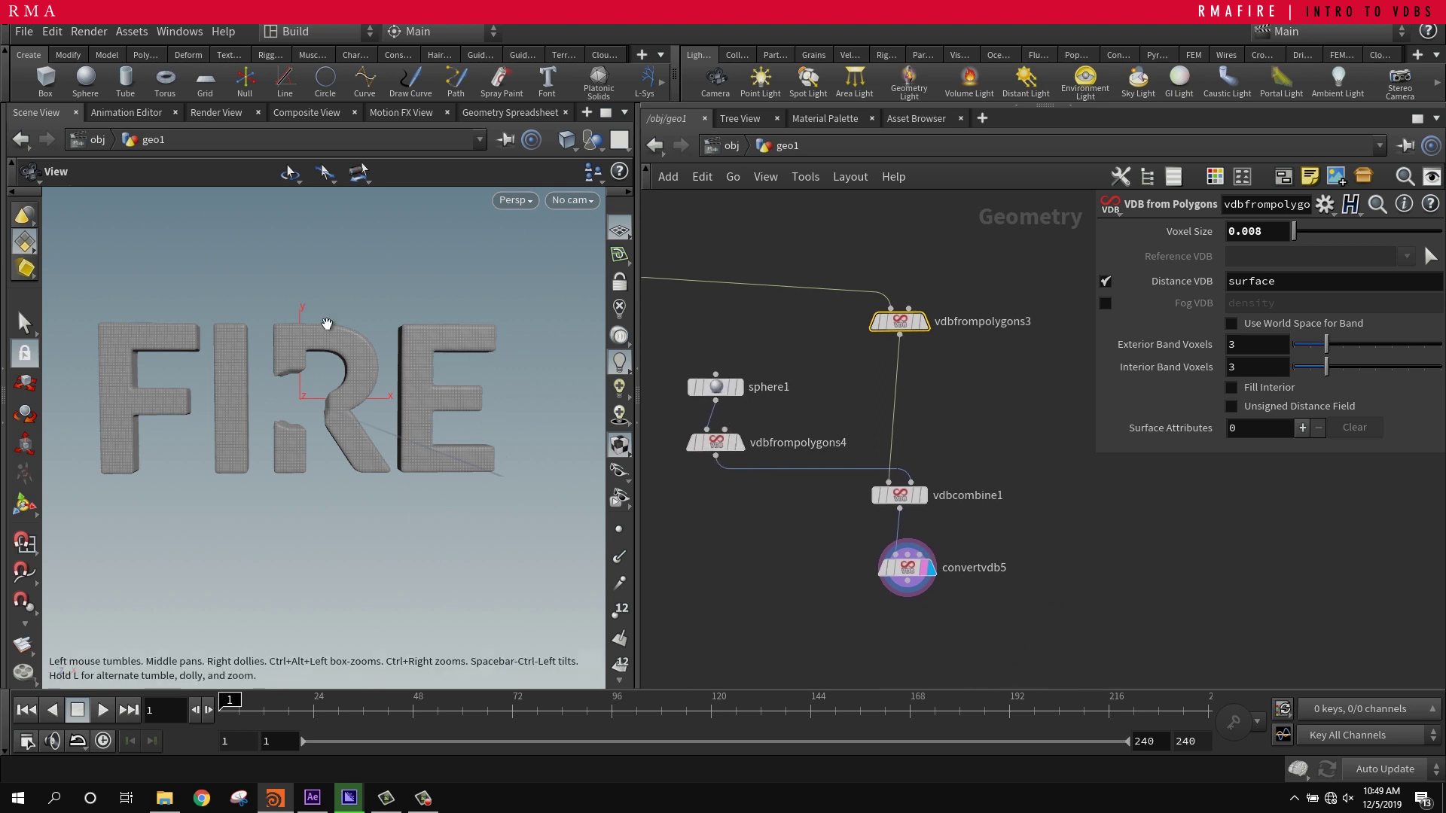
{"action": "left_click_drag", "start_coordinate": [326, 322], "coordinate": [304, 468]}
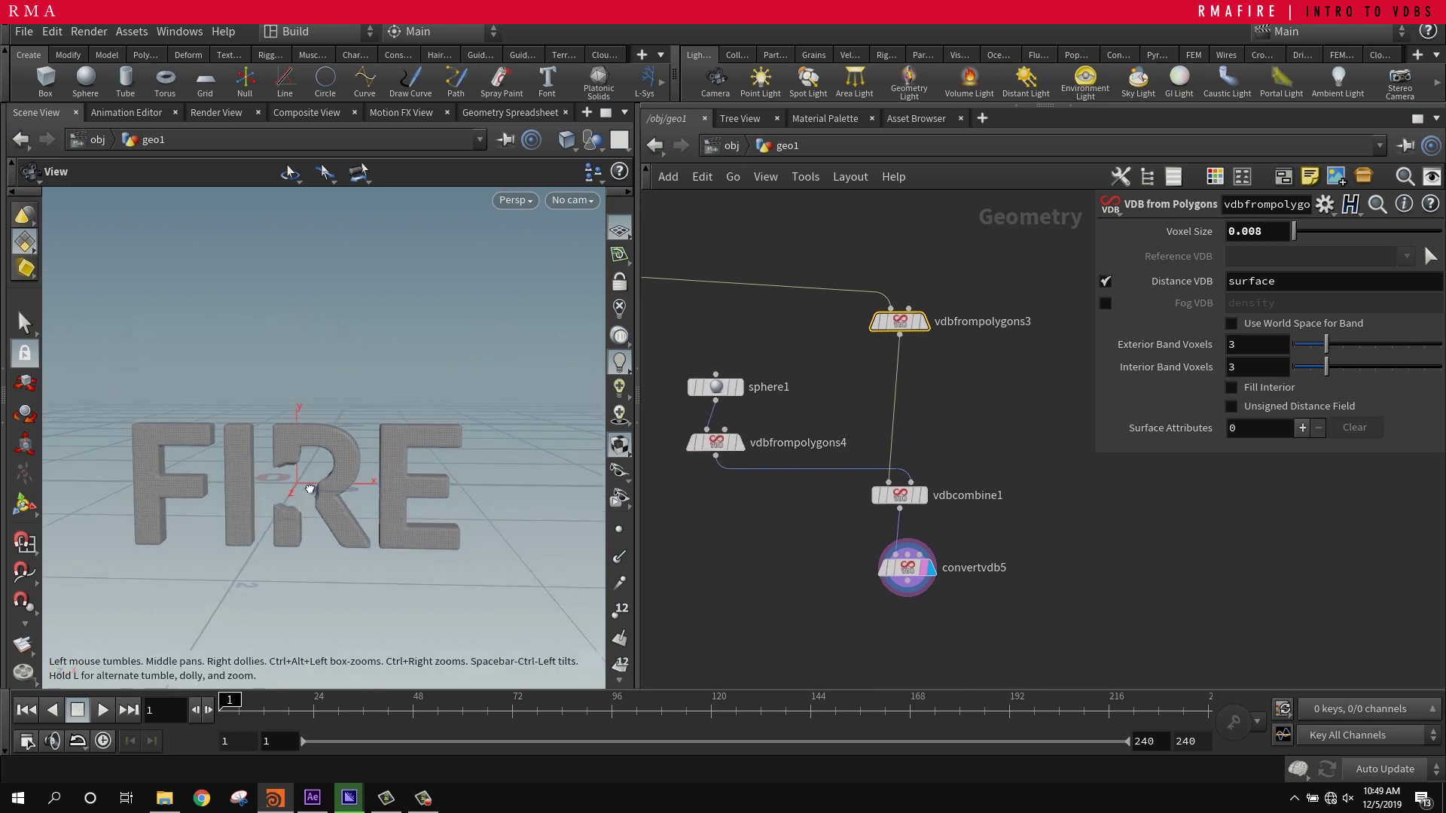
{"action": "left_click_drag", "start_coordinate": [309, 489], "coordinate": [310, 488]}
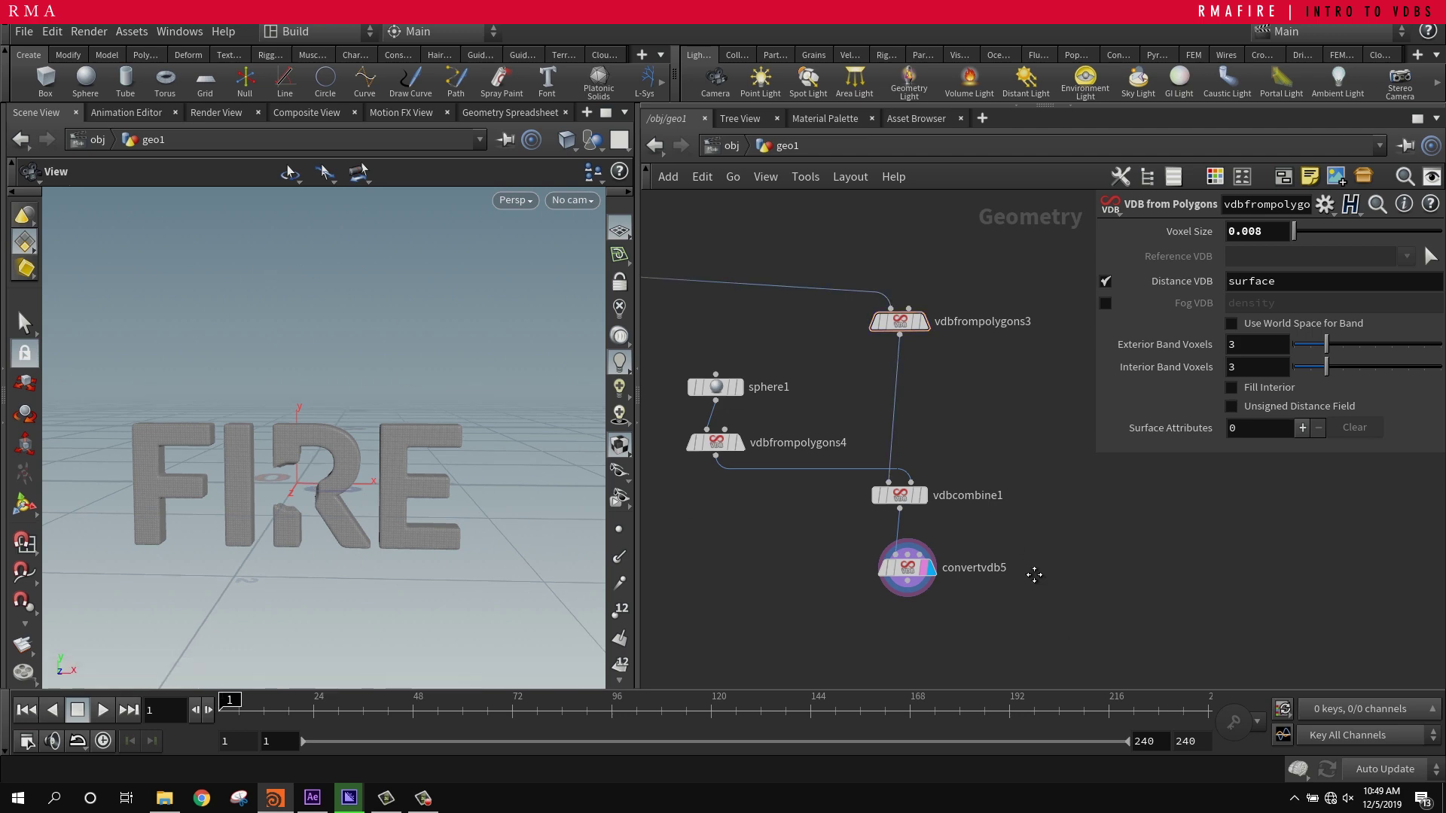
- Add a Transform node, feed convertvdb5 into it, and display it below and to the side of convertvdb5
{"action": "middle_click_drag", "start_coordinate": [1033, 574], "coordinate": [987, 469]}
{"action": "middle_click_drag", "start_coordinate": [972, 534], "coordinate": [959, 522]}
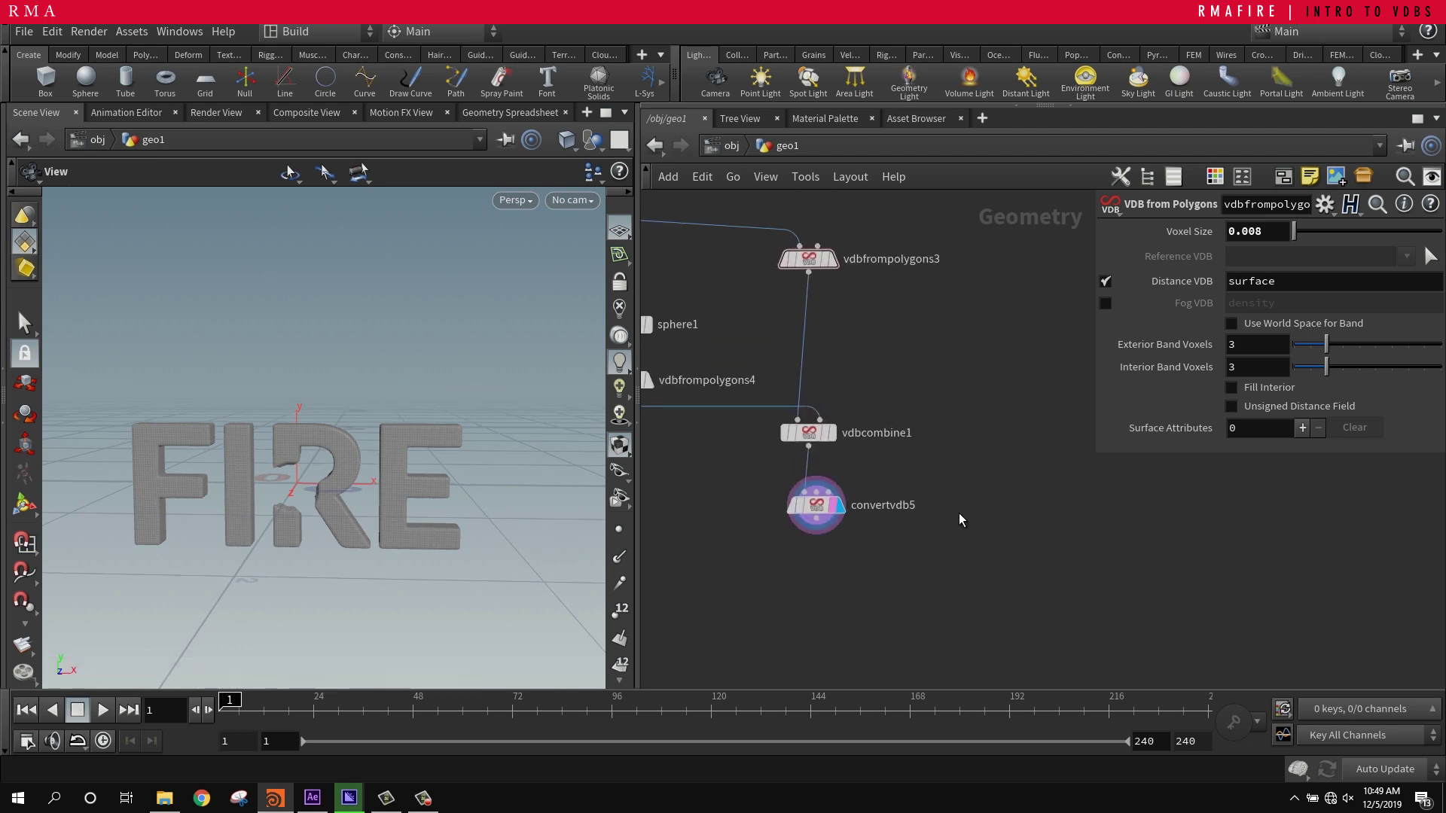
{"action": "key", "text": "Tab"}
{"action": "type", "text": "TRA"}
{"action": "left_click", "coordinate": [1155, 88]}
{"action": "left_click", "coordinate": [1030, 519]}
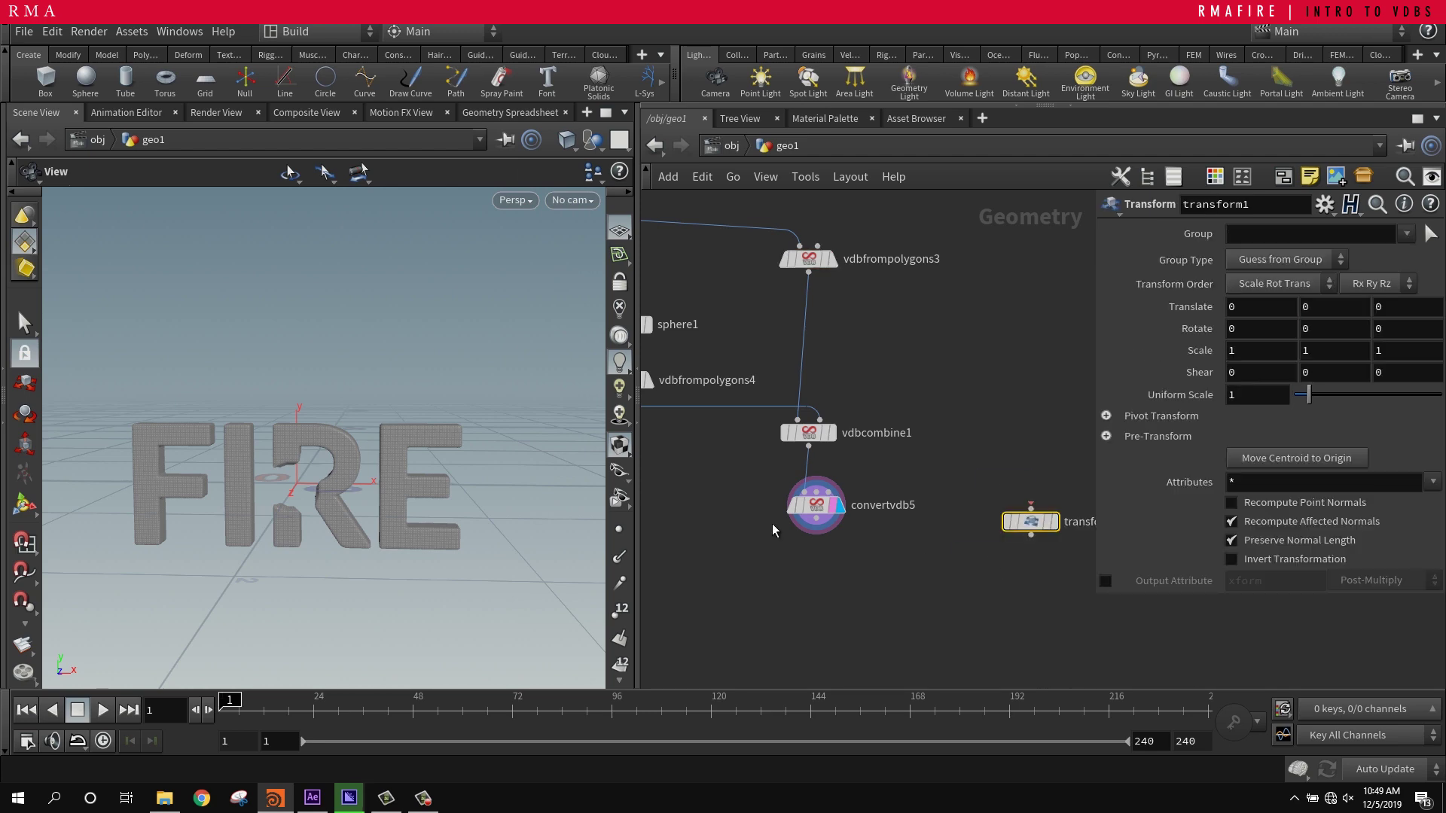
{"action": "left_click", "coordinate": [823, 524]}
{"action": "left_click", "coordinate": [1030, 506]}
{"action": "left_click_drag", "start_coordinate": [1029, 521], "coordinate": [1014, 607]}
{"action": "middle_click_drag", "start_coordinate": [866, 652], "coordinate": [860, 500]}
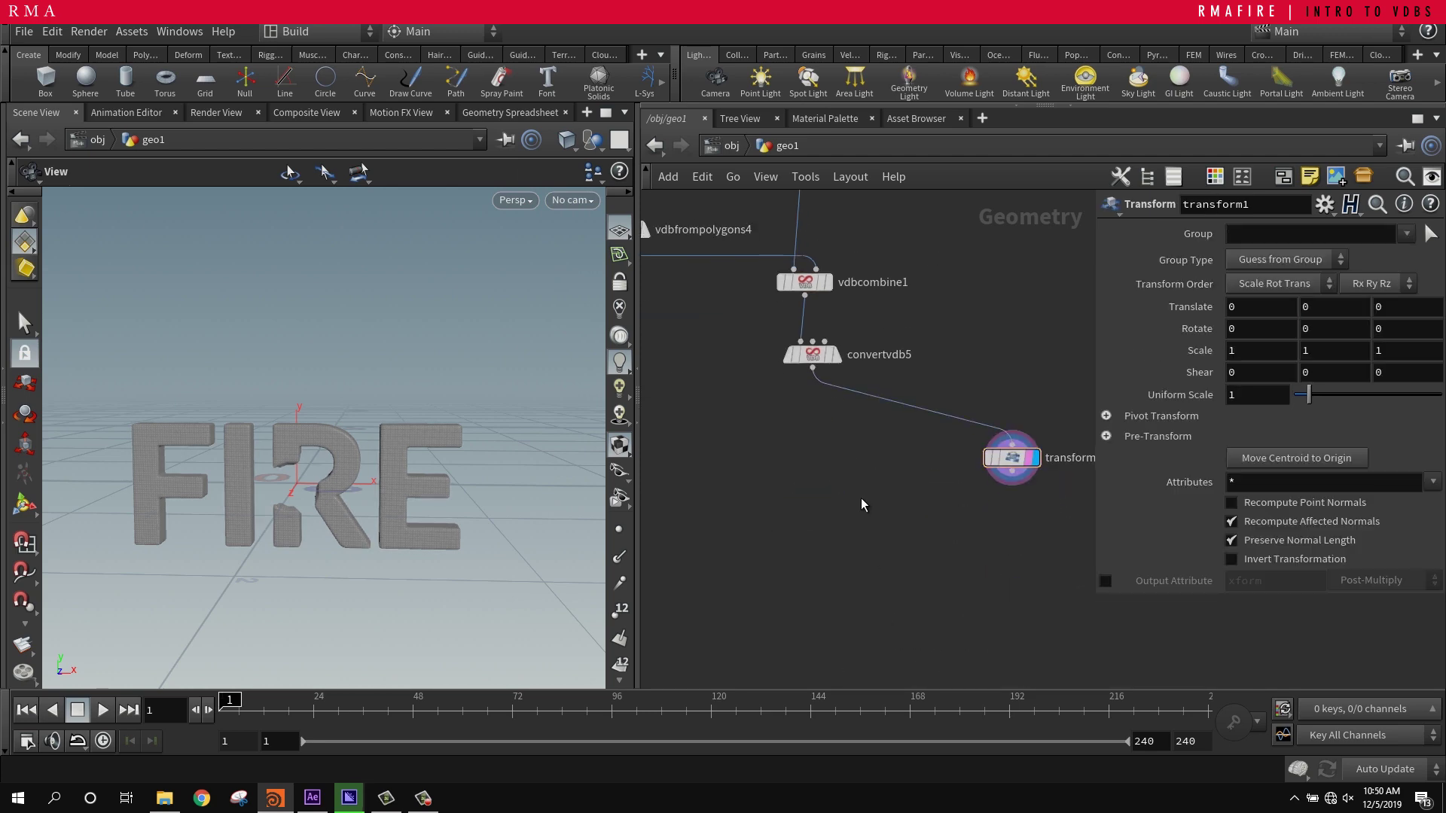
- Add a Merge node, connect convertvdb5 and transform1 as its inputs, and display the merged result
{"action": "key", "text": "Tab"}
{"action": "type", "text": "Merge"}
{"action": "key", "text": "Return"}
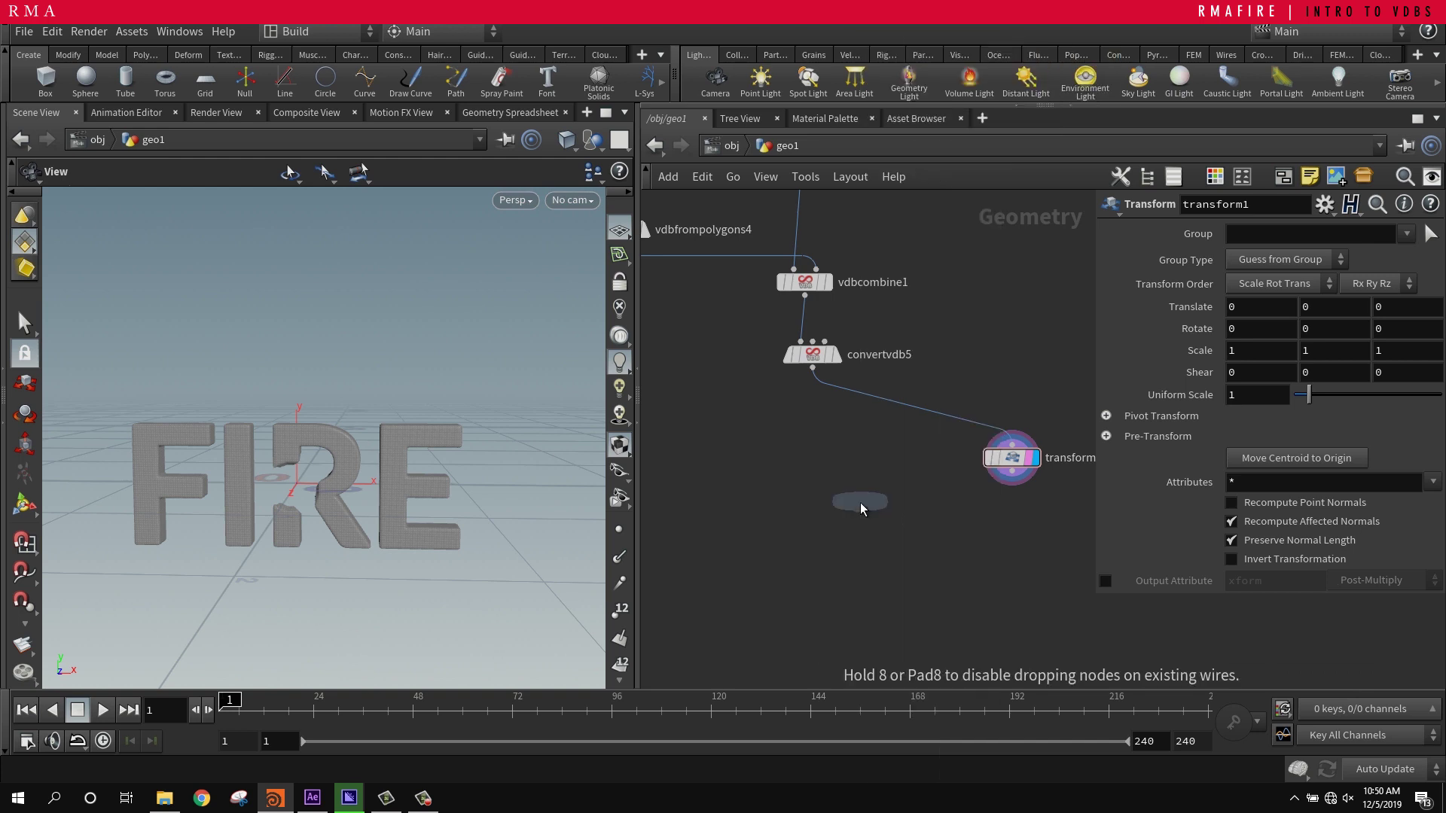
{"action": "left_click", "coordinate": [820, 566]}
{"action": "left_click", "coordinate": [813, 368]}
{"action": "left_click", "coordinate": [821, 554]}
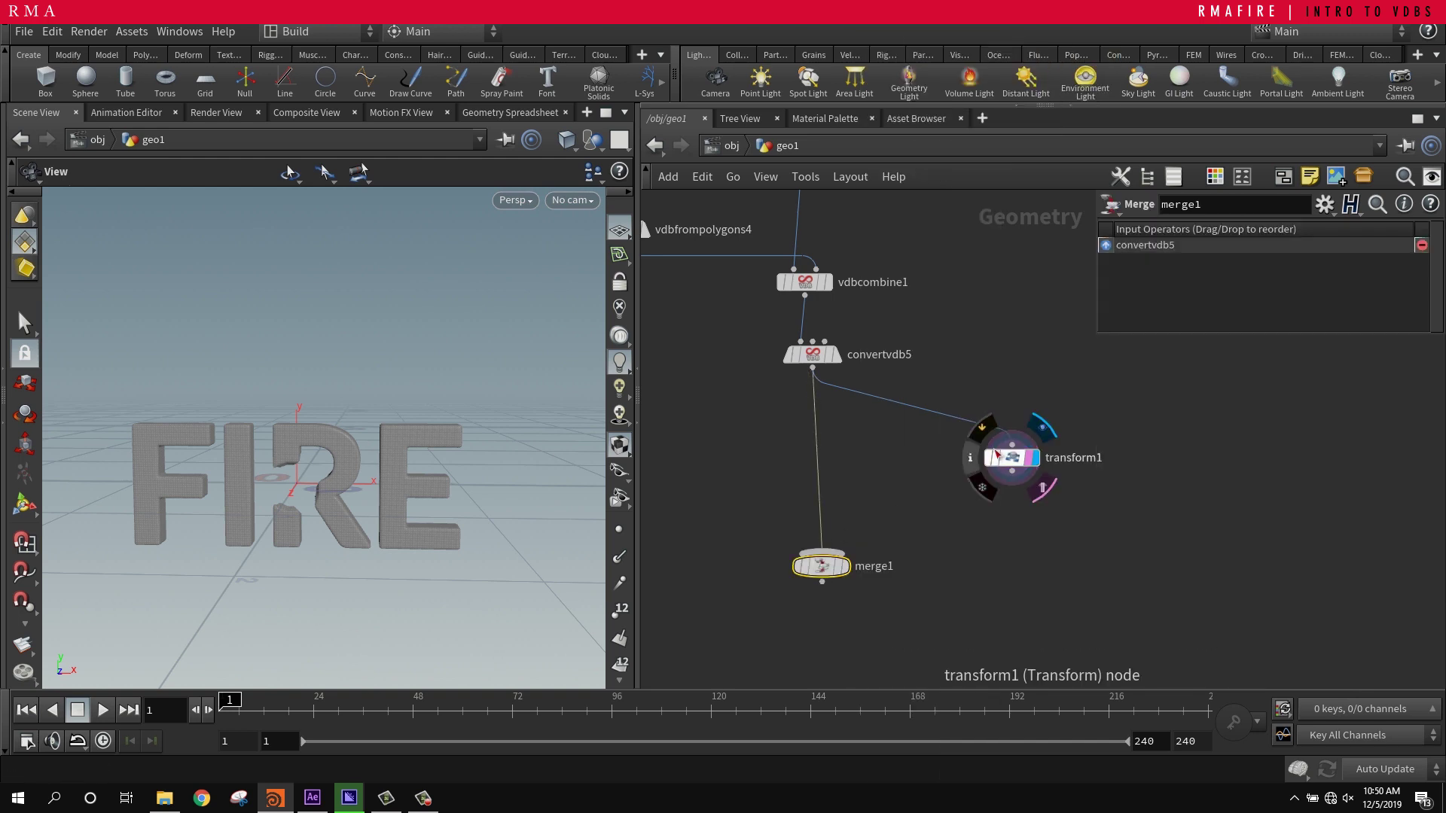
{"action": "left_click_drag", "start_coordinate": [1011, 472], "coordinate": [821, 553]}
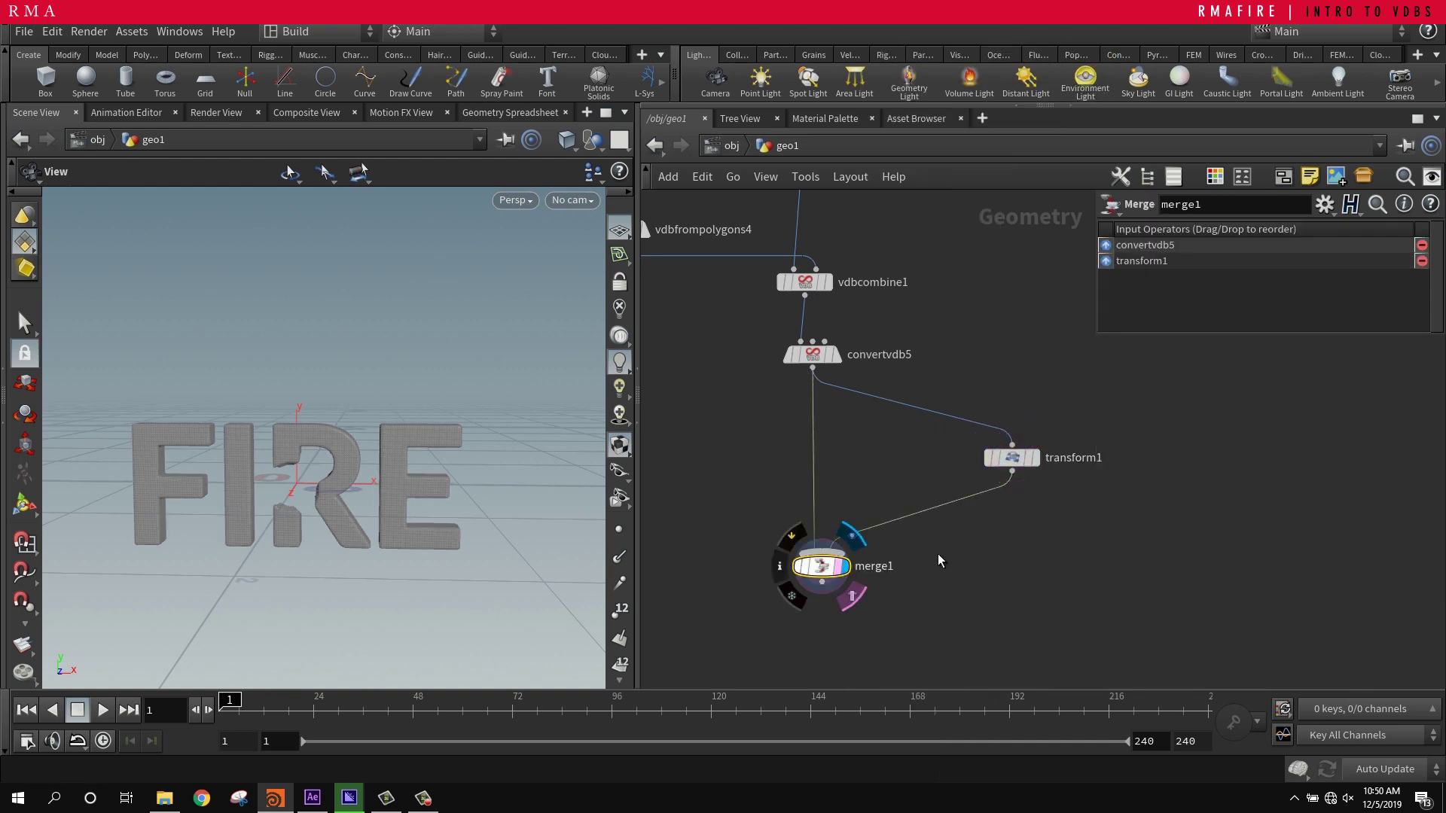
- Offset transform1's copy to about -0.462, -0.587, 0.022 and rotate it about -46.1, 0, 29.4 so it intersects the original letters
{"action": "left_click_drag", "start_coordinate": [1037, 540], "coordinate": [1021, 414]}
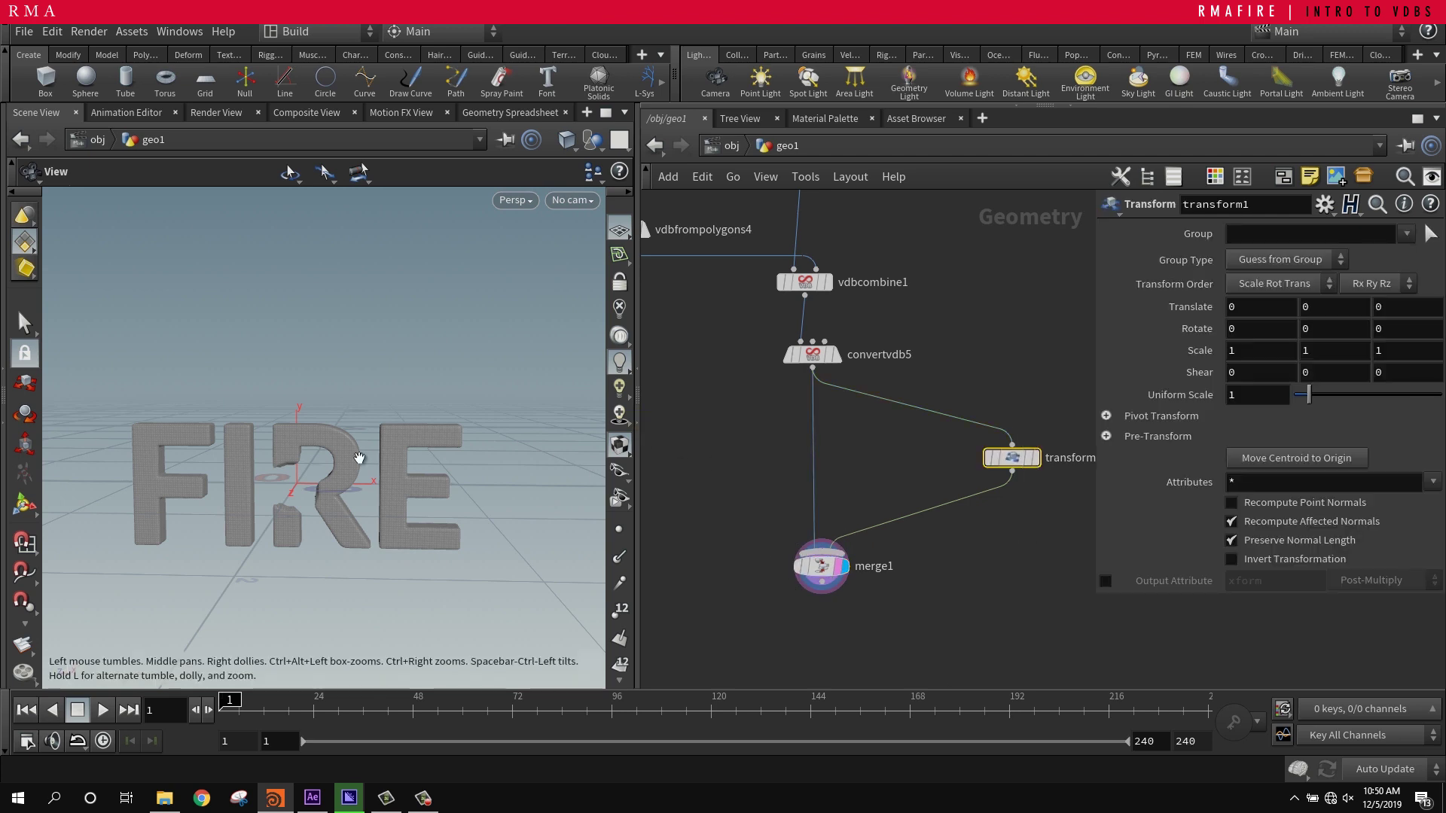
{"action": "key", "text": "Return"}
{"action": "left_click_drag", "start_coordinate": [342, 476], "coordinate": [430, 446]}
{"action": "middle_click_drag", "start_coordinate": [419, 499], "coordinate": [402, 620]}
{"action": "left_click_drag", "start_coordinate": [332, 497], "coordinate": [206, 475], "text": "alt"}
{"action": "middle_click_drag", "start_coordinate": [206, 475], "coordinate": [285, 424], "text": "alt"}
{"action": "left_click_drag", "start_coordinate": [285, 424], "coordinate": [346, 410], "text": "alt"}
{"action": "scroll", "coordinate": [346, 410], "scroll_direction": "up", "scroll_amount": 3}
- Inspect where the rotated FIRE copy intersects the original letters, both up close and as a whole
{"action": "left_click", "coordinate": [803, 519]}
{"action": "right_click_drag", "start_coordinate": [190, 440], "coordinate": [739, 346], "text": "alt"}
{"action": "left_click_drag", "start_coordinate": [429, 450], "coordinate": [308, 475], "text": "alt"}
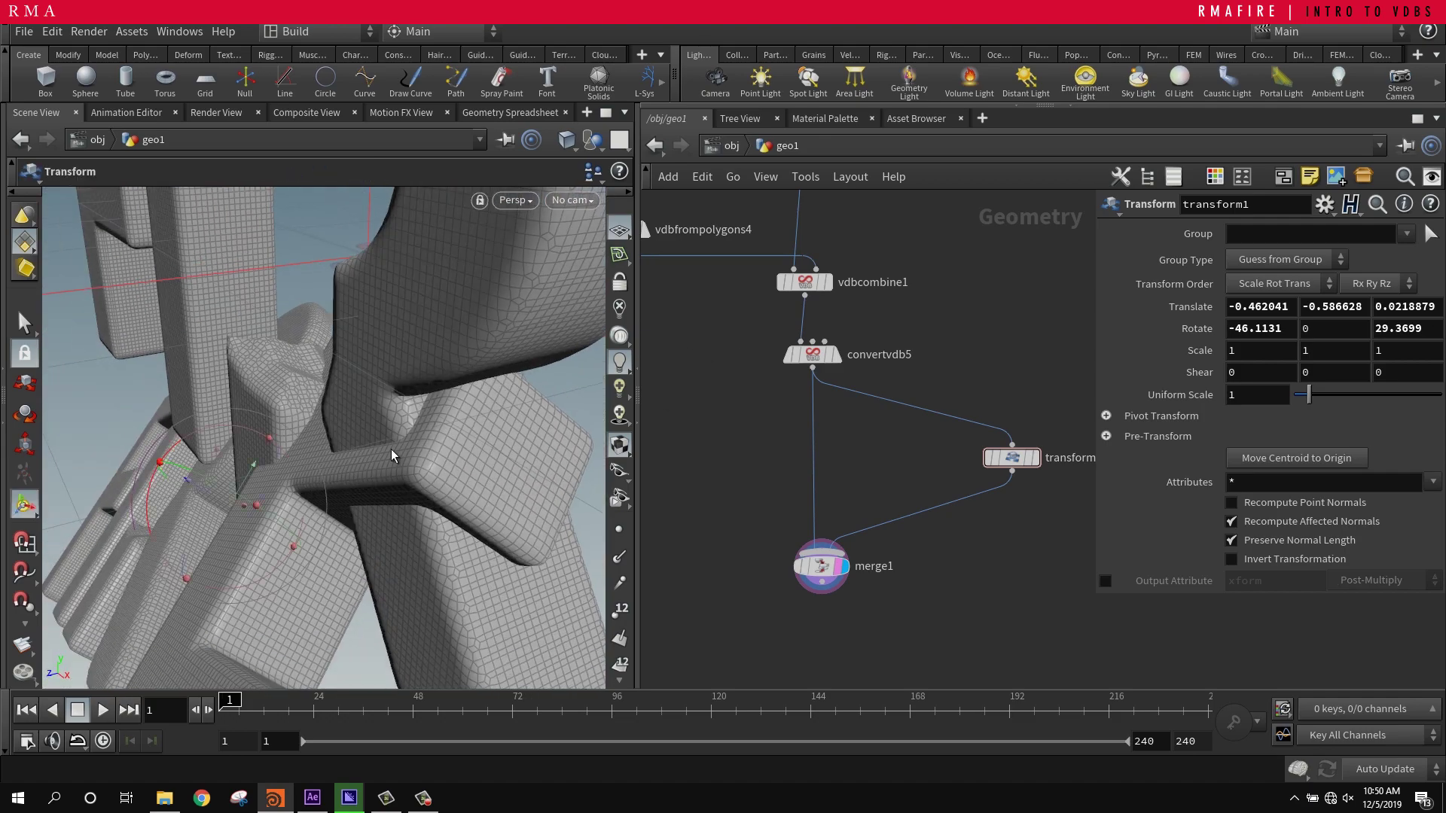
{"action": "left_click_drag", "start_coordinate": [386, 451], "coordinate": [215, 427]}
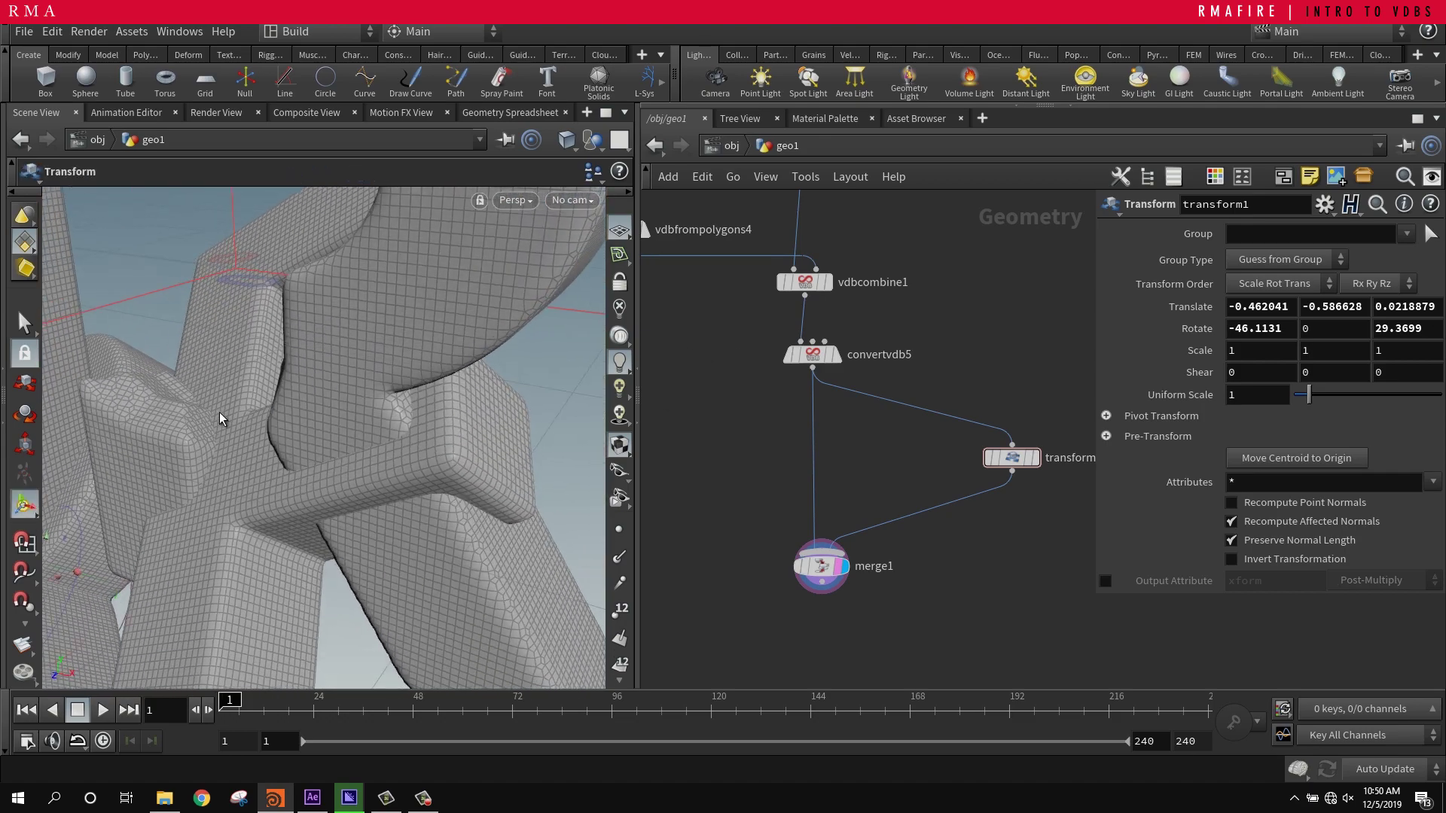
{"action": "right_click_drag", "start_coordinate": [394, 417], "coordinate": [258, 487], "text": "alt"}
{"action": "left_click_drag", "start_coordinate": [259, 488], "coordinate": [226, 480], "text": "alt"}
{"action": "right_click_drag", "start_coordinate": [225, 481], "coordinate": [162, 481], "text": "alt"}
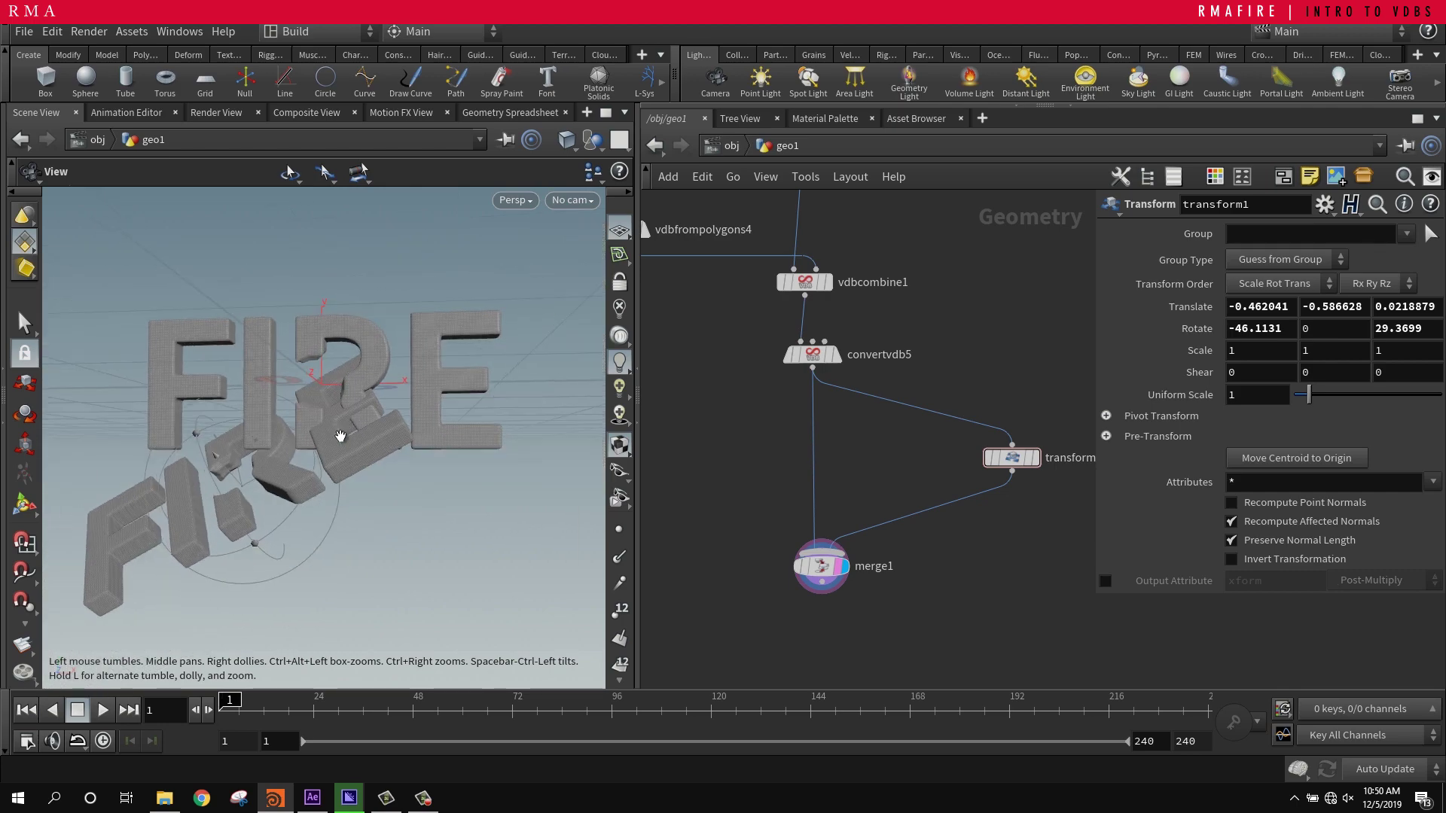
- Add a VDB from Polygons node fed by merge1 and display its result
{"action": "left_click_drag", "start_coordinate": [339, 430], "coordinate": [566, 473]}
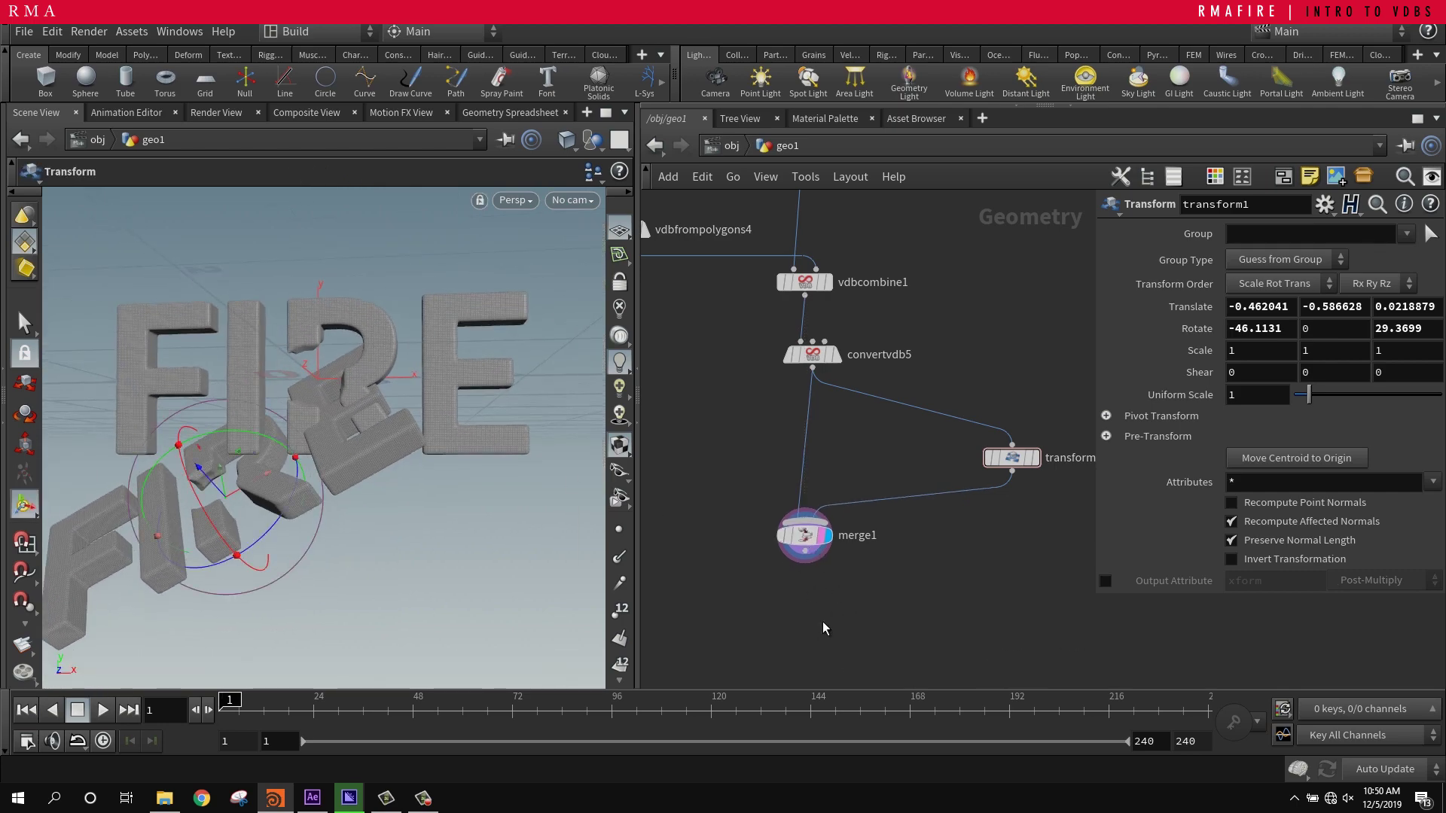
{"action": "key", "text": "Tab"}
{"action": "type", "text": "VDB FROM PO"}
{"action": "key", "text": "Return"}
{"action": "left_click", "coordinate": [832, 589]}
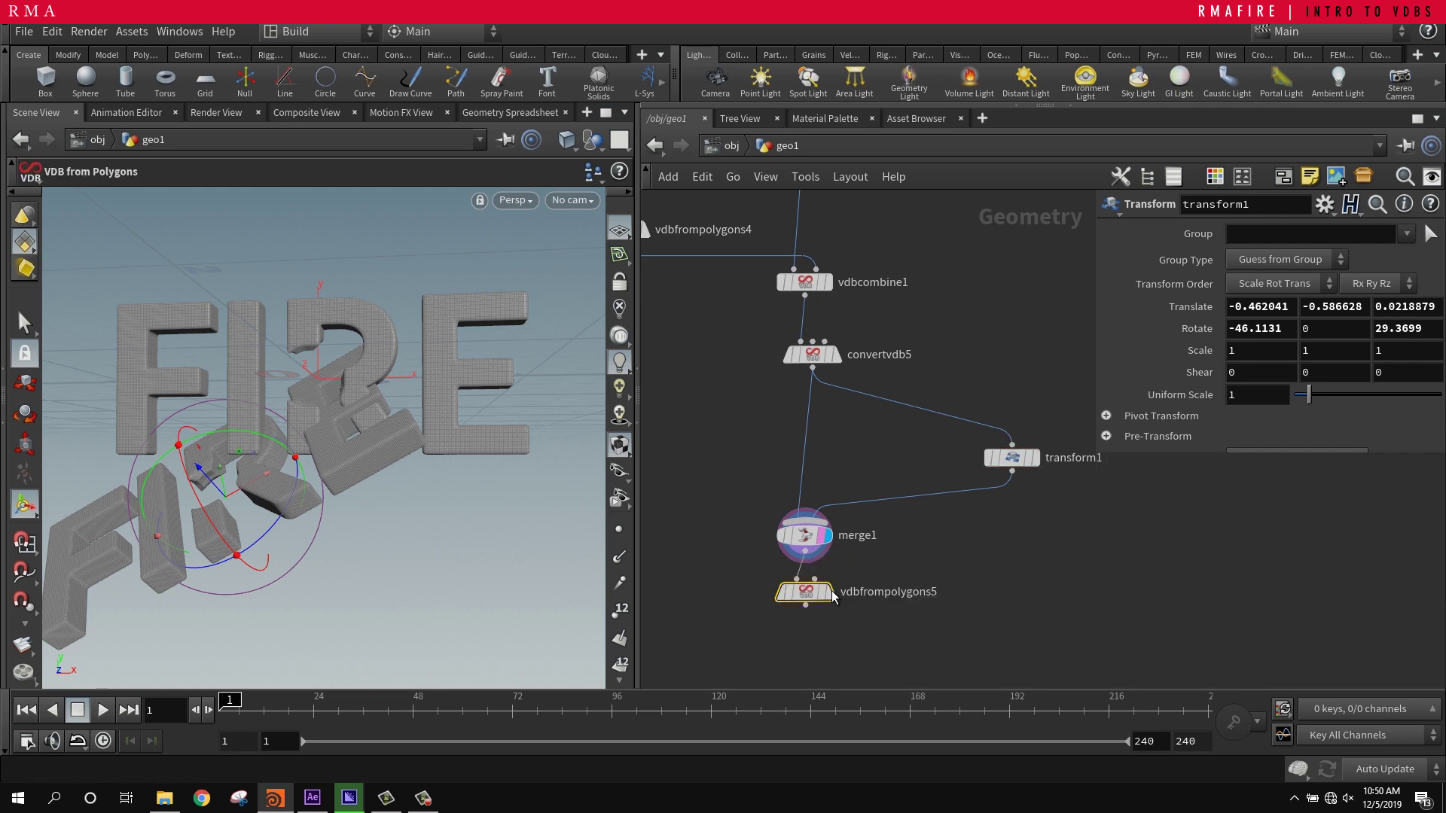
{"action": "key", "text": "Escape"}
{"action": "left_click_drag", "start_coordinate": [558, 417], "coordinate": [268, 405]}
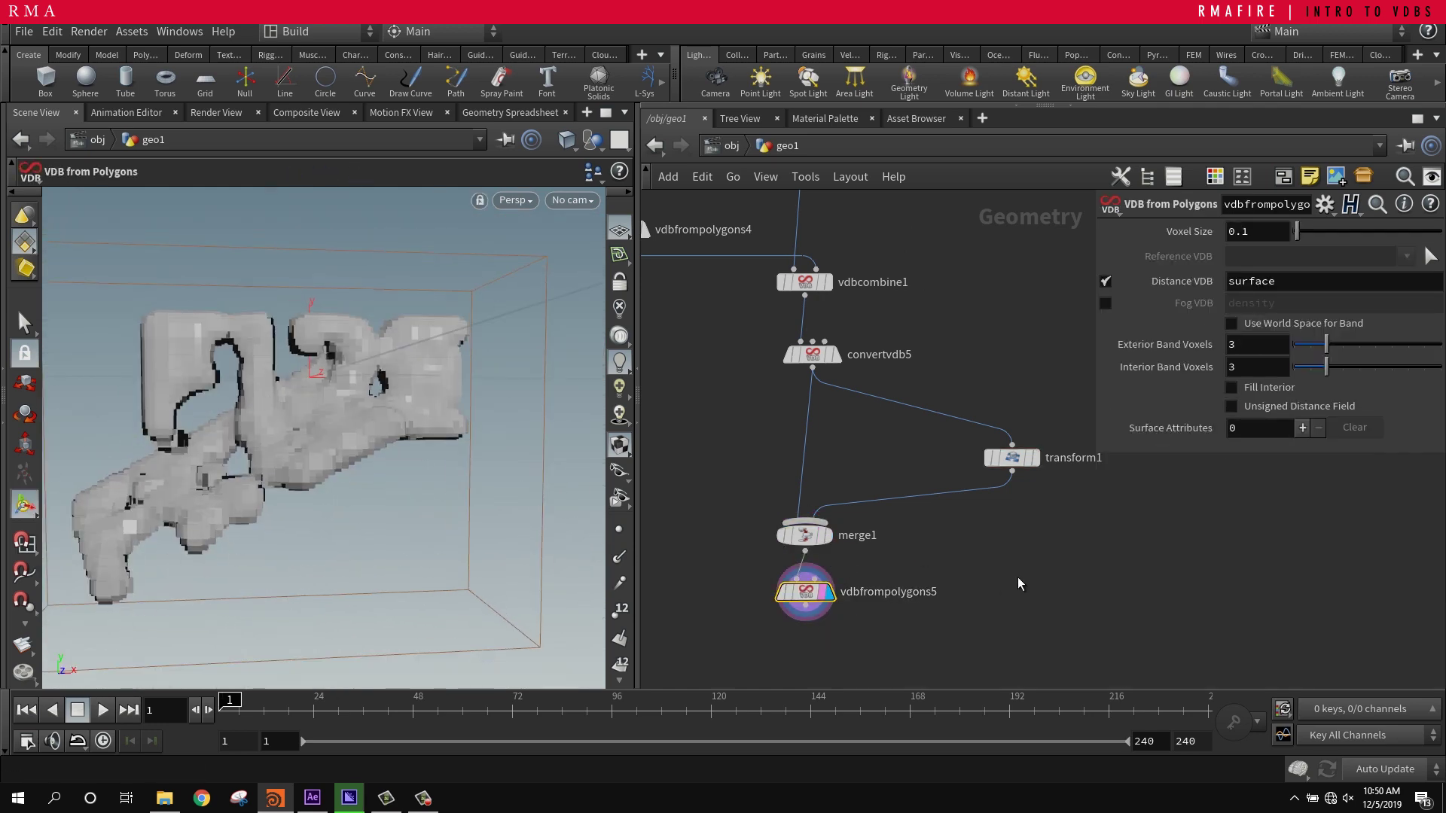
- Add a Convert VDB node below vdbfrompolygons5, display it, and set its conversion to Polygons
{"action": "key", "text": "Tab"}
{"action": "type", "text": "conv"}
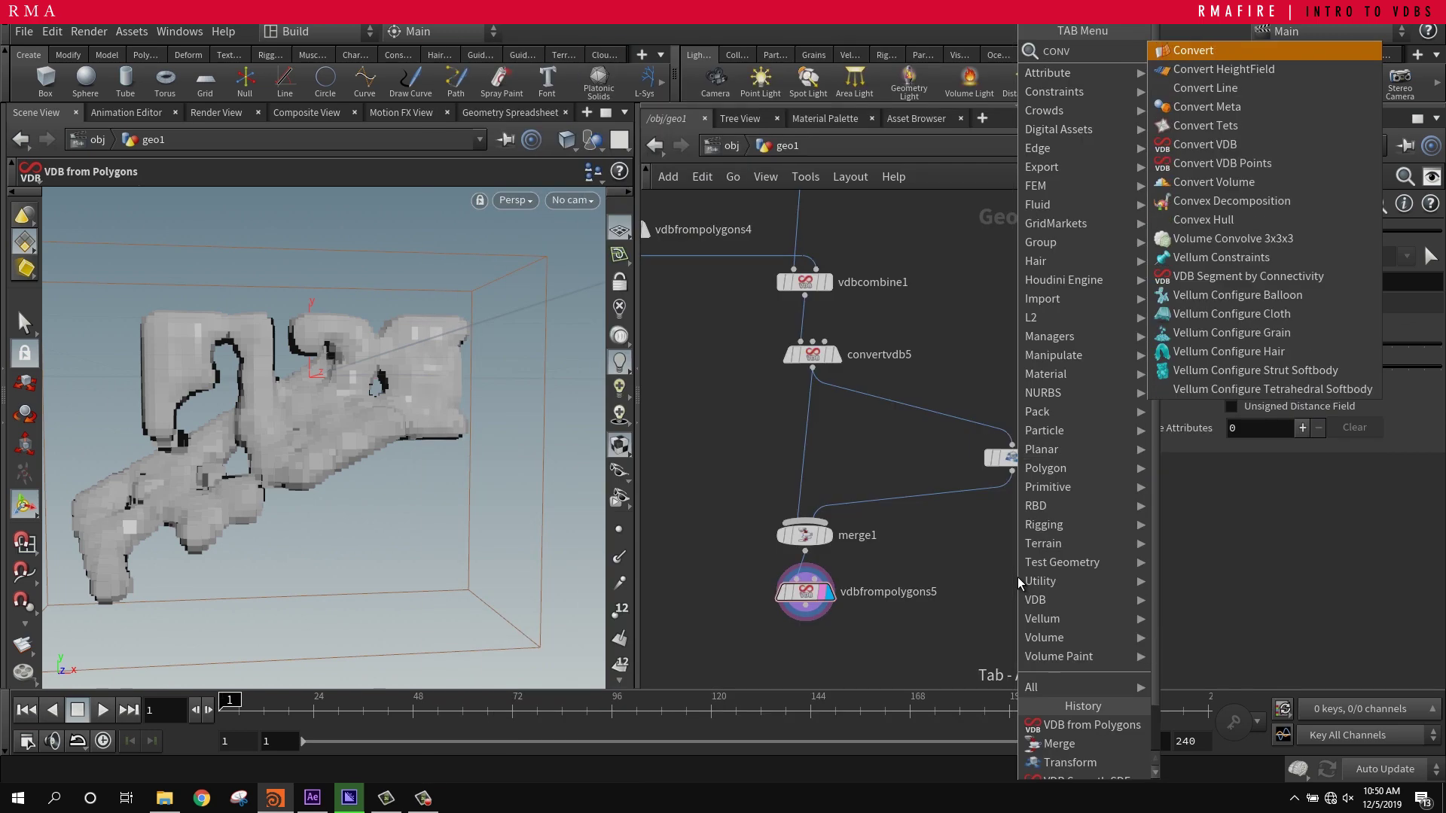
{"action": "type", "text": " vdb"}
{"action": "key", "text": "Return"}
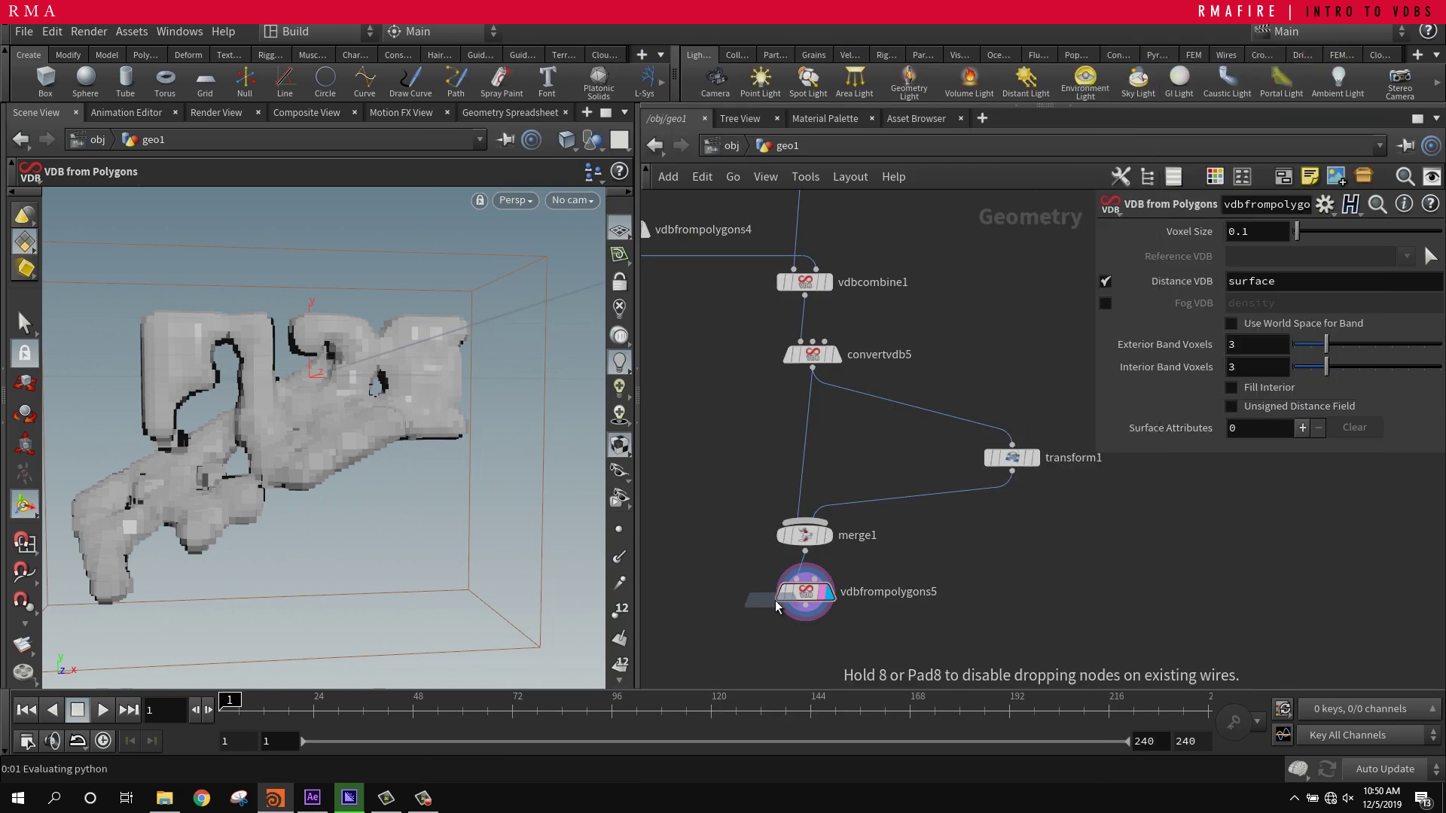
{"action": "left_click", "coordinate": [822, 652]}
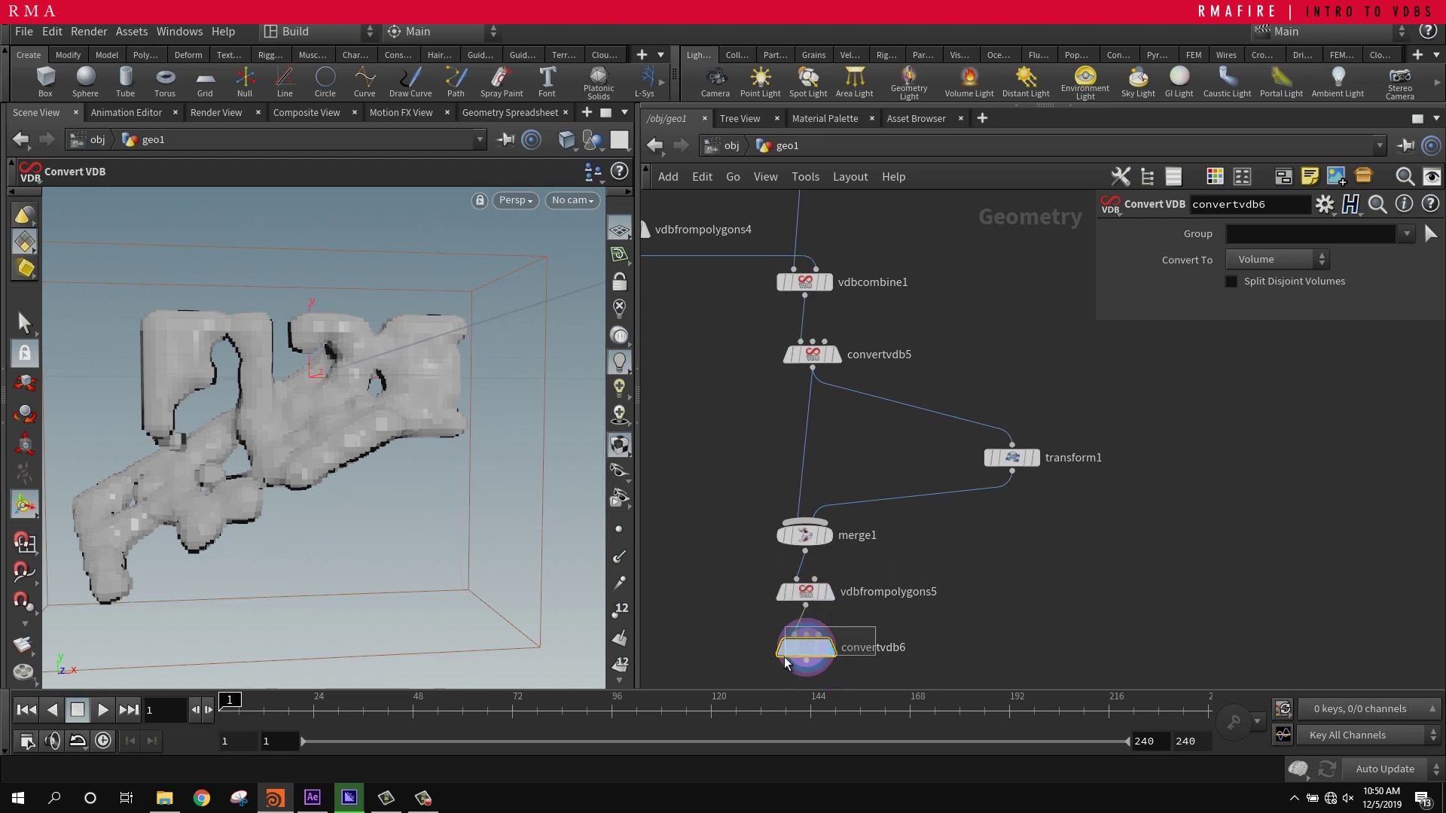
{"action": "left_click", "coordinate": [1272, 260]}
{"action": "left_click", "coordinate": [1252, 312]}
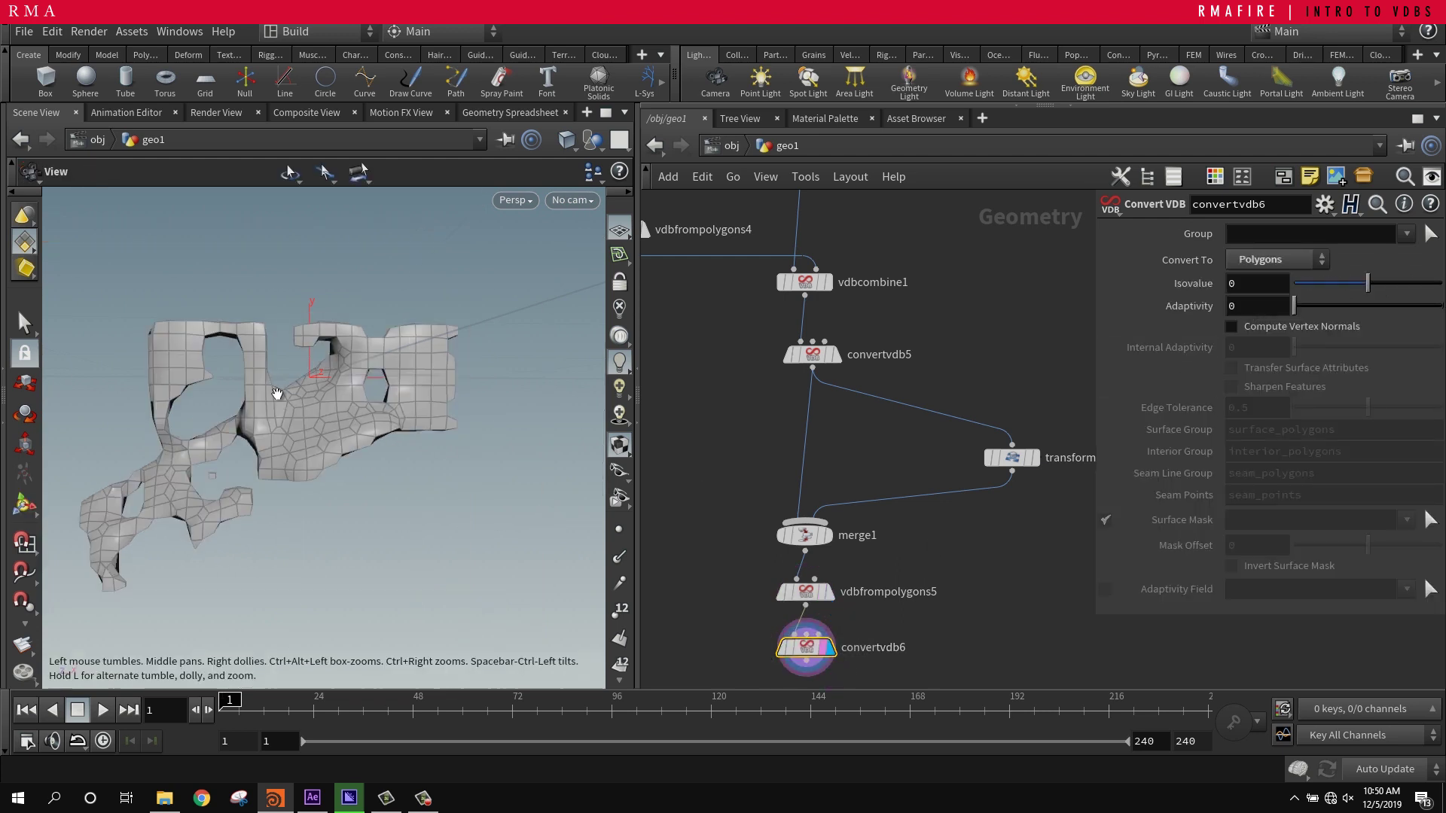
{"action": "scroll", "coordinate": [284, 381], "scroll_direction": "up", "scroll_amount": 2}
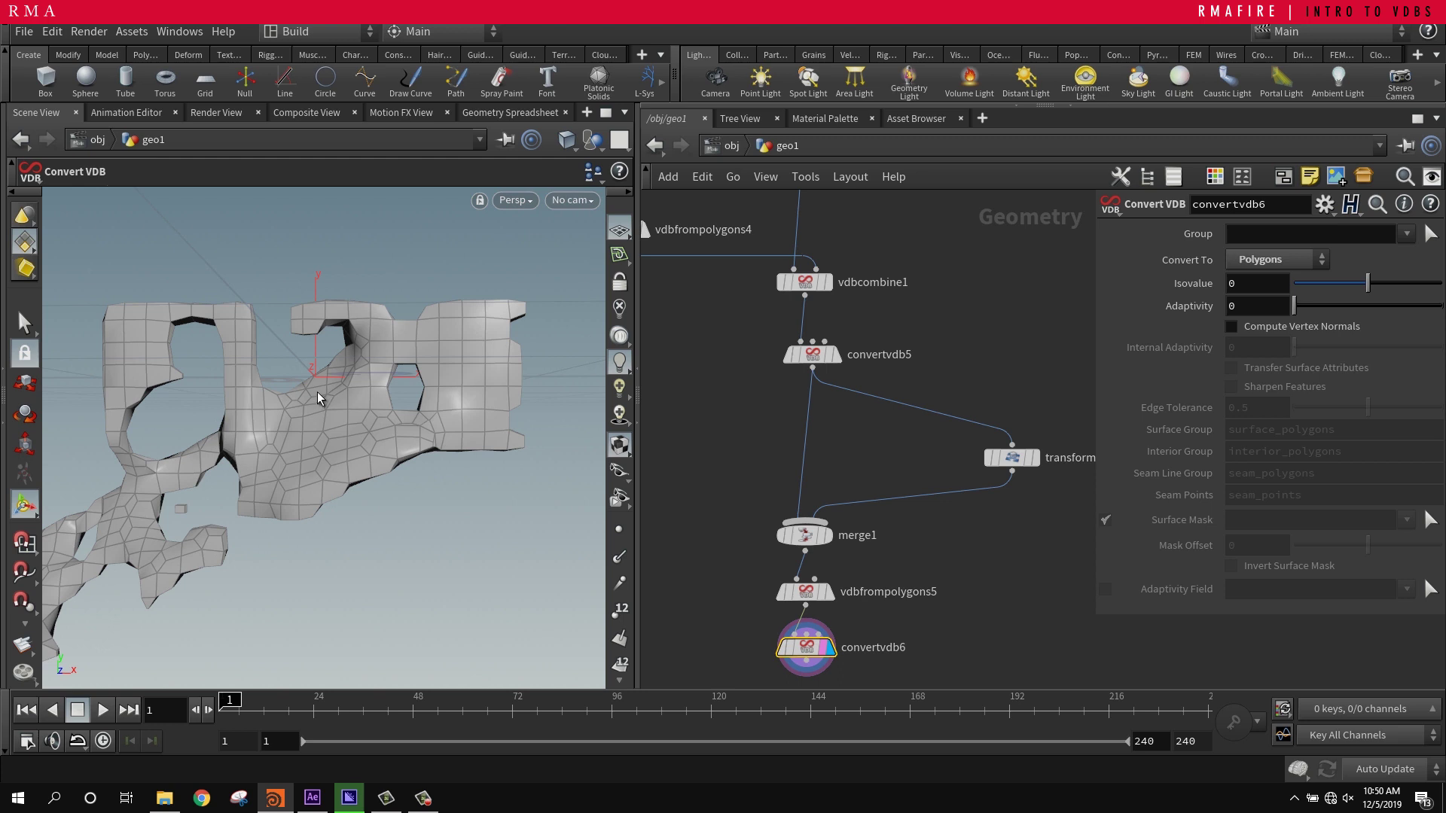
- Try finer voxel sizes on vdbfrompolygons5, ending with a value of 0.05
{"action": "left_click", "coordinate": [805, 592]}
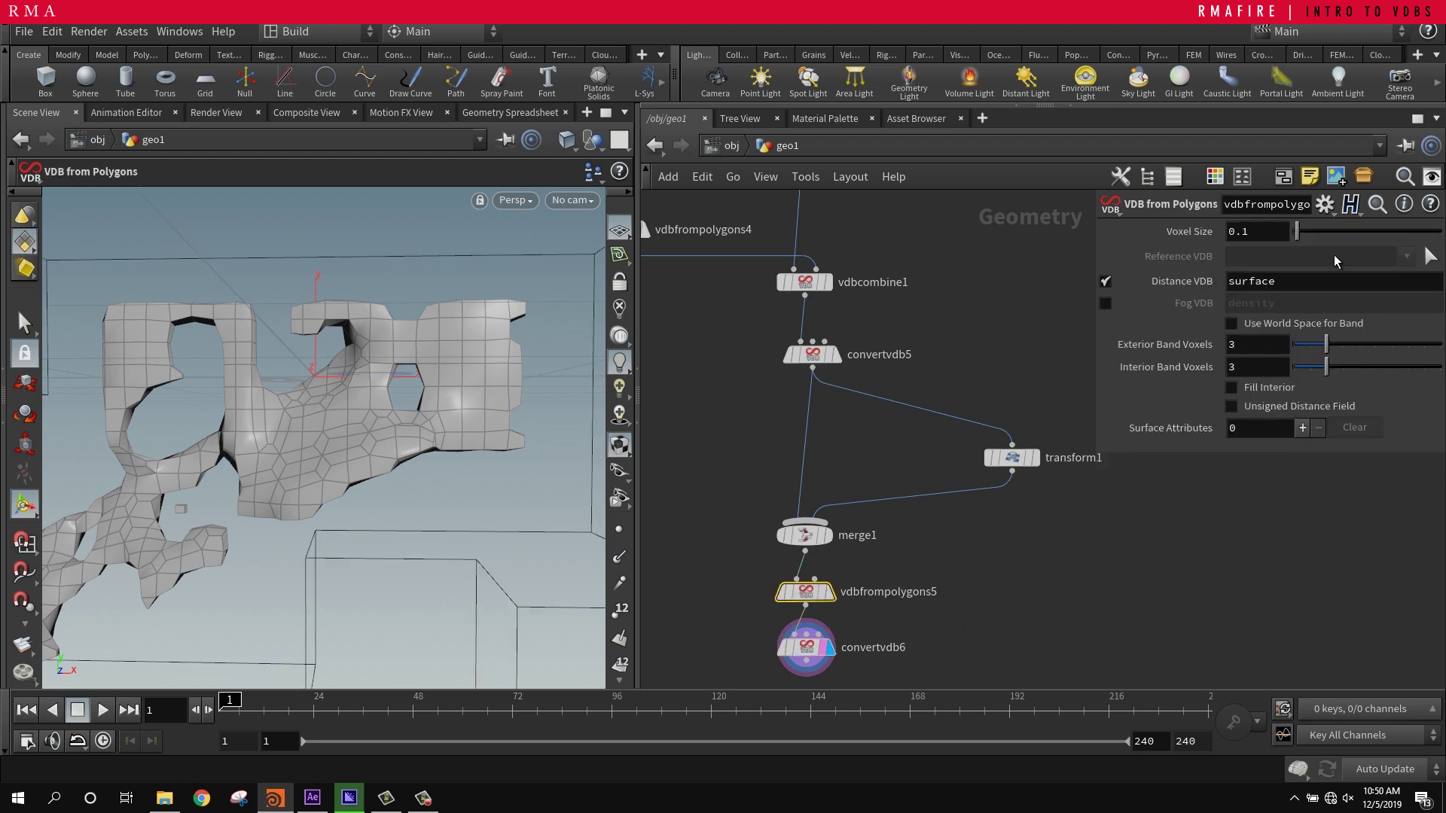
{"action": "middle_click_drag", "start_coordinate": [1265, 240], "coordinate": [1020, 280]}
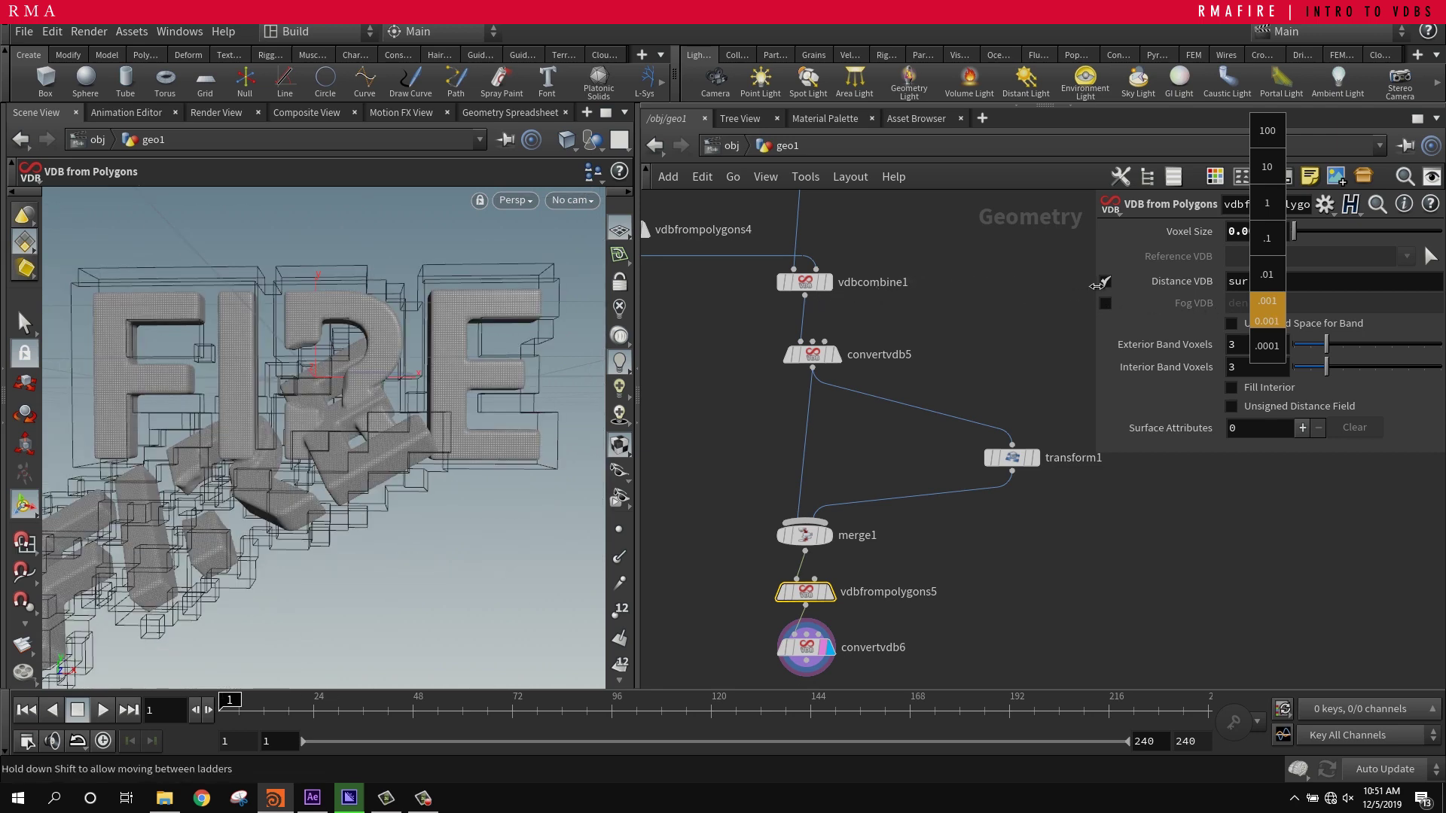
{"action": "middle_click_drag", "start_coordinate": [1115, 288], "coordinate": [1111, 322]}
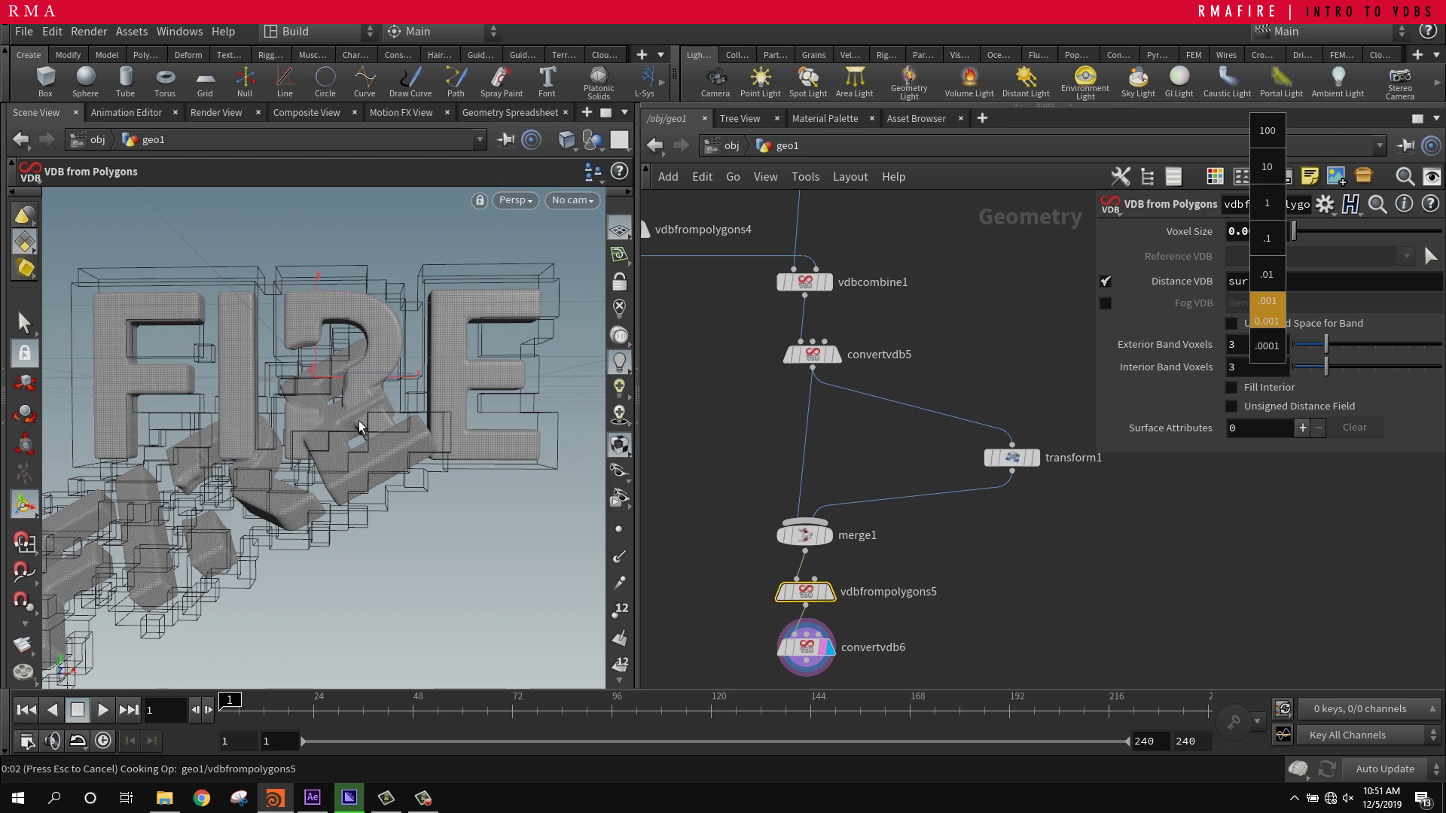
{"action": "middle_click_drag", "start_coordinate": [1241, 246], "coordinate": [1235, 256]}
{"action": "type", "text": ".05"}
{"action": "key", "text": "Return"}
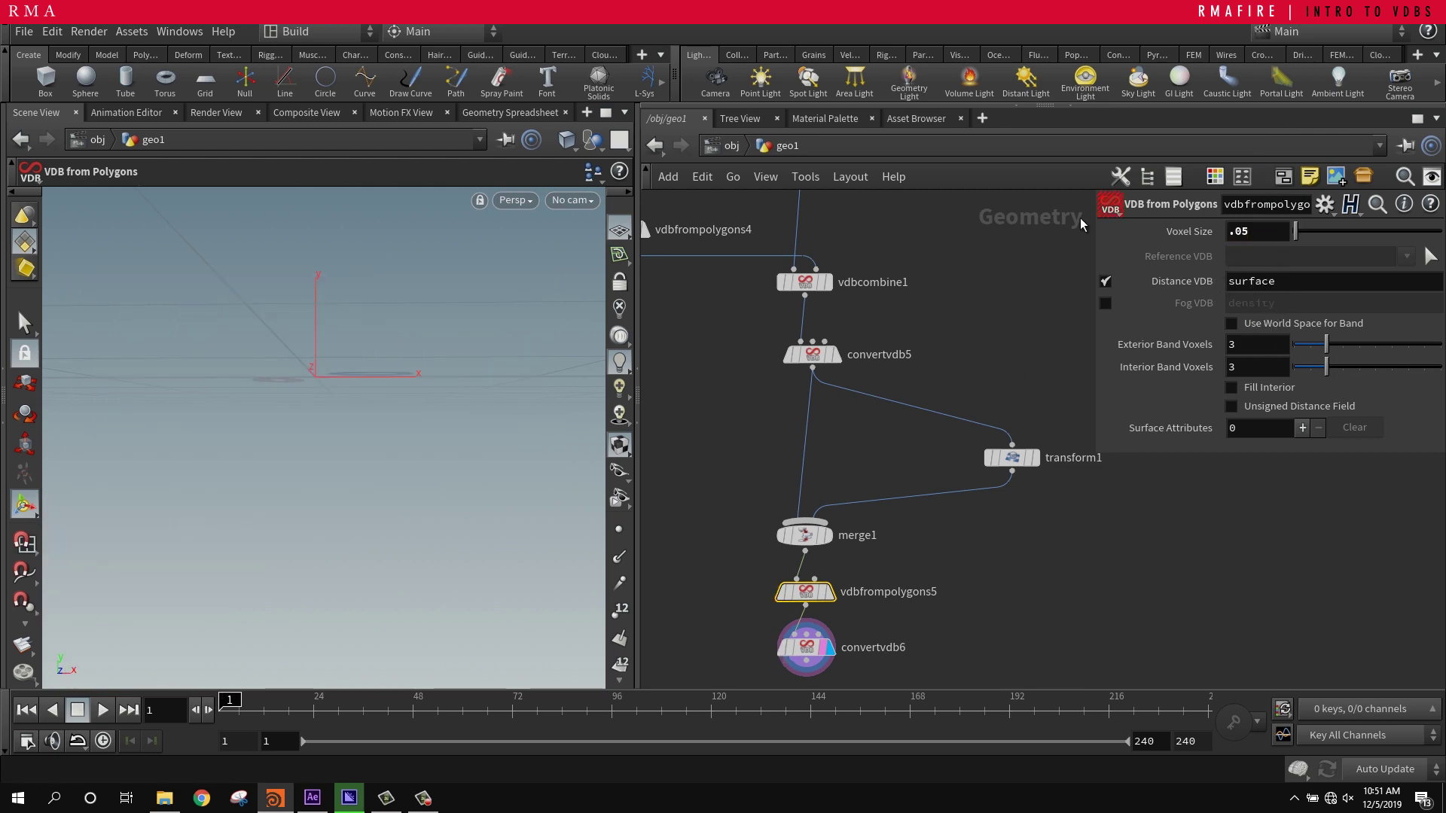
- Set vdbfrompolygons5's voxel size to 0.01 and inspect how the intersecting letters fuse together up close
{"action": "left_click_drag", "start_coordinate": [1248, 233], "coordinate": [1242, 234]}
{"action": "type", "text": "1"}
{"action": "key", "text": "Return"}
{"action": "right_click_drag", "start_coordinate": [339, 424], "coordinate": [301, 441], "text": "alt"}
{"action": "mouse_move", "coordinate": [302, 441]}
{"action": "left_mouse_down", "text": "alt"}
{"action": "mouse_move", "coordinate": [350, 421]}
{"action": "mouse_move", "coordinate": [306, 442]}
{"action": "left_mouse_up", "text": "alt"}
{"action": "right_click_drag", "start_coordinate": [307, 442], "coordinate": [548, 329], "text": "alt"}
{"action": "left_click_drag", "start_coordinate": [548, 328], "coordinate": [481, 313], "text": "alt"}
{"action": "middle_click_drag", "start_coordinate": [480, 313], "coordinate": [394, 520], "text": "alt"}
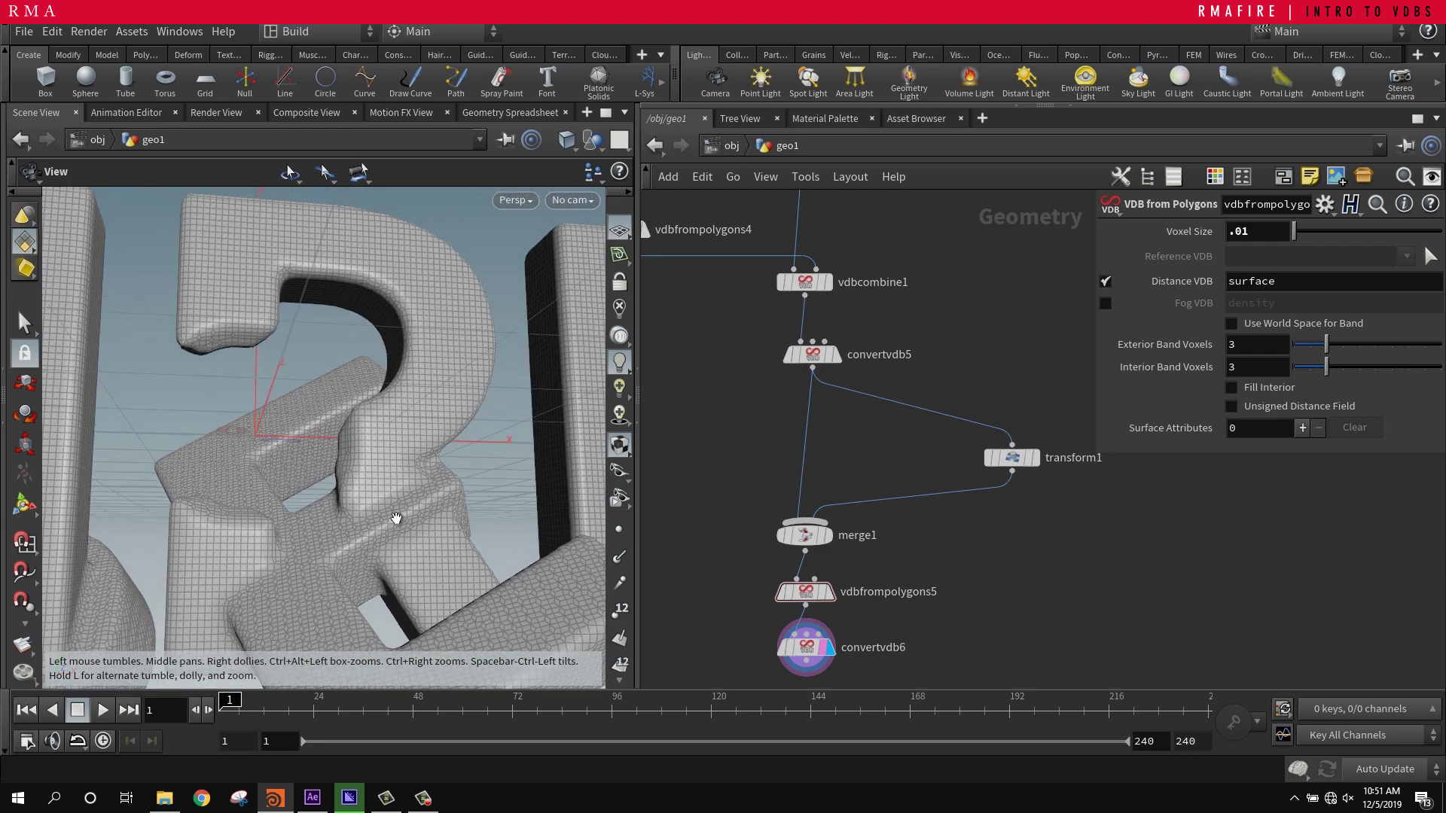
{"action": "left_click_drag", "start_coordinate": [394, 520], "coordinate": [444, 520], "text": "alt"}
- Move convertvdb6 down and insert a VDB Smooth SDF node between vdbfrompolygons5 and convertvdb6
{"action": "middle_click_drag", "start_coordinate": [1015, 597], "coordinate": [1003, 326]}
{"action": "left_click_drag", "start_coordinate": [789, 379], "coordinate": [790, 527]}
{"action": "key", "text": "Tab"}
{"action": "type", "text": "vds smo"}
{"action": "key", "text": "Return"}
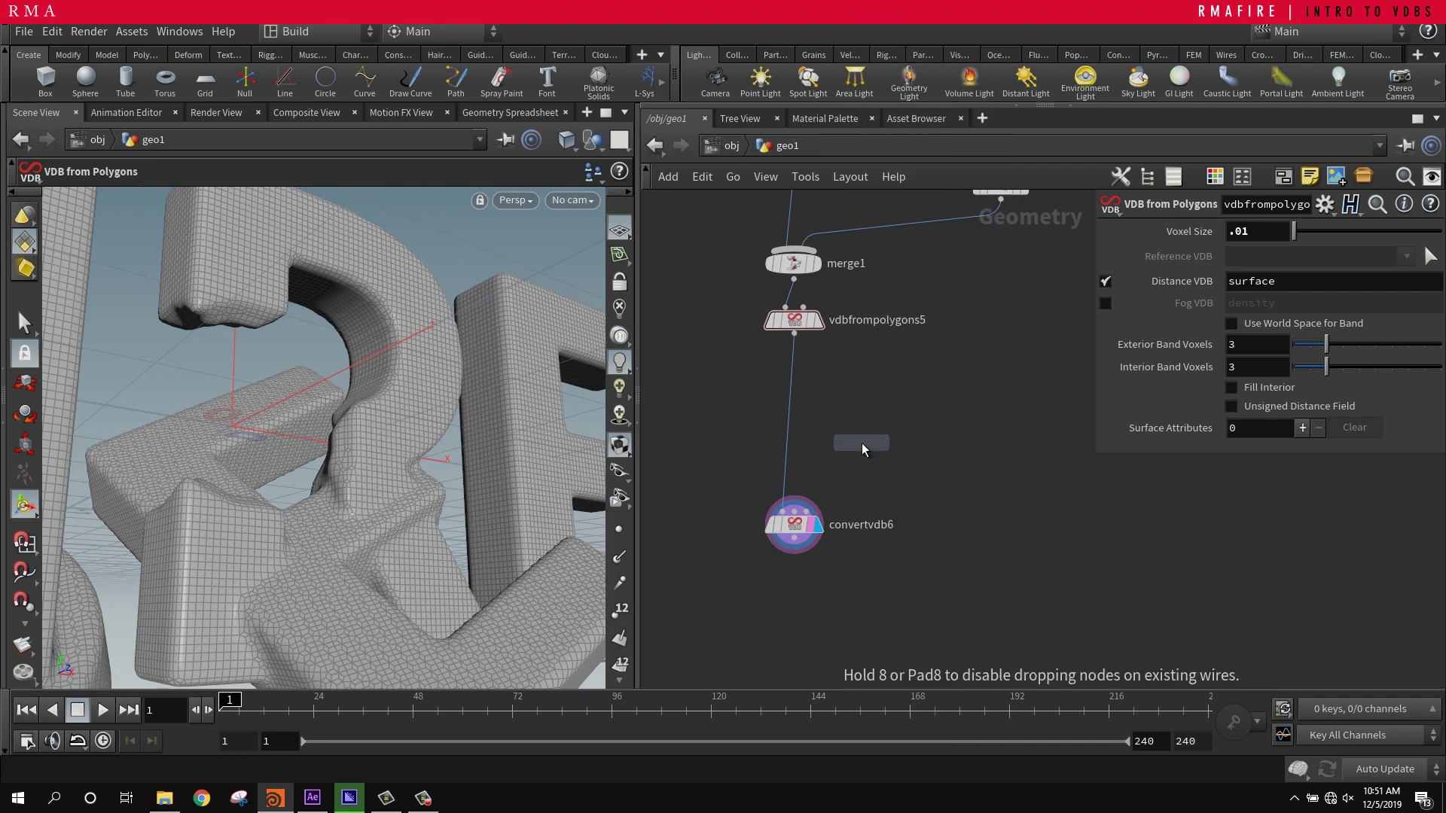
{"action": "left_click", "coordinate": [792, 404]}
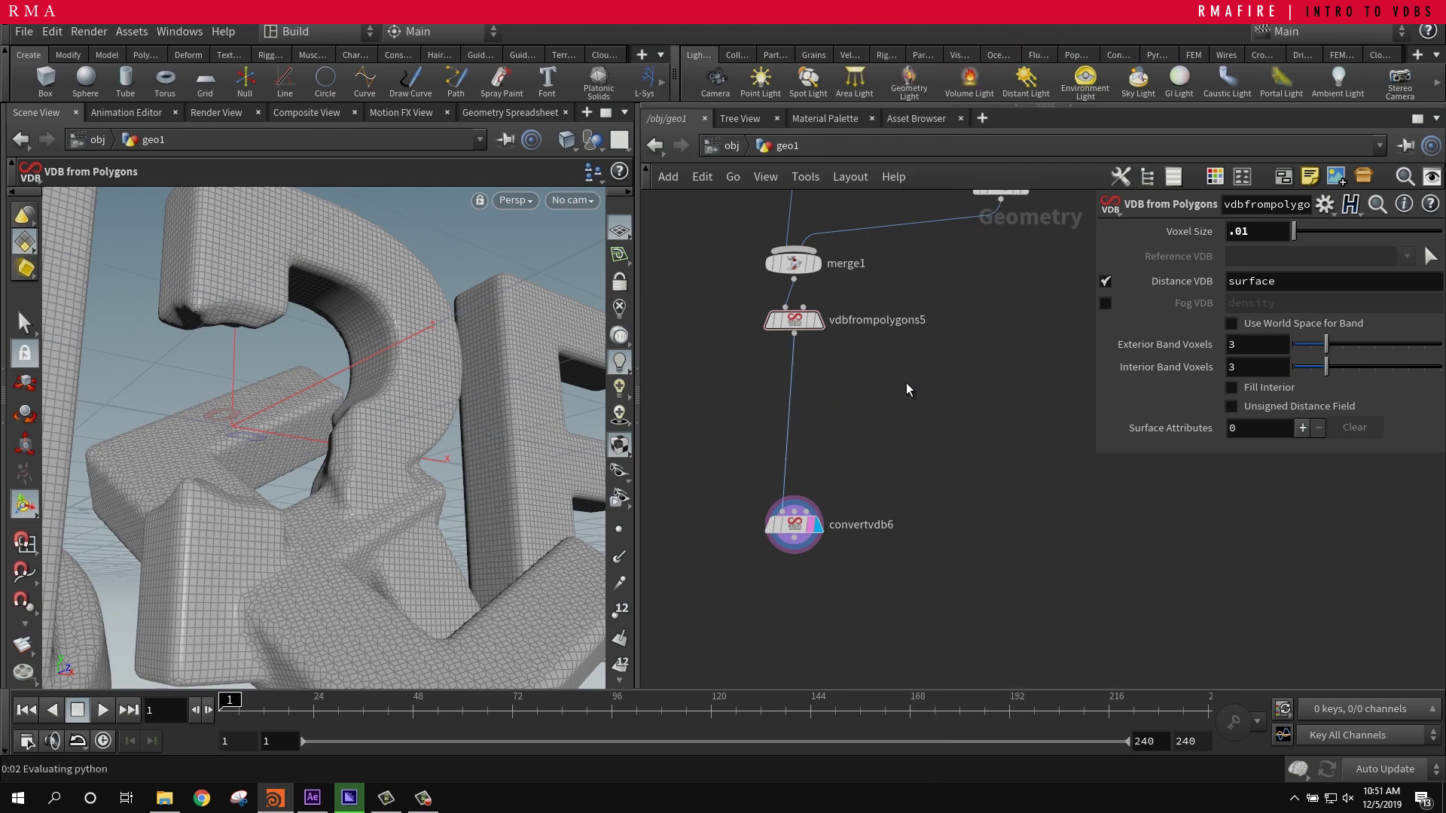
- Move transform1's FIRE copy to a translation of about -0.595, -0.783, 0.027 and check how it meets the original letters
{"action": "scroll", "coordinate": [374, 500], "scroll_direction": "down", "scroll_amount": 8}
{"action": "left_click_drag", "start_coordinate": [374, 513], "coordinate": [358, 445], "text": "alt"}
{"action": "scroll", "coordinate": [416, 471], "scroll_direction": "up", "scroll_amount": 4}
{"action": "scroll", "coordinate": [358, 445], "scroll_direction": "up", "scroll_amount": 3}
{"action": "middle_click_drag", "start_coordinate": [982, 329], "coordinate": [887, 461]}
{"action": "left_click", "coordinate": [905, 320]}
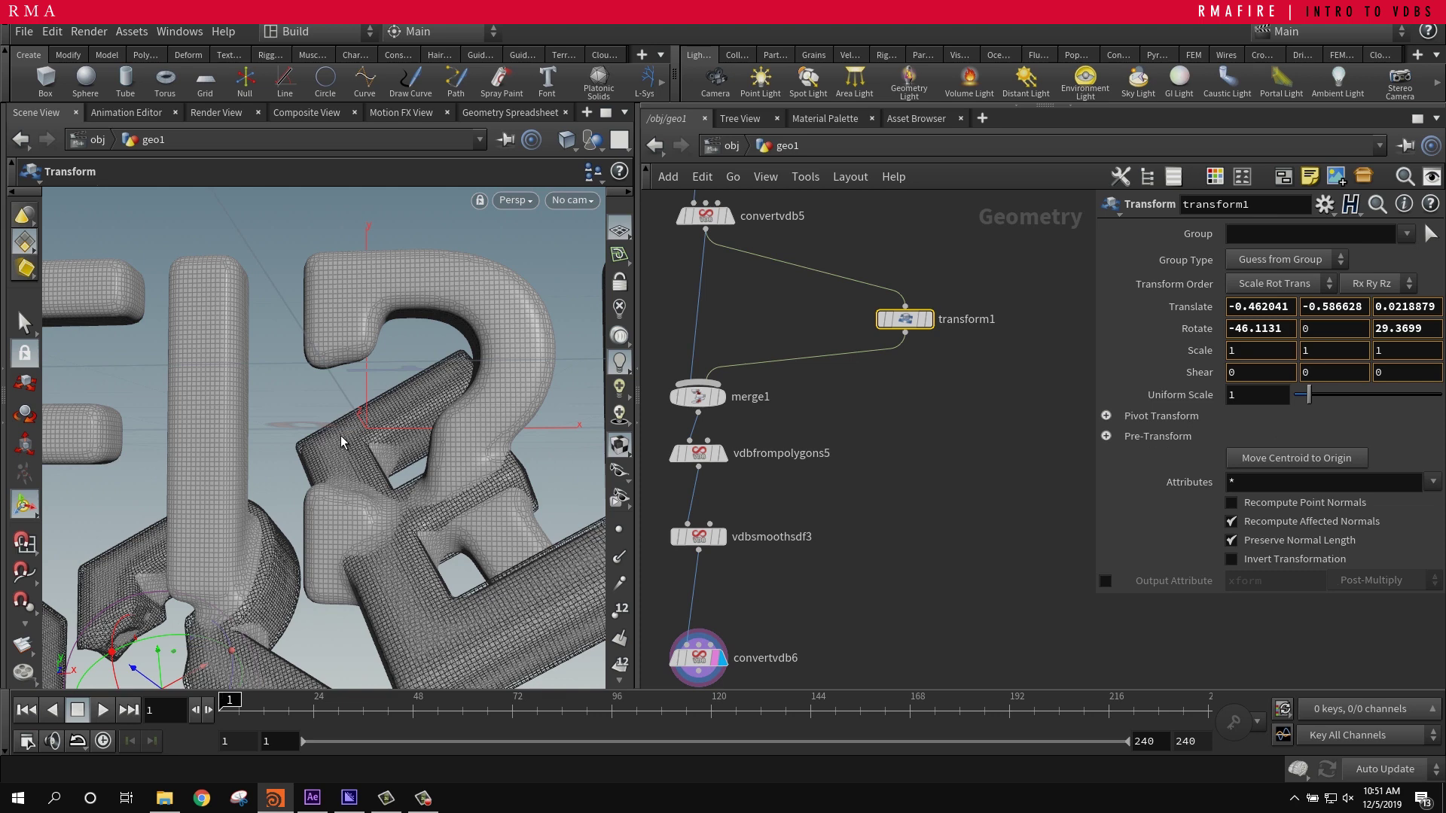
{"action": "middle_click_drag", "start_coordinate": [340, 435], "coordinate": [283, 520]}
{"action": "left_click_drag", "start_coordinate": [352, 558], "coordinate": [377, 470], "text": "alt"}
{"action": "key", "text": "t"}
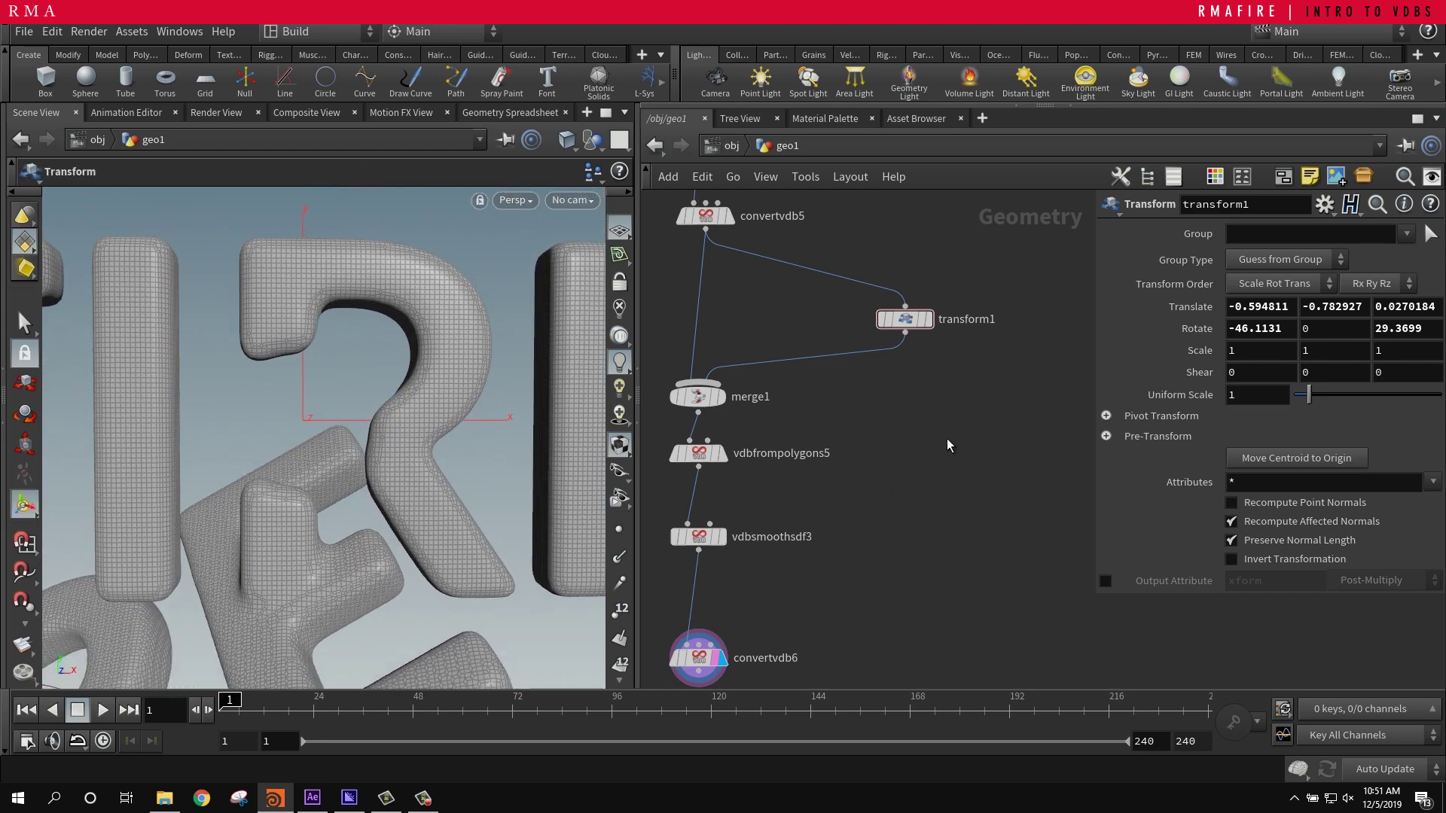
{"action": "middle_click_drag", "start_coordinate": [952, 437], "coordinate": [962, 410]}
{"action": "right_click_drag", "start_coordinate": [320, 400], "coordinate": [203, 441], "text": "alt"}
{"action": "key", "text": "Return"}
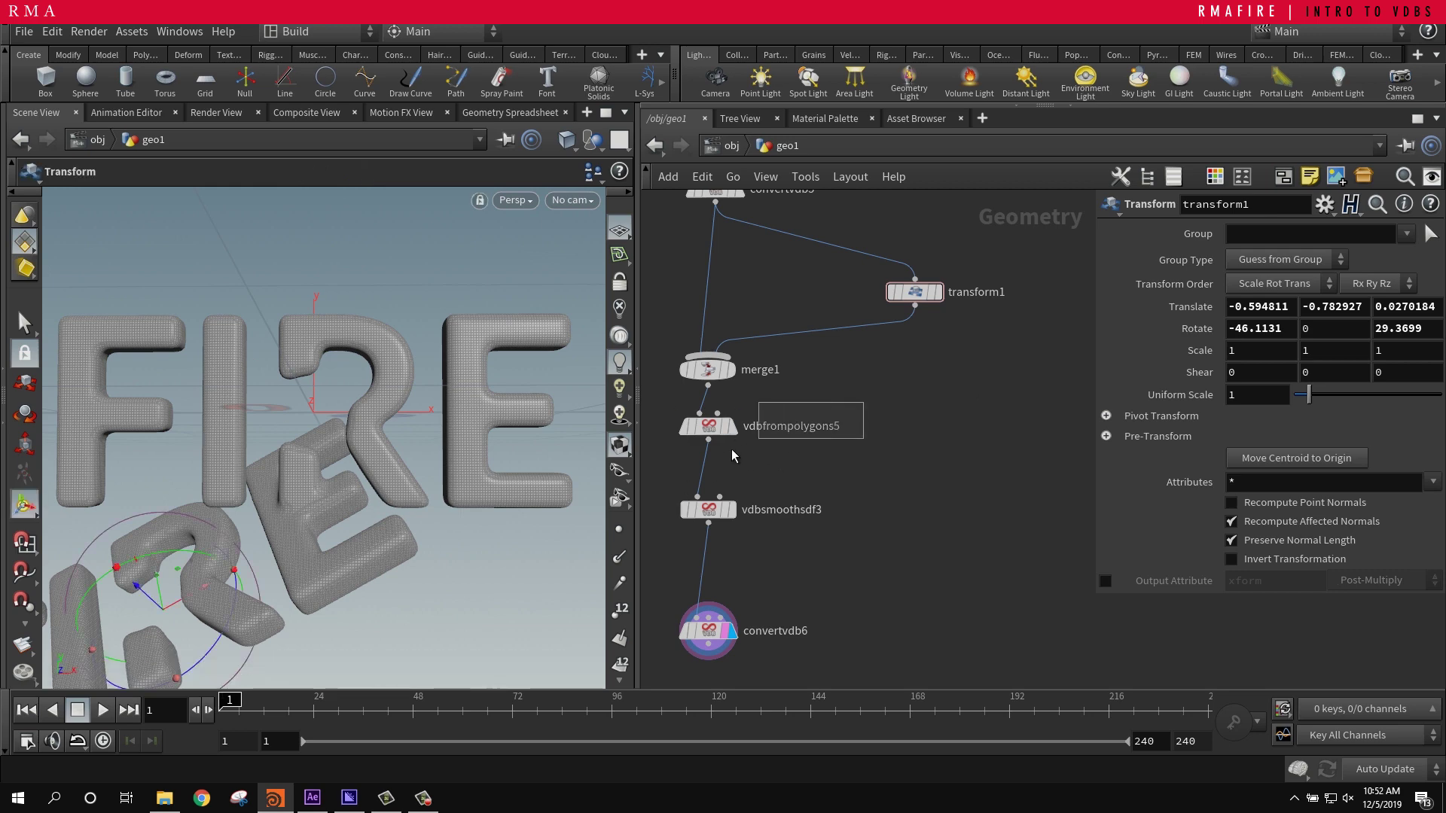
- Set vdbfrompolygons5's voxel size to 0.02
{"action": "left_click", "coordinate": [775, 427]}
{"action": "left_click_drag", "start_coordinate": [1243, 235], "coordinate": [1330, 253]}
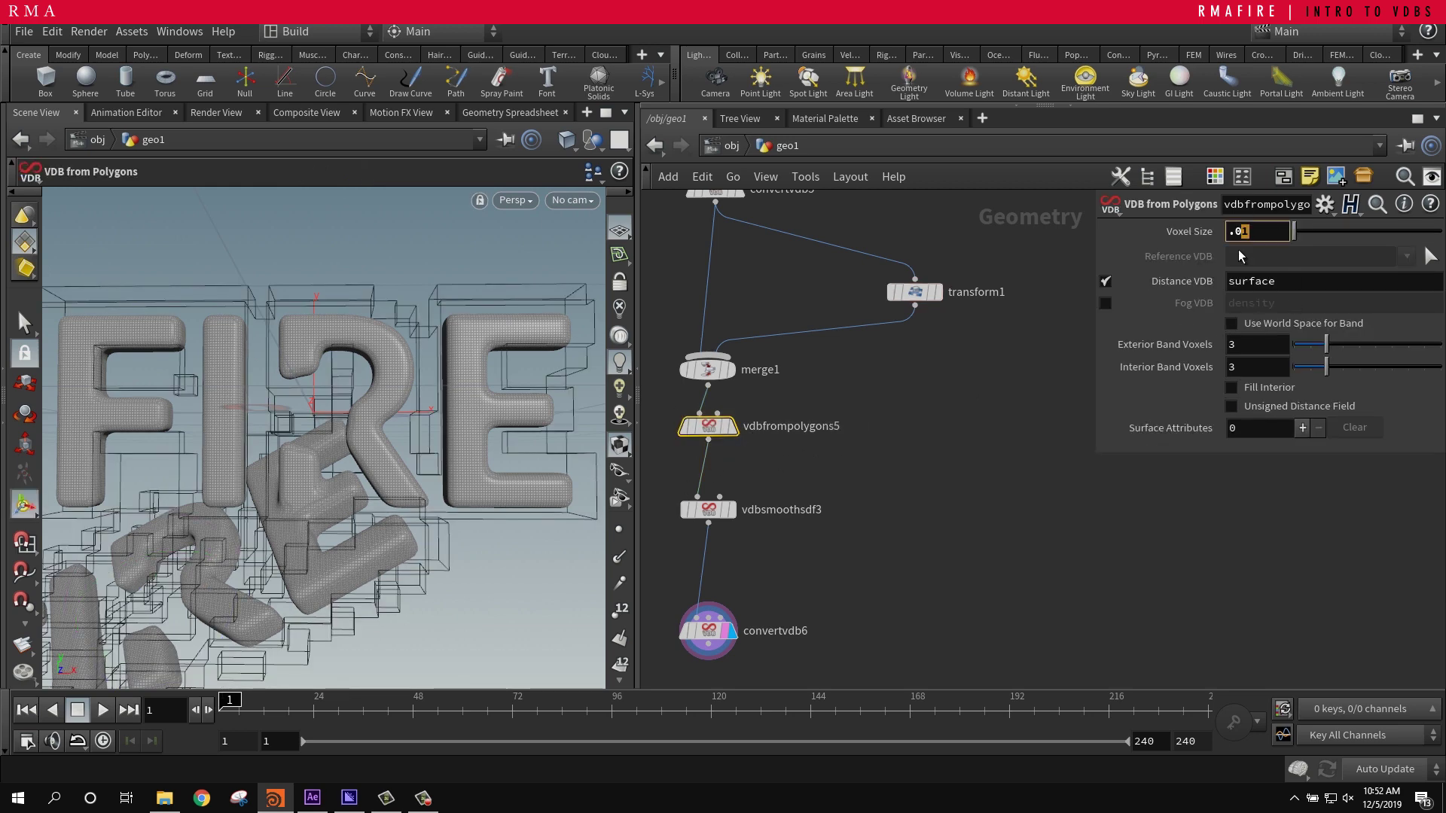
{"action": "type", "text": "2"}
{"action": "key", "text": "Return"}
{"action": "left_click", "coordinate": [868, 520]}
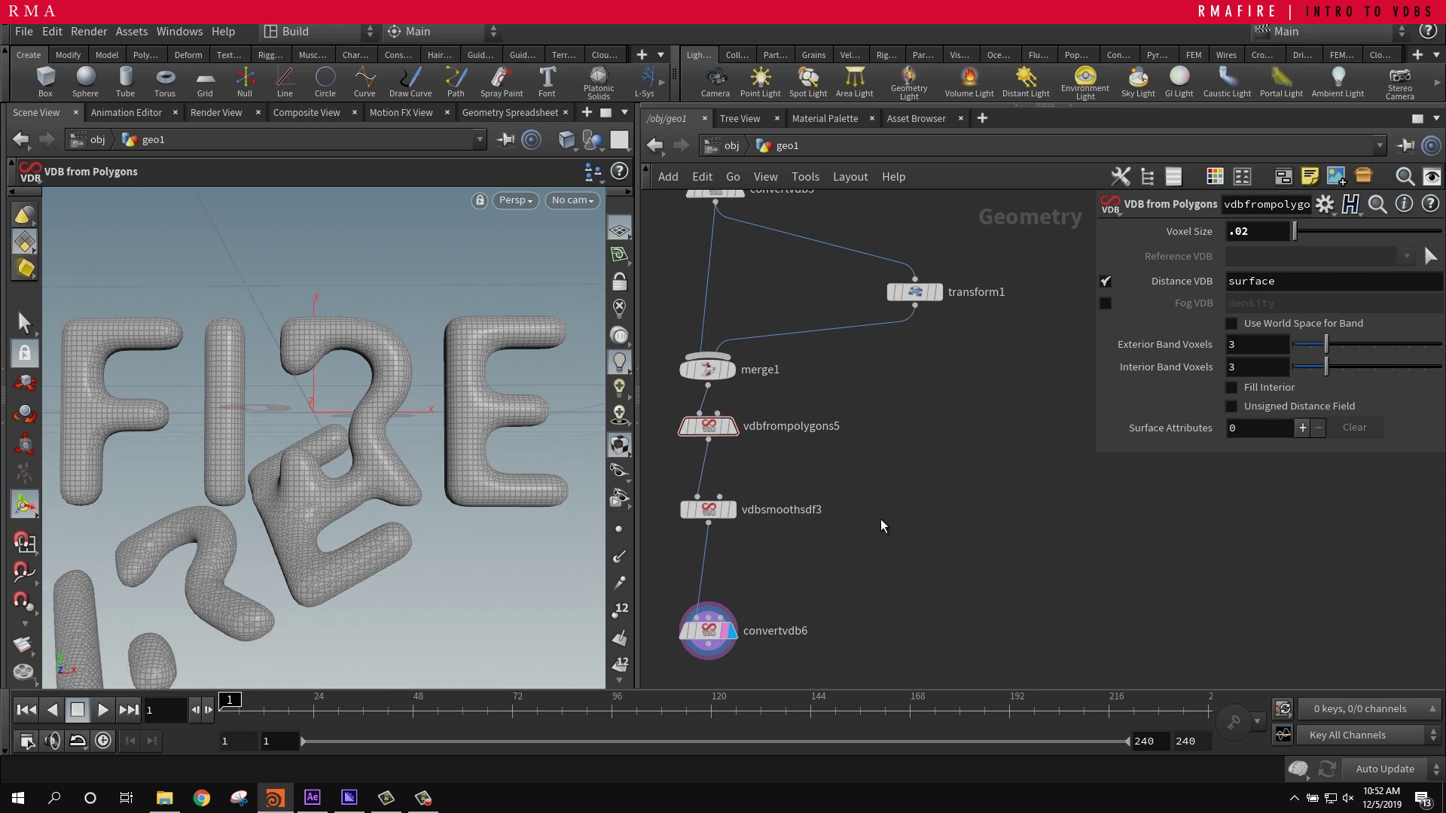
- Move transform1's FIRE copy to a translation of about -0.697, -0.469, 0.039 so it overlaps the upper letters
{"action": "left_click", "coordinate": [914, 292]}
{"action": "mouse_move", "coordinate": [385, 510]}
{"action": "middle_mouse_down"}
{"action": "mouse_move", "coordinate": [410, 483]}
{"action": "mouse_move", "coordinate": [375, 434]}
{"action": "mouse_move", "coordinate": [357, 433]}
{"action": "middle_mouse_up"}
{"action": "middle_click_drag", "start_coordinate": [914, 581], "coordinate": [937, 442]}
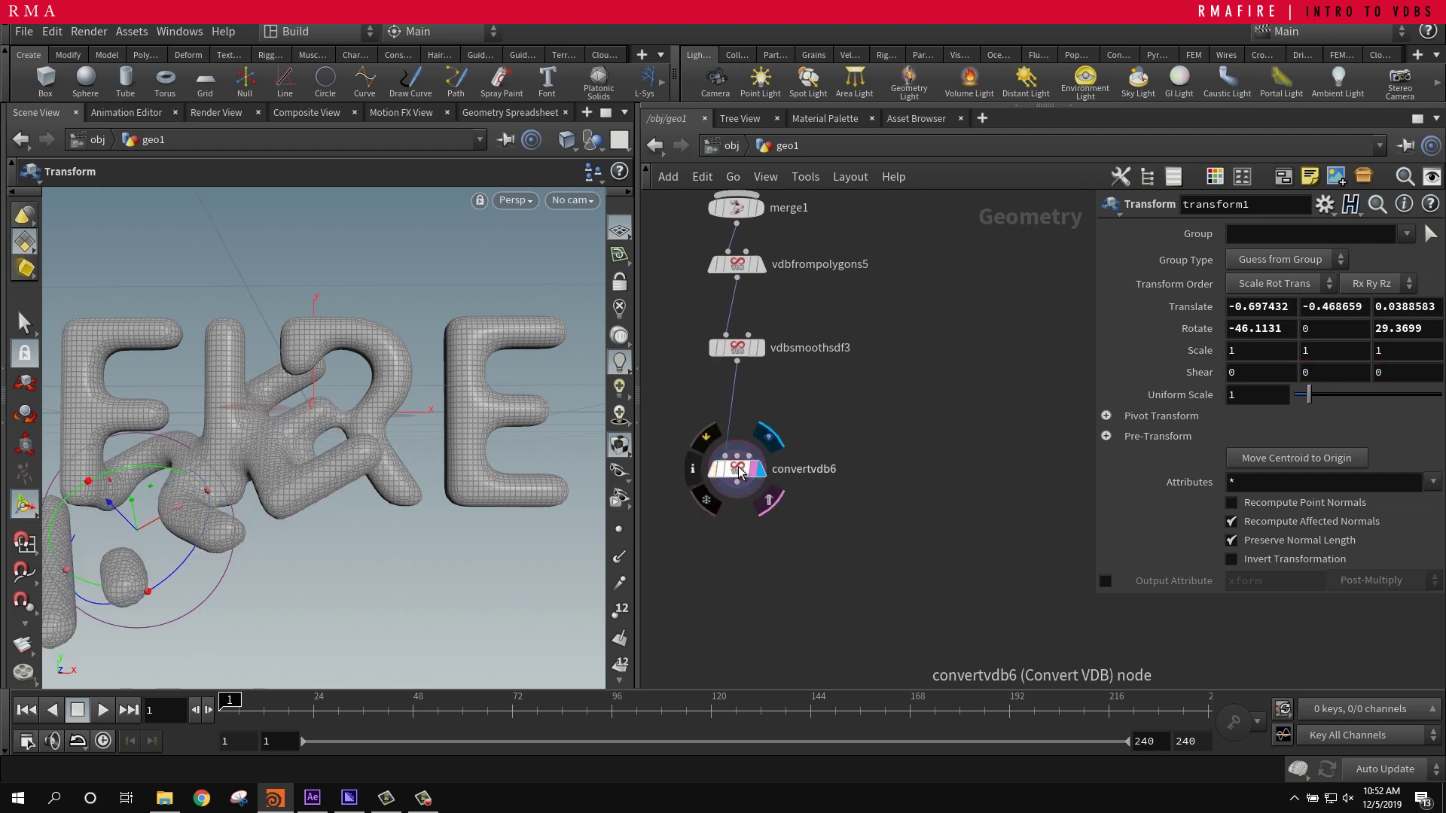
- Move convertvdb6 up beneath vdbsmoothsdf3, then add a Mountain node fed by it and display the result
{"action": "left_click_drag", "start_coordinate": [714, 473], "coordinate": [724, 413]}
{"action": "key", "text": "Tab"}
{"action": "type", "text": "mou"}
{"action": "key", "text": "Return"}
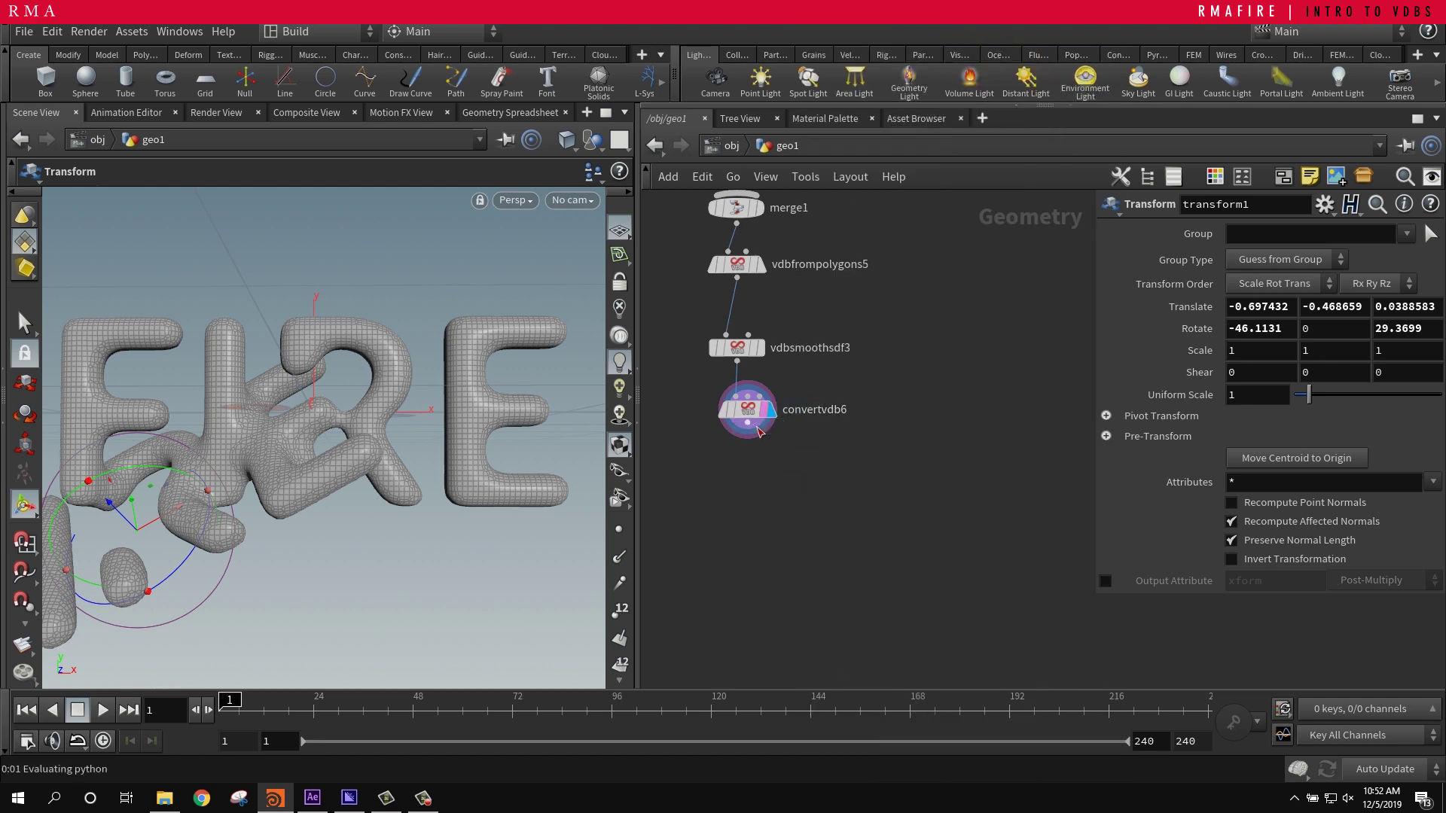
{"action": "left_click", "coordinate": [787, 472]}
{"action": "left_click", "coordinate": [787, 472]}
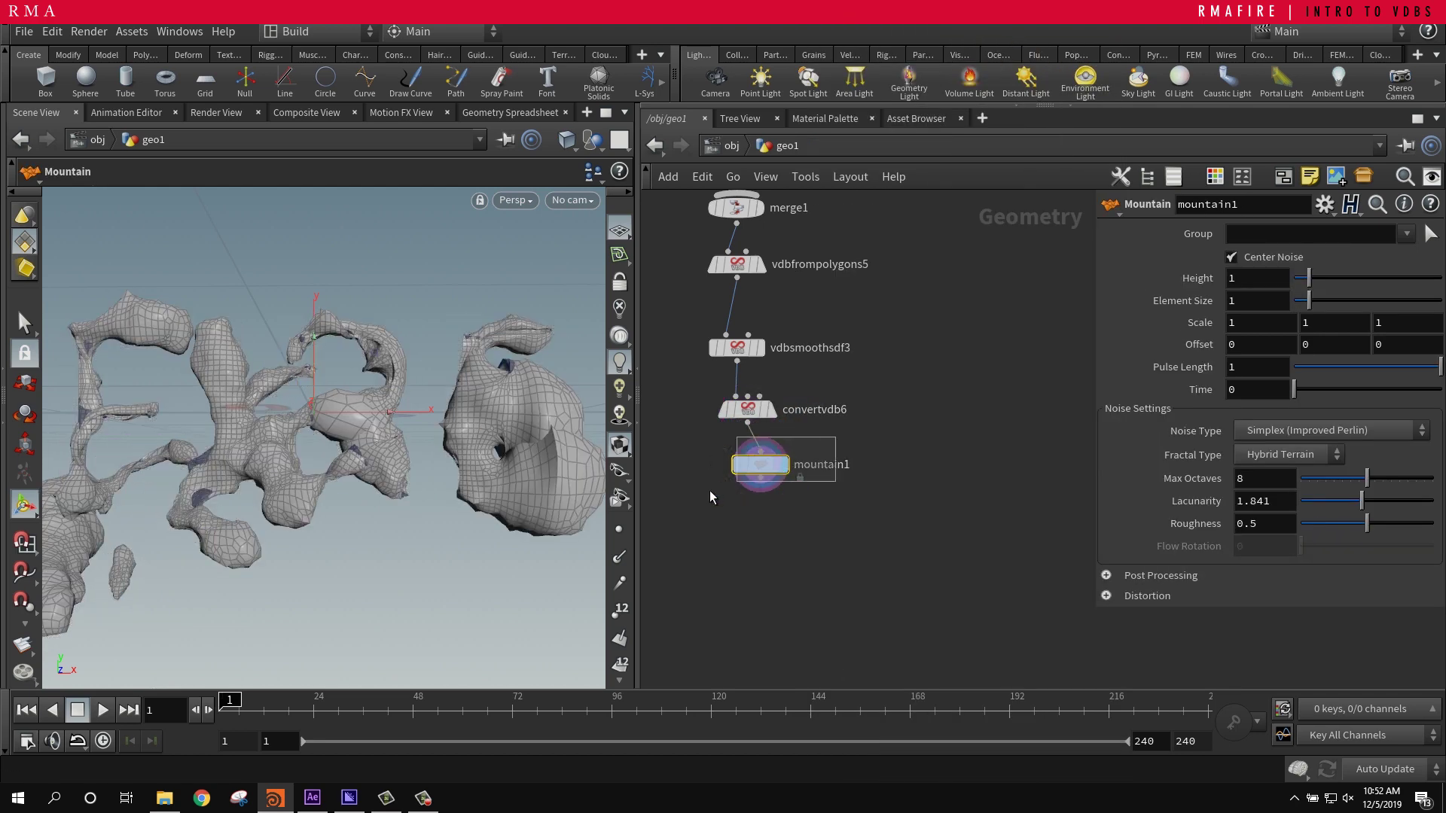
- Tune mountain1's noise to a height of 0.09 and an element size of 0.069
{"action": "middle_click_drag", "start_coordinate": [1280, 293], "coordinate": [475, 339]}
{"action": "middle_click_drag", "start_coordinate": [1264, 295], "coordinate": [1163, 344]}
{"action": "middle_click_drag", "start_coordinate": [914, 322], "coordinate": [105, 324]}
{"action": "left_click_drag", "start_coordinate": [1296, 278], "coordinate": [1299, 286]}
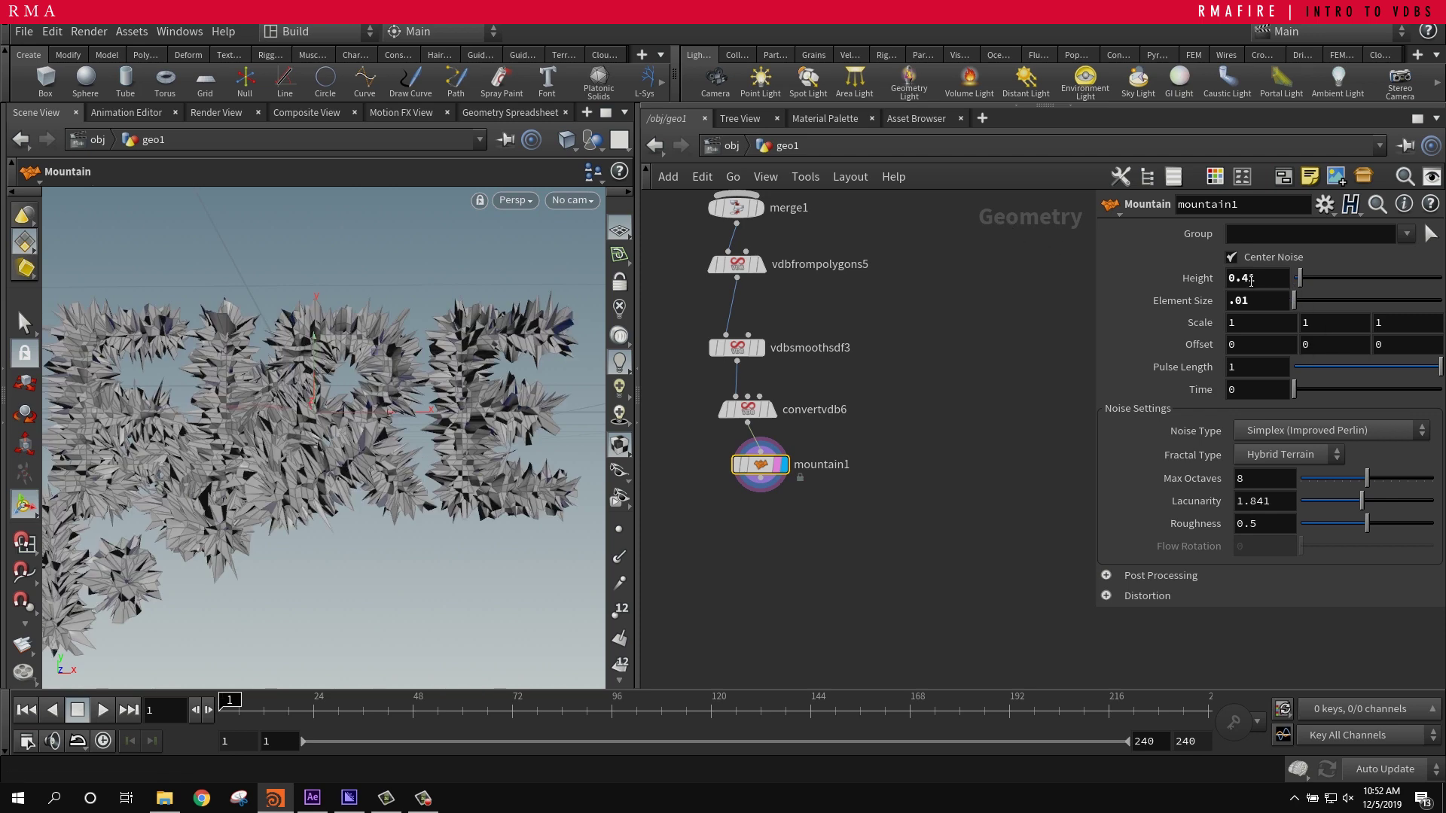
{"action": "key", "text": "Return"}
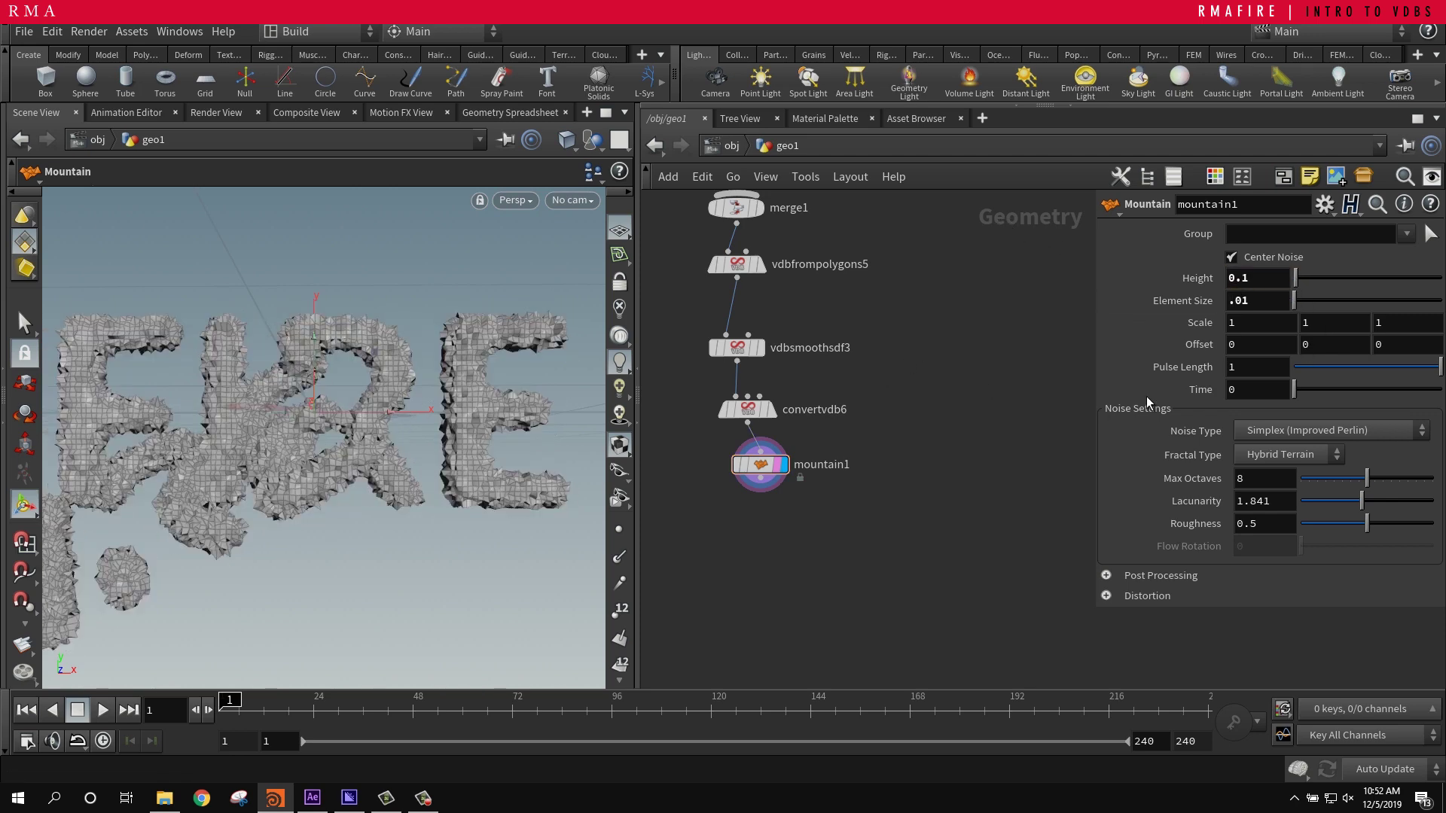
{"action": "middle_click_drag", "start_coordinate": [1271, 276], "coordinate": [327, 414]}
{"action": "middle_click_drag", "start_coordinate": [973, 421], "coordinate": [949, 393]}
- Drive mountain1's X offset with the expression $F/10 and scrub the timeline to test the motion
{"action": "middle_click_drag", "start_coordinate": [1261, 350], "coordinate": [1322, 337]}
{"action": "left_click", "coordinate": [1199, 345]}
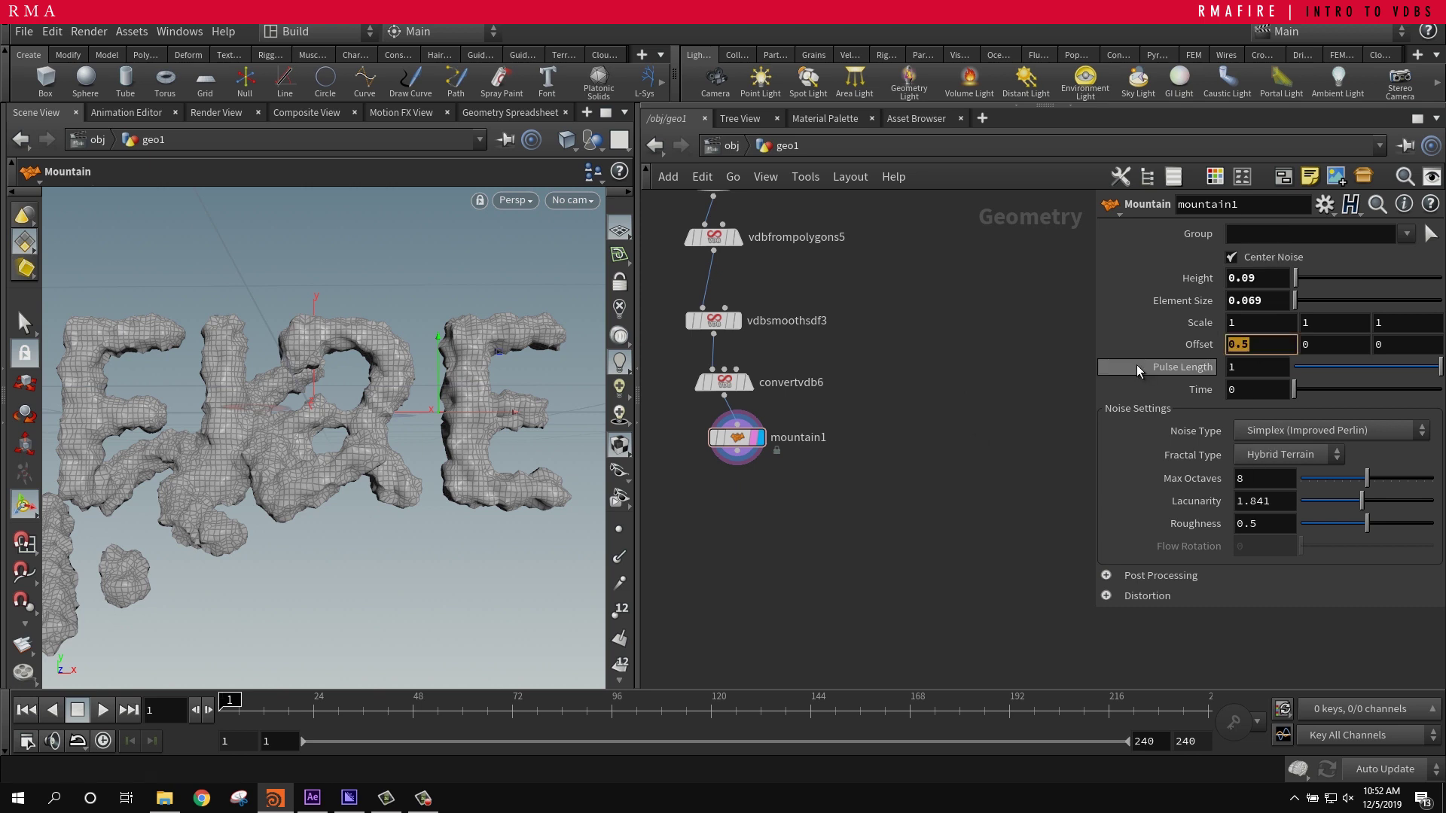
{"action": "type", "text": "$f"}
{"action": "key", "text": "BackSpace"}
{"action": "type", "text": "F"}
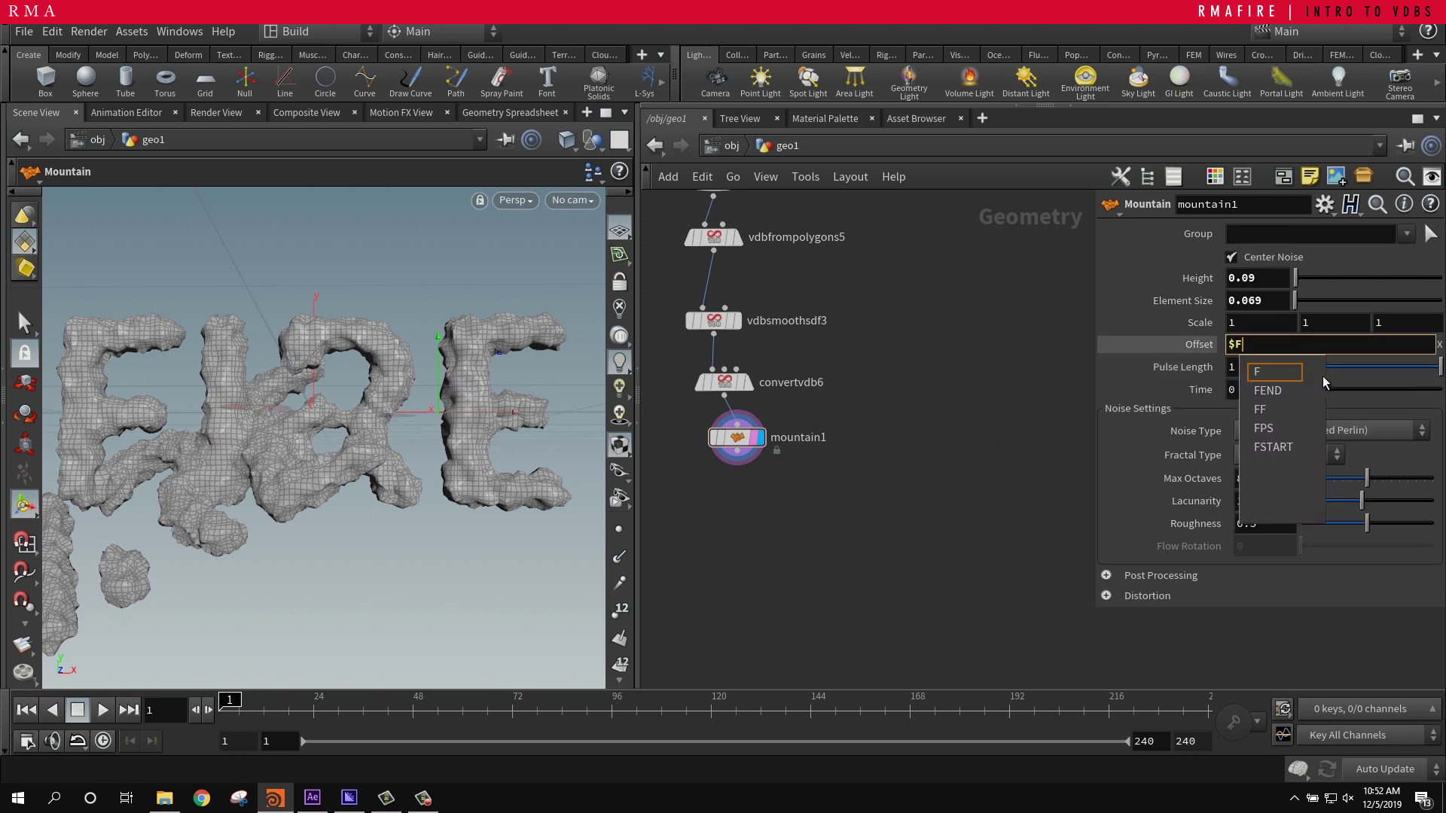
{"action": "type", "text": "/1"}
{"action": "key", "text": "Return"}
{"action": "left_click_drag", "start_coordinate": [318, 708], "coordinate": [301, 700]}
{"action": "left_click", "coordinate": [1277, 344]}
{"action": "type", "text": "0"}
{"action": "key", "text": "Return"}
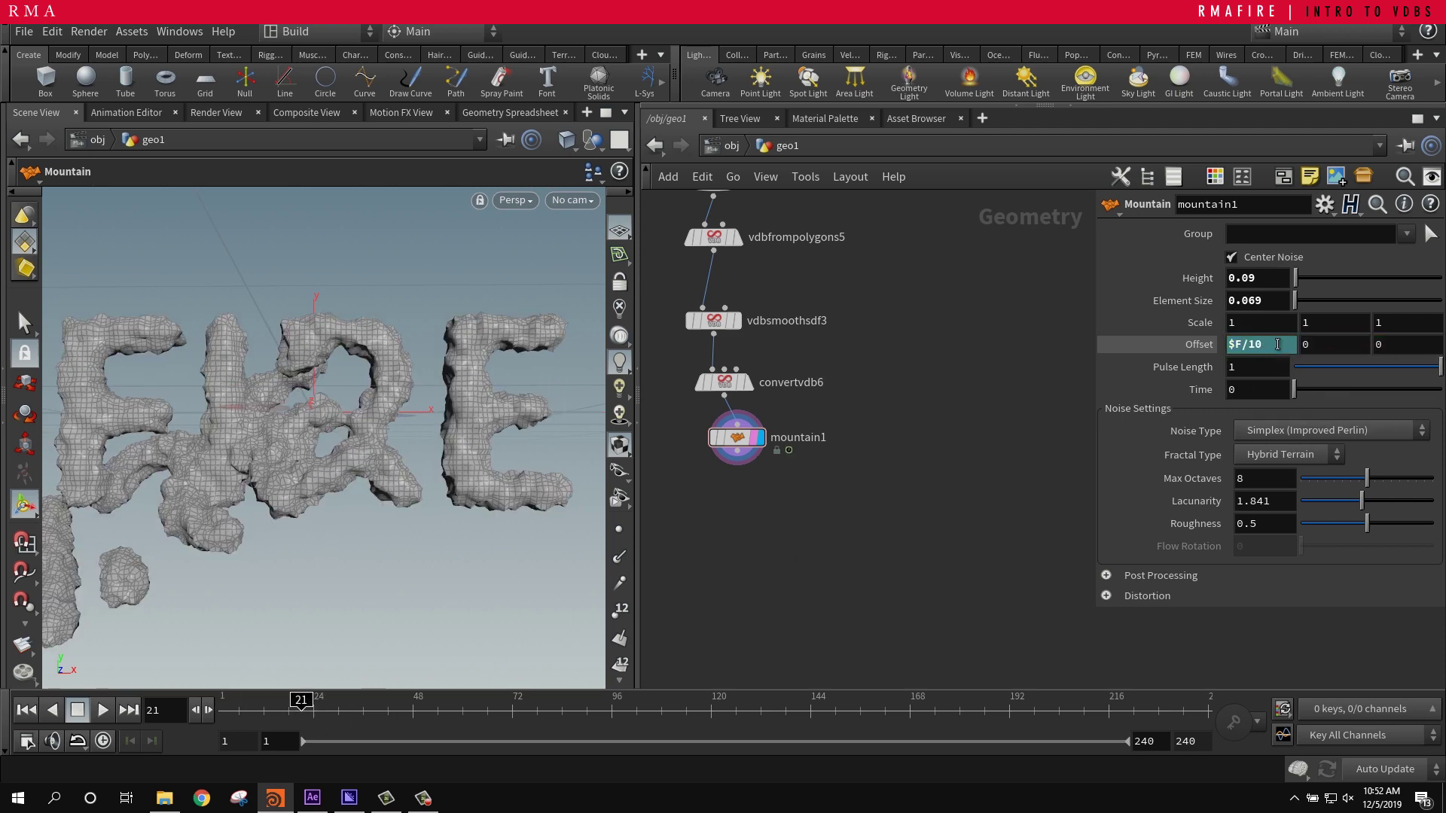
- Play the noise animation from the start of the timeline to judge its speed, then return to the first frame
{"action": "left_click_drag", "start_coordinate": [326, 714], "coordinate": [201, 724]}
{"action": "left_click", "coordinate": [105, 711]}
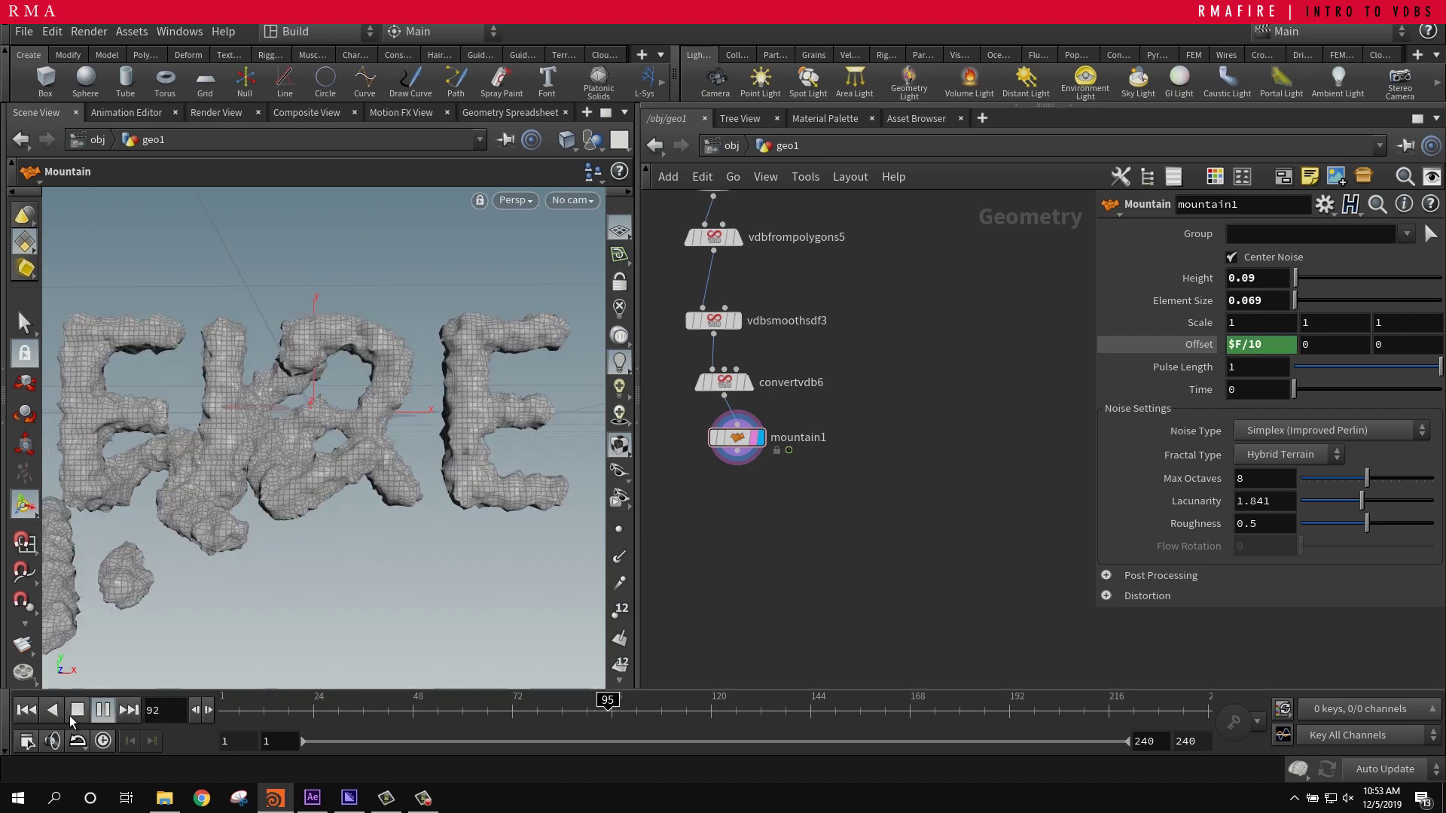
{"action": "left_click", "coordinate": [103, 711]}
{"action": "left_click", "coordinate": [29, 710]}
{"action": "left_click", "coordinate": [109, 711]}
{"action": "left_click", "coordinate": [82, 711]}
{"action": "left_click", "coordinate": [26, 710]}
- Slow the noise by changing mountain1's X offset expression to $F/100 and play the animation
{"action": "left_click", "coordinate": [1262, 344]}
{"action": "type", "text": "0"}
{"action": "key", "text": "Return"}
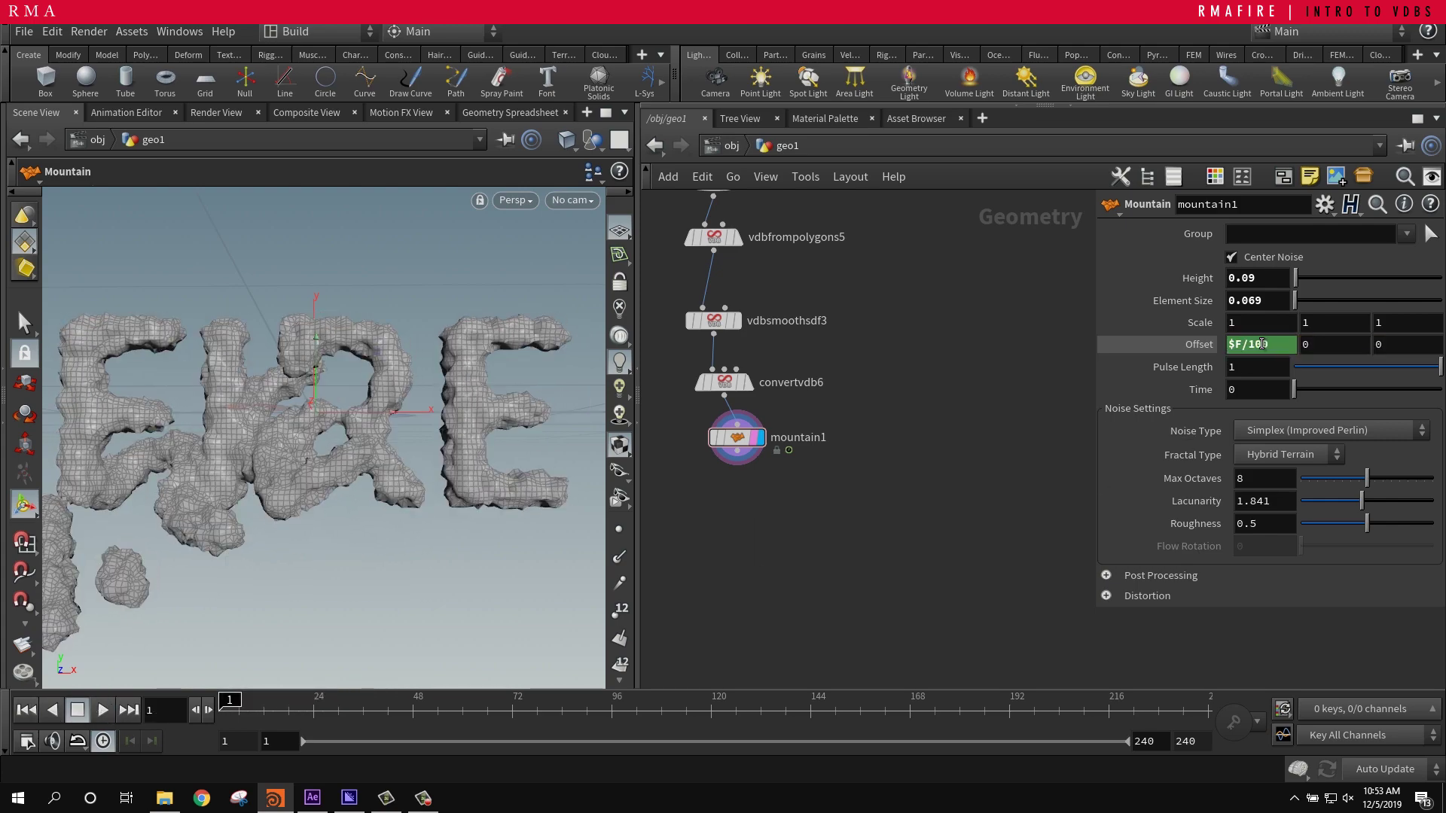
{"action": "left_click", "coordinate": [109, 709]}
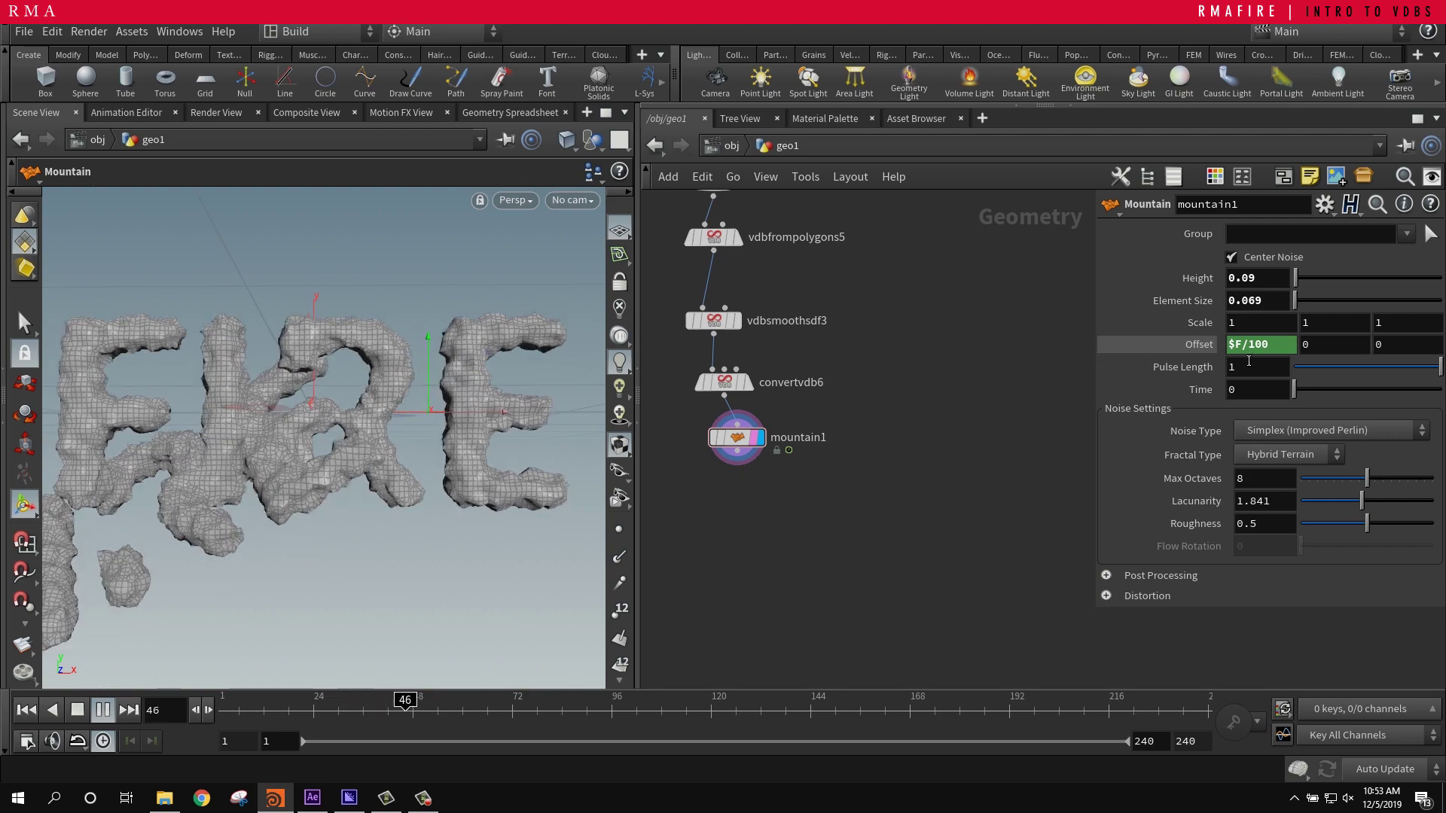
- Change mountain1's X offset expression to $F/1000, stop the playback, and view the noisy letters up close
{"action": "left_click", "coordinate": [1278, 348]}
{"action": "type", "text": "0"}
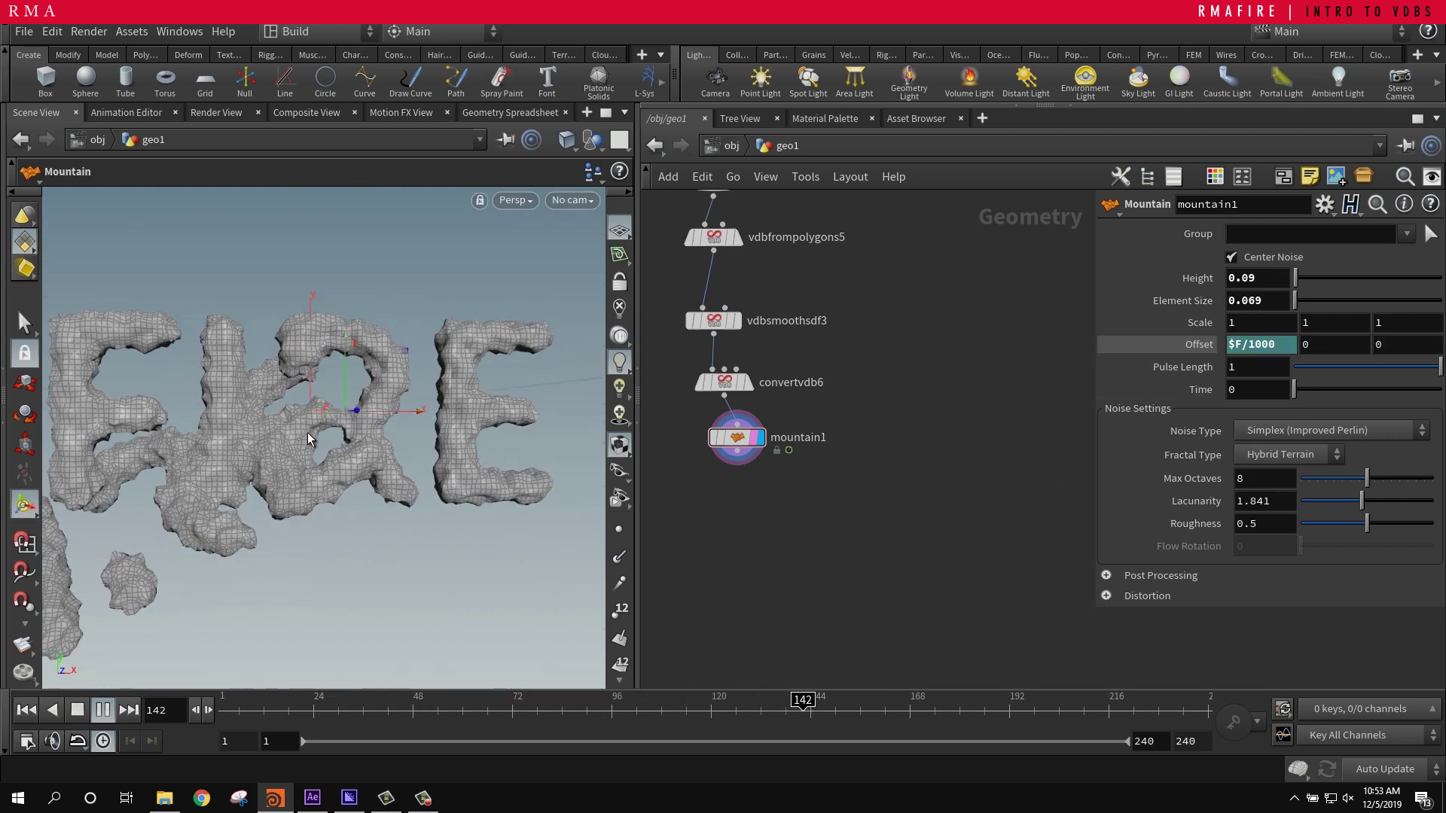
{"action": "left_click", "coordinate": [101, 713]}
{"action": "right_click_drag", "start_coordinate": [395, 453], "coordinate": [413, 367], "text": "alt"}
{"action": "left_click_drag", "start_coordinate": [414, 367], "coordinate": [366, 410]}
{"action": "key", "text": "Return"}
- Copy vdbfrompolygons5 and vdbsmoothsdf3, paste them below mountain1 as its downstream chain, and display the pasted VDB from Polygons node
{"action": "left_click_drag", "start_coordinate": [737, 437], "coordinate": [724, 441]}
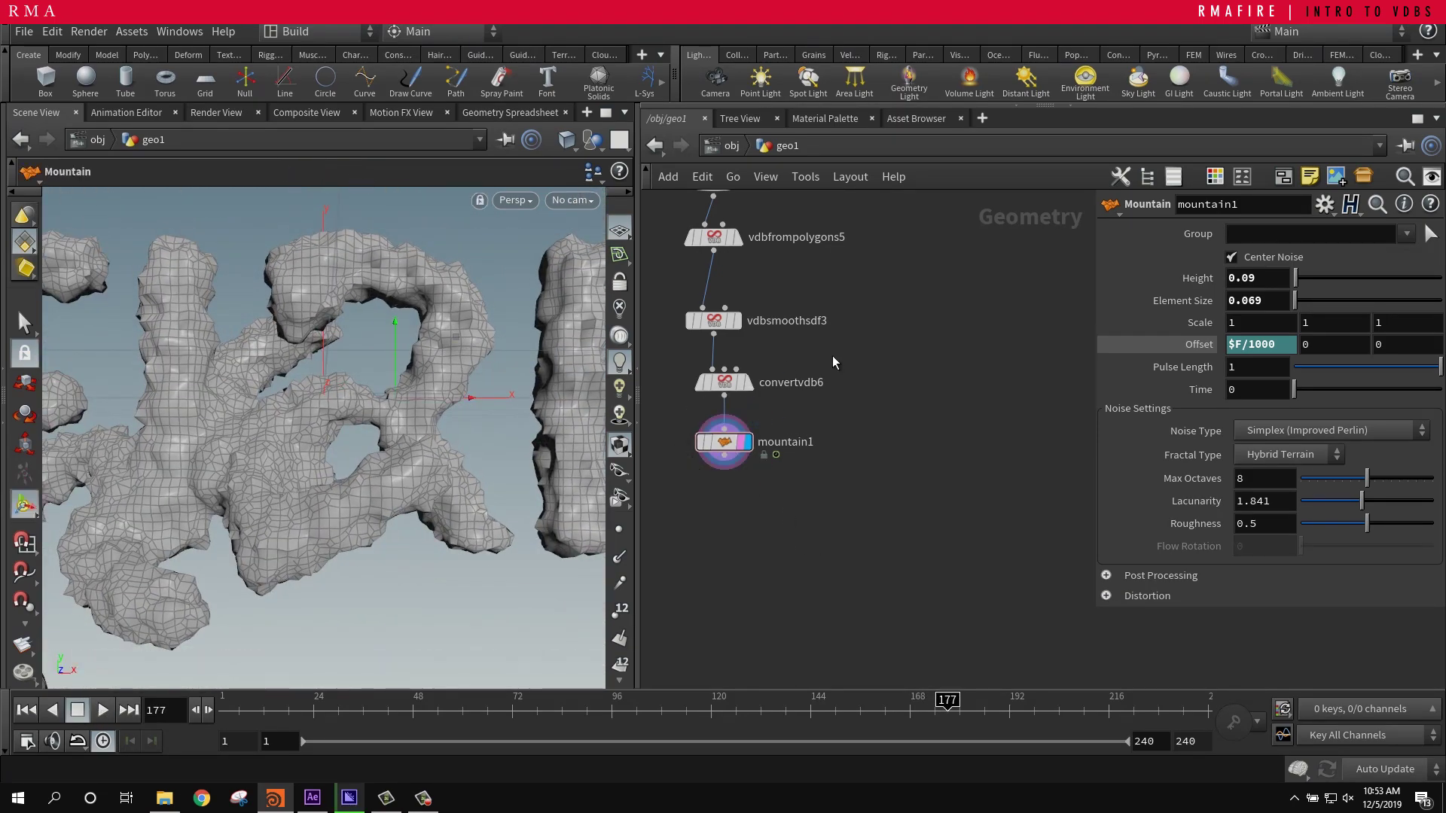
{"action": "left_click_drag", "start_coordinate": [719, 356], "coordinate": [832, 235]}
{"action": "key", "text": "ctrl+c"}
{"action": "middle_click_drag", "start_coordinate": [923, 507], "coordinate": [934, 381]}
{"action": "key", "text": "ctrl+v"}
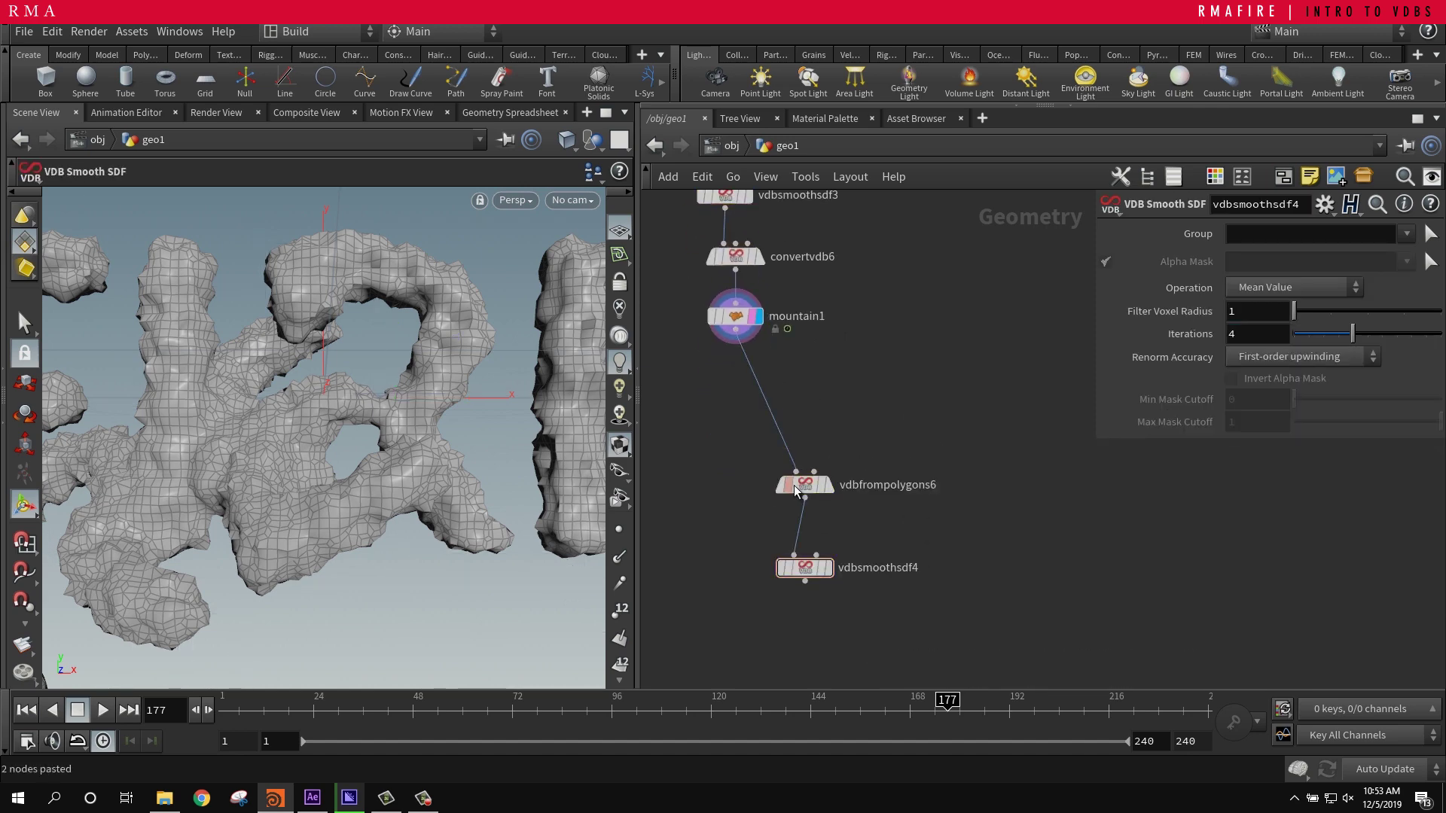
{"action": "left_click_drag", "start_coordinate": [795, 489], "coordinate": [746, 374]}
{"action": "left_click", "coordinate": [780, 369]}
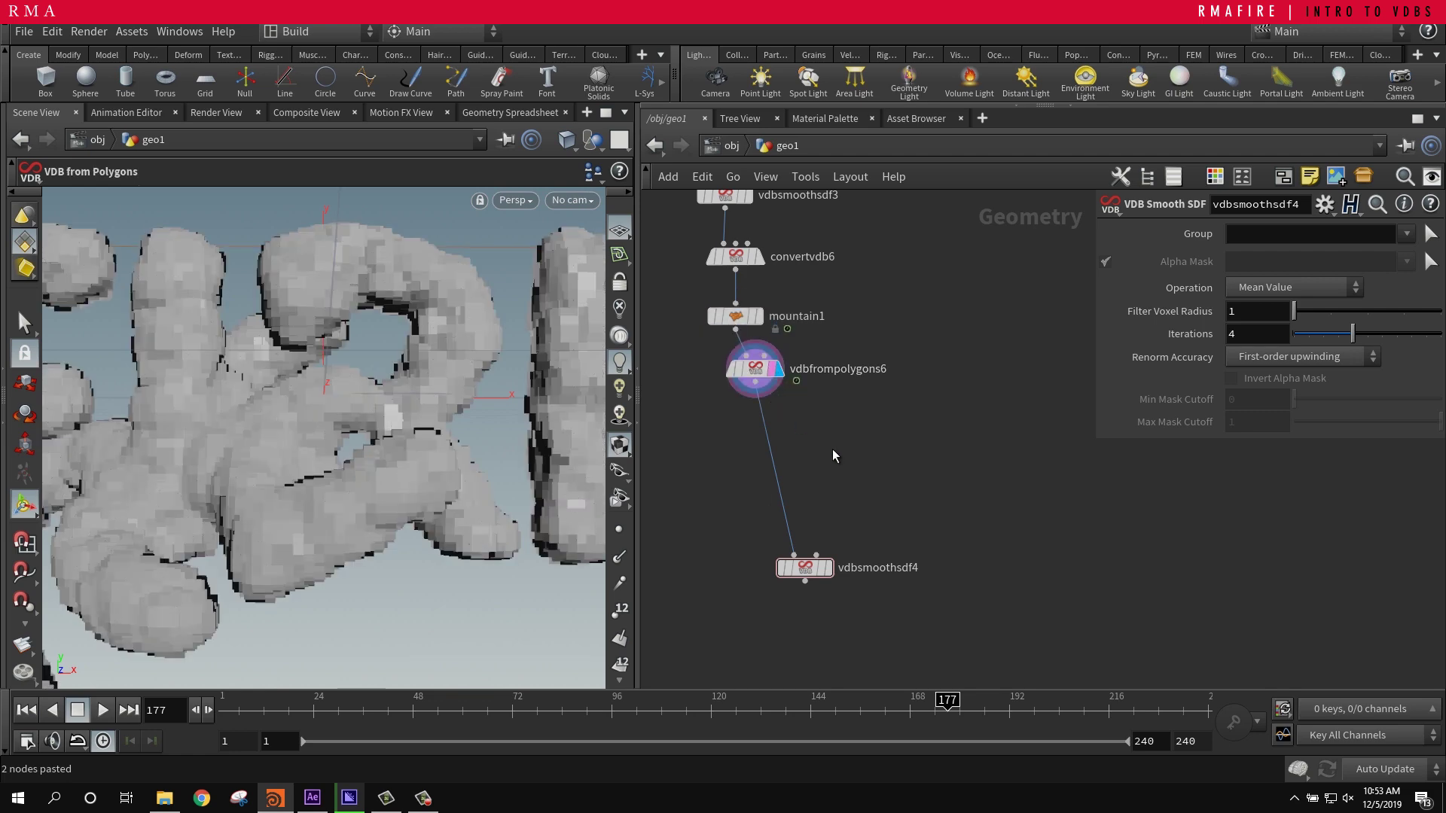
- Duplicate convertvdb6, insert the copy between vdbfrompolygons6 and vdbsmoothsdf4, and display it
{"action": "middle_click_drag", "start_coordinate": [888, 419], "coordinate": [893, 487]}
{"action": "left_click_drag", "start_coordinate": [845, 300], "coordinate": [753, 336]}
{"action": "key", "text": "ctrl+c"}
{"action": "key", "text": "ctrl+v"}
{"action": "left_click_drag", "start_coordinate": [985, 531], "coordinate": [802, 531]}
{"action": "left_click", "coordinate": [801, 527]}
- Set the voxel size of vdbfrompolygons6 to 0.008 for a finer rebuild of the noisy letters
{"action": "middle_click", "coordinate": [1276, 290]}
{"action": "left_click", "coordinate": [759, 436]}
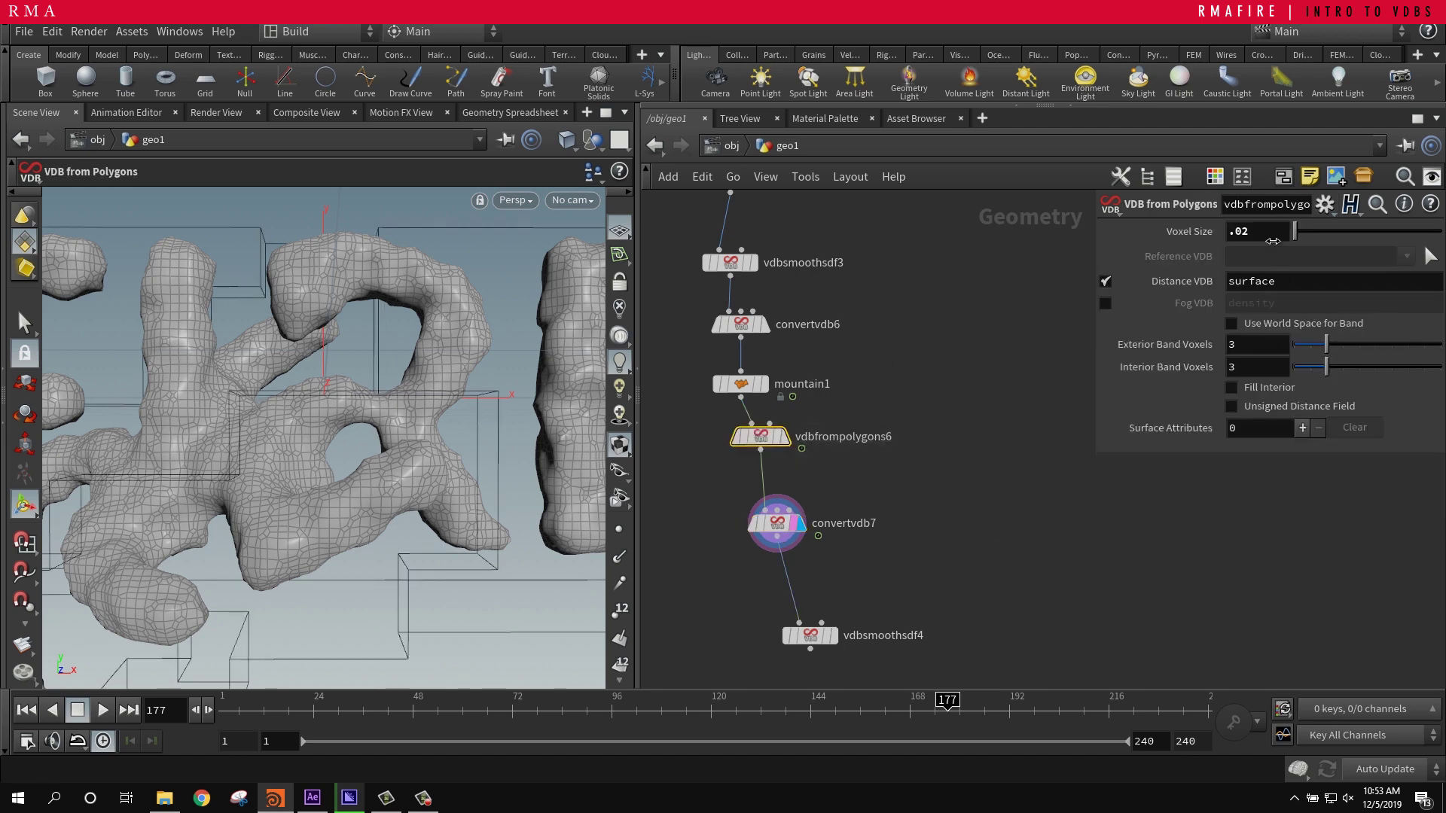
{"action": "middle_click_drag", "start_coordinate": [1273, 240], "coordinate": [1159, 344]}
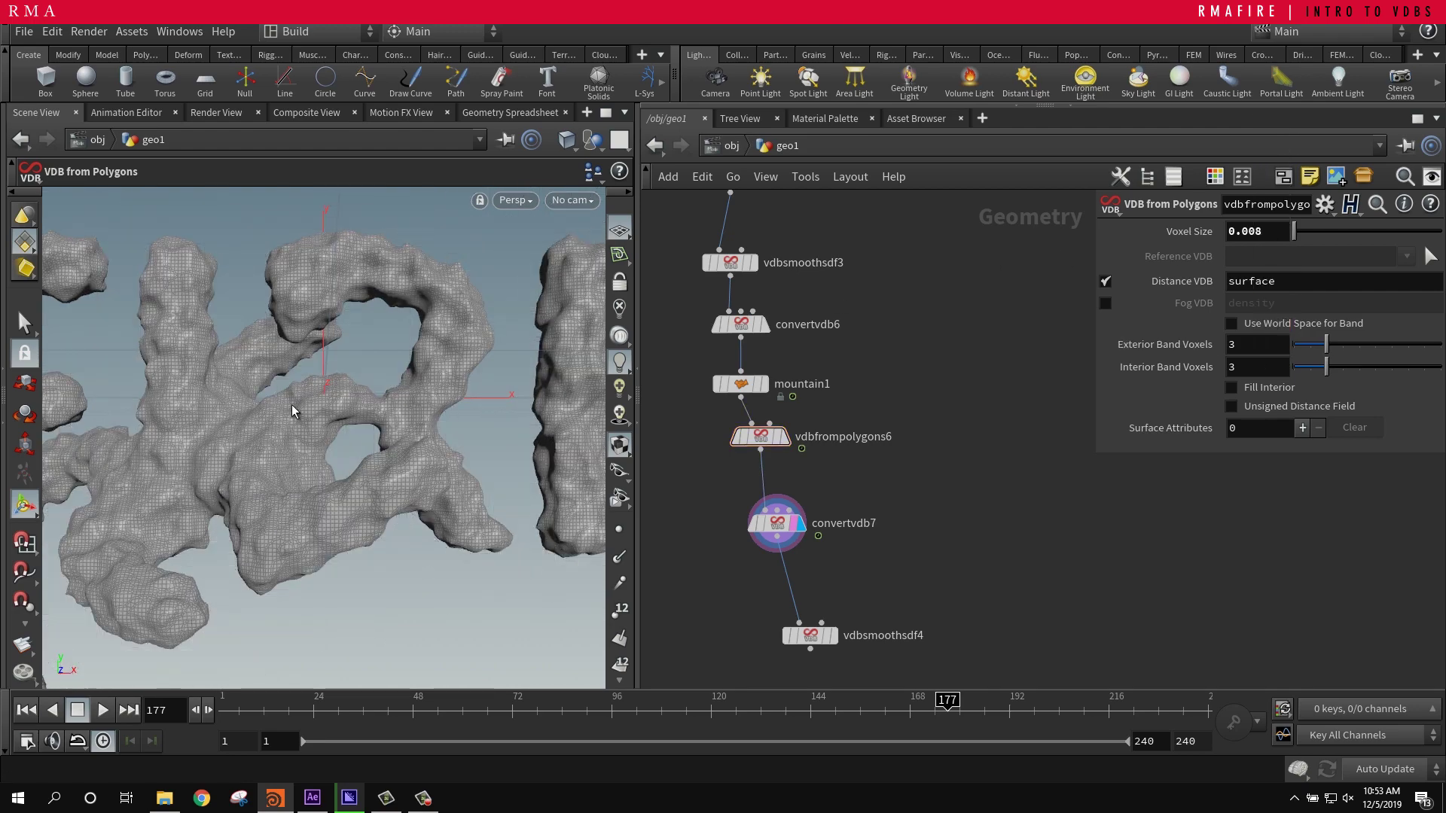
- Examine the rebuilt mesh of the noisy letters up close from several angles
{"action": "right_click_drag", "start_coordinate": [273, 416], "coordinate": [148, 484], "text": "alt"}
{"action": "left_click_drag", "start_coordinate": [149, 485], "coordinate": [281, 442], "text": "alt"}
{"action": "right_click_drag", "start_coordinate": [281, 442], "coordinate": [351, 407], "text": "alt"}
{"action": "left_click_drag", "start_coordinate": [351, 407], "coordinate": [293, 371], "text": "alt"}
{"action": "right_click_drag", "start_coordinate": [293, 371], "coordinate": [360, 509], "text": "alt"}
{"action": "left_click_drag", "start_coordinate": [277, 345], "coordinate": [228, 375]}
- Scrub the animation to frame 65 and inspect the rebuilt letters there, both close up and as a whole word
{"action": "left_click_drag", "start_coordinate": [331, 704], "coordinate": [483, 701]}
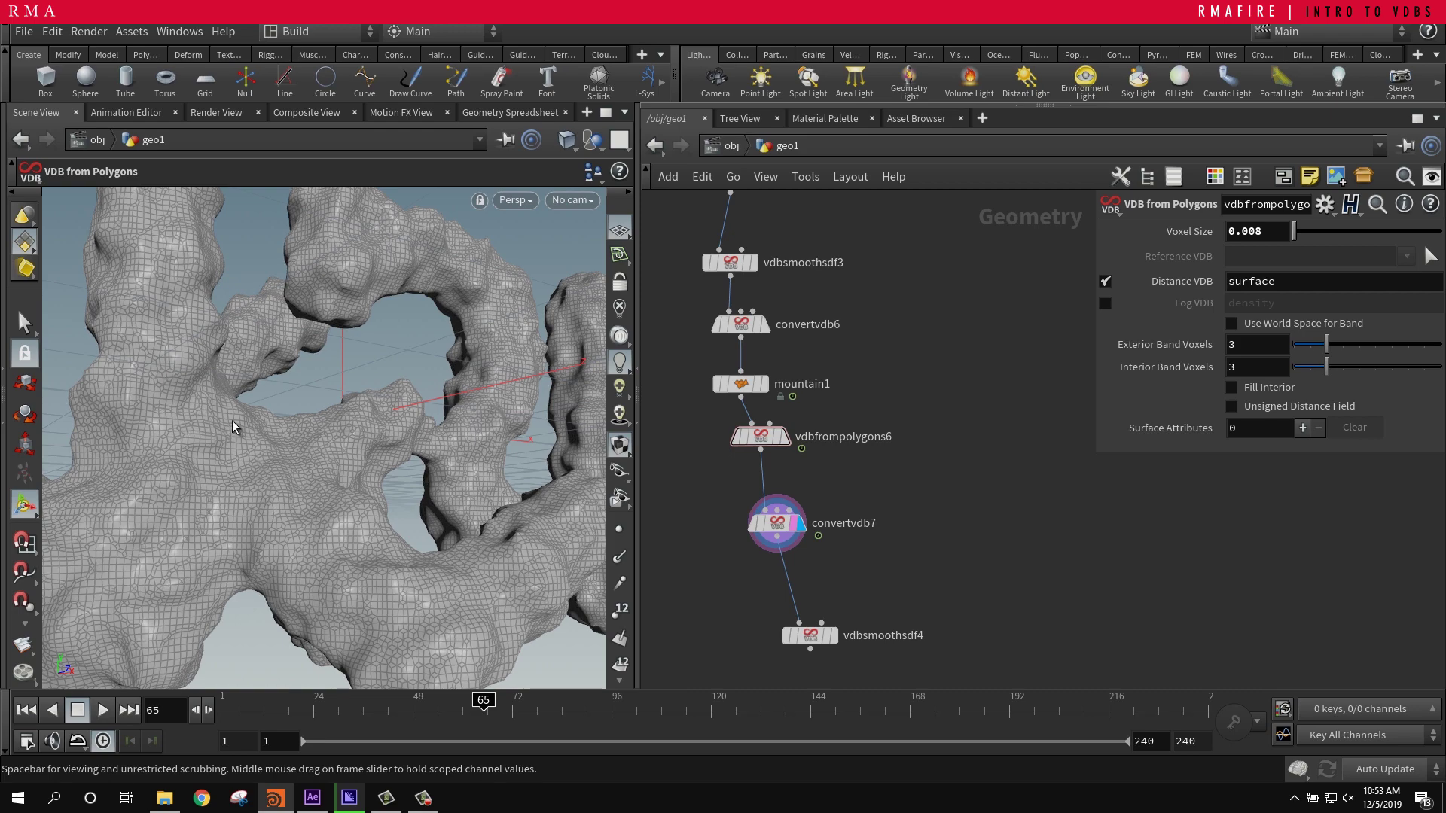
{"action": "left_click_drag", "start_coordinate": [394, 434], "coordinate": [323, 455]}
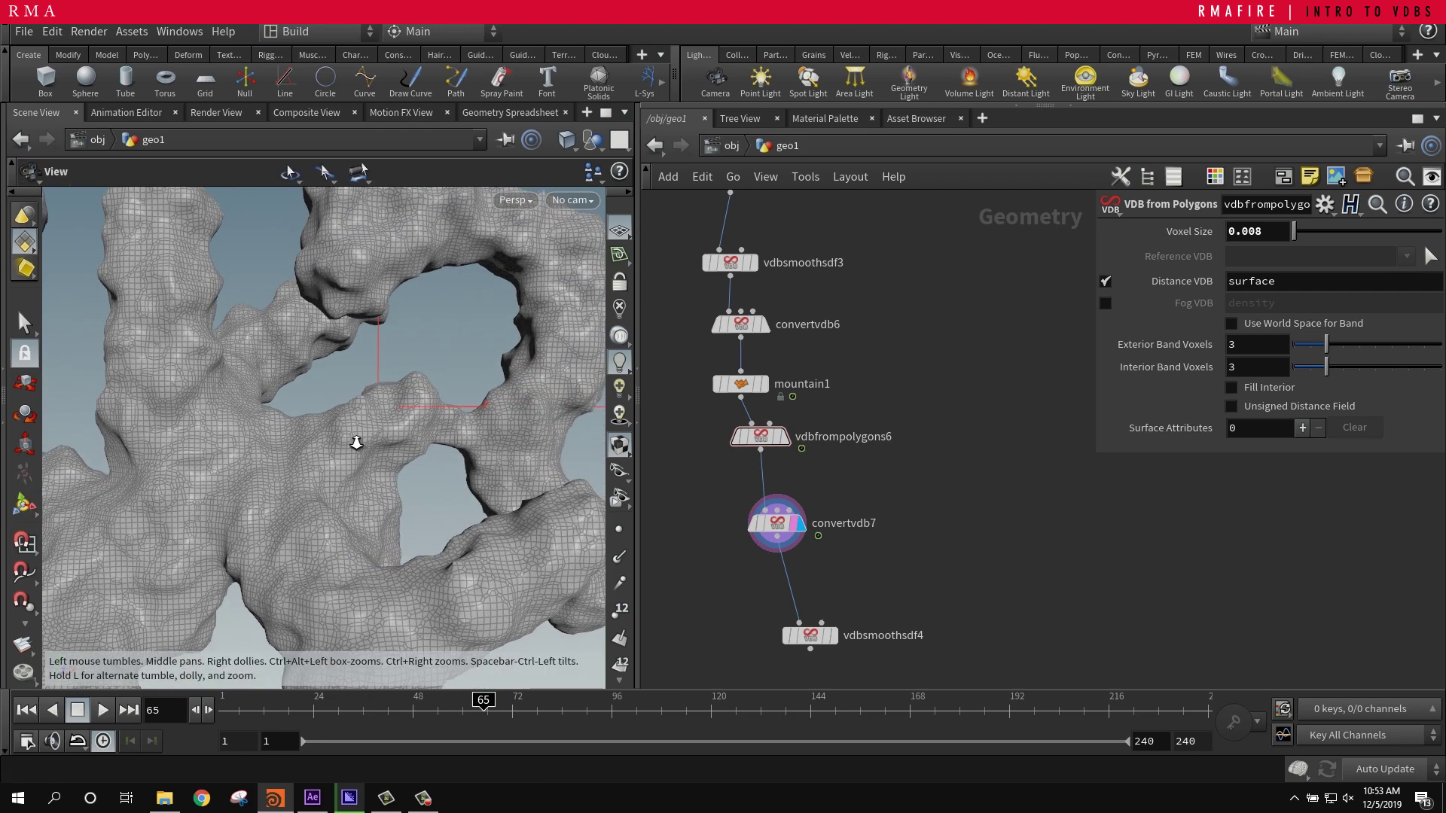
{"action": "right_click_drag", "start_coordinate": [323, 455], "coordinate": [421, 475]}
{"action": "left_click_drag", "start_coordinate": [402, 484], "coordinate": [364, 462]}
{"action": "right_click_drag", "start_coordinate": [365, 462], "coordinate": [574, 438]}
{"action": "key", "text": "Return"}
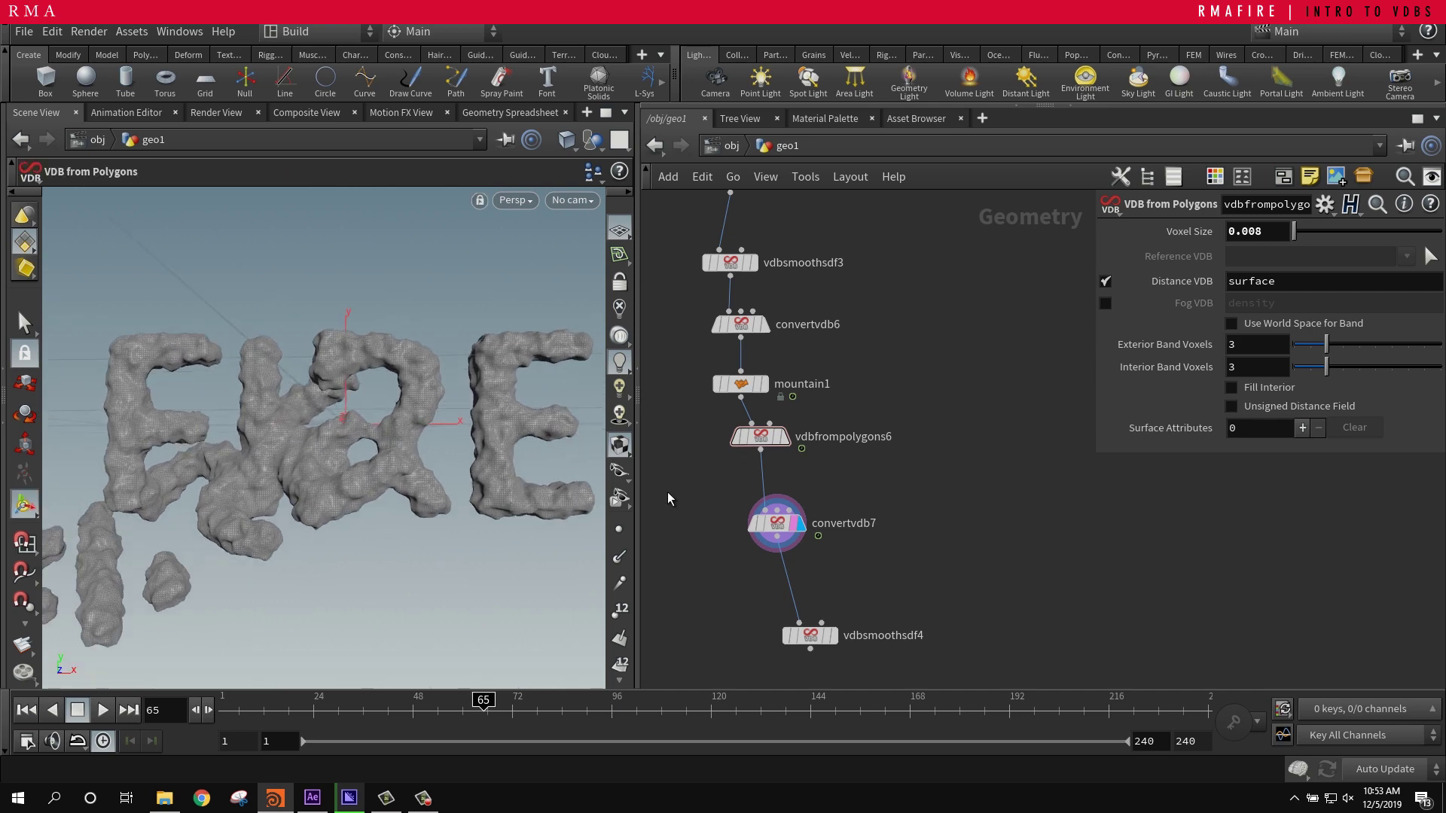
- Delete vdbsmoothsdf4 from the end of the chain and place convertvdb7 directly beneath vdbfrompolygons6
{"action": "left_click_drag", "start_coordinate": [983, 551], "coordinate": [739, 629]}
{"action": "key", "text": "Delete"}
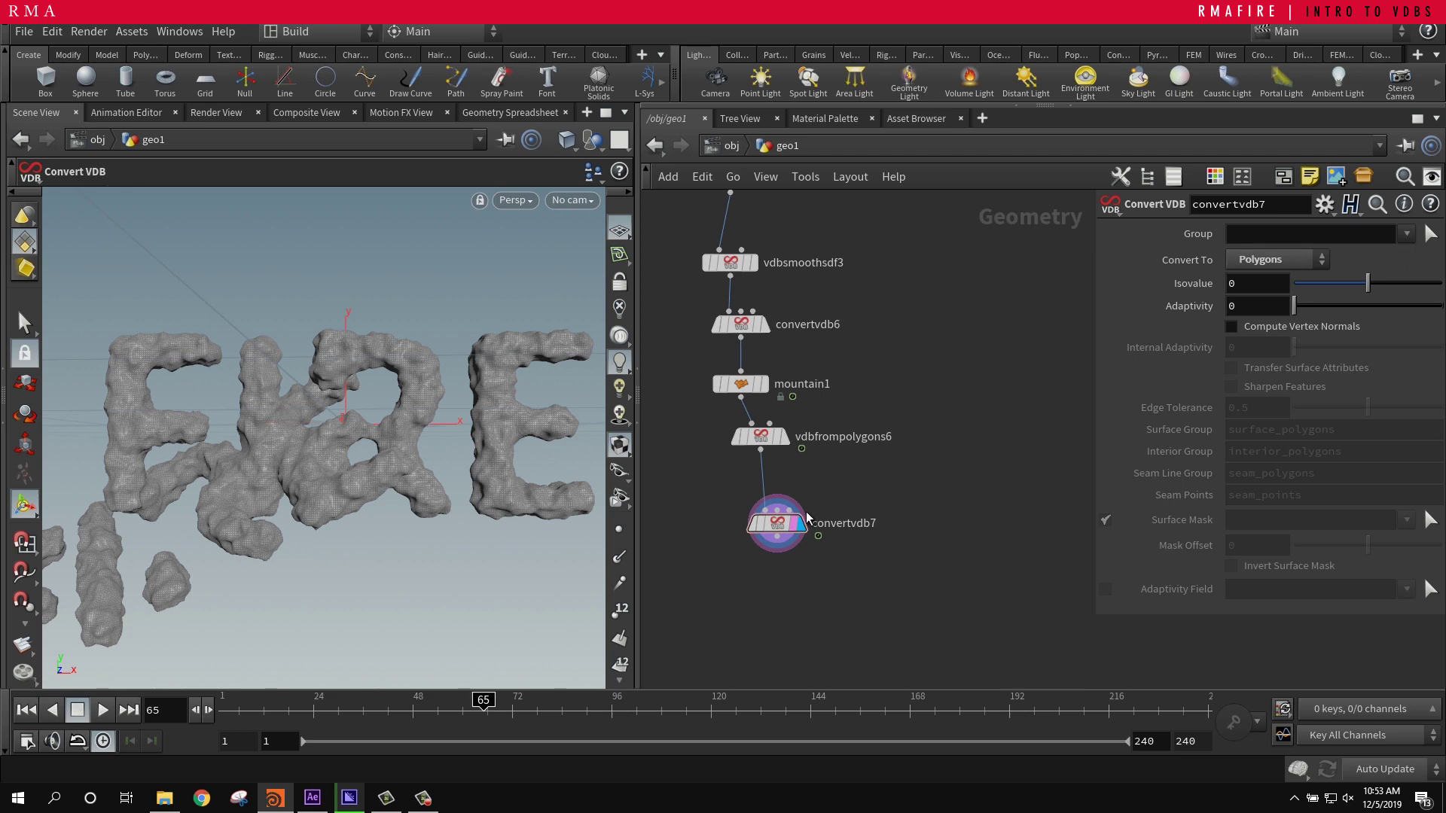
{"action": "left_click_drag", "start_coordinate": [801, 526], "coordinate": [783, 506]}
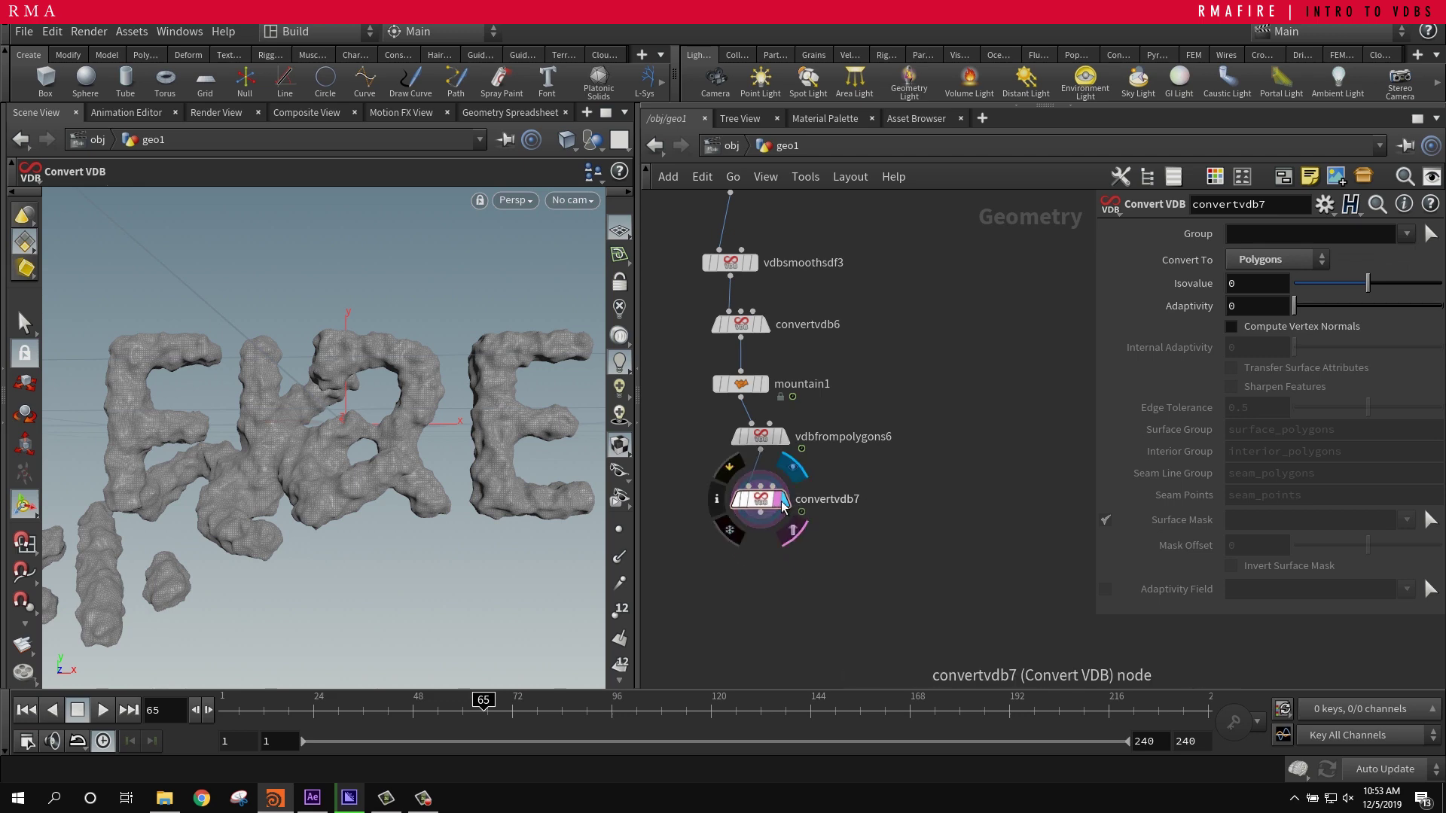